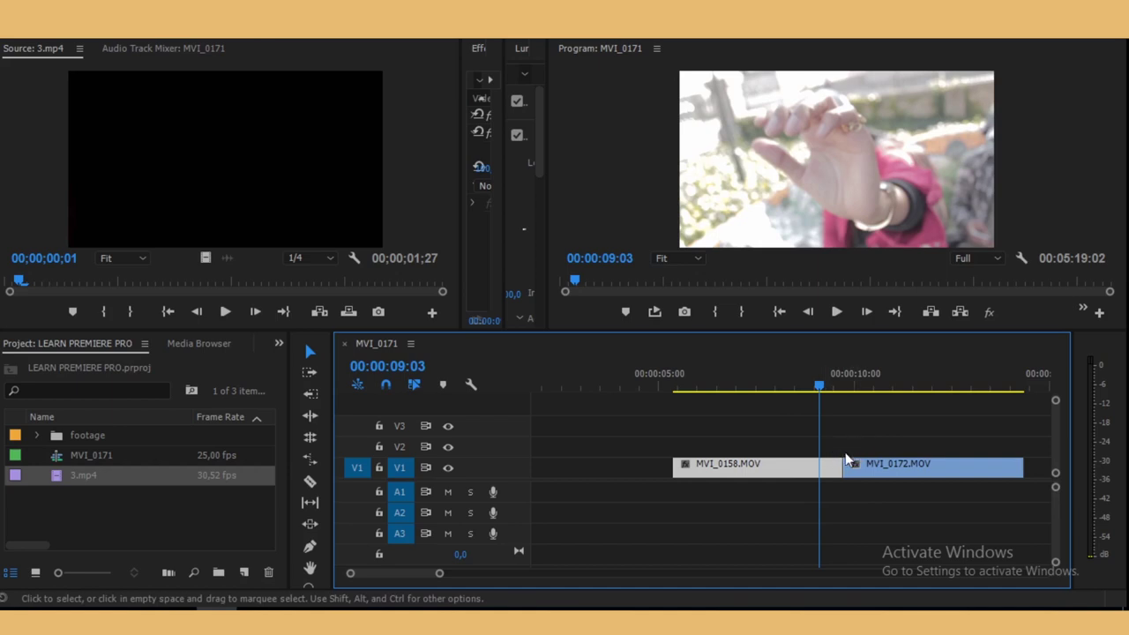
Mark 3.mp4 from 00;00;00;04 to 00;00;00;18 and place that section on V2 at the MVI_0158/MVI_0172 cut
left_click(131, 280)
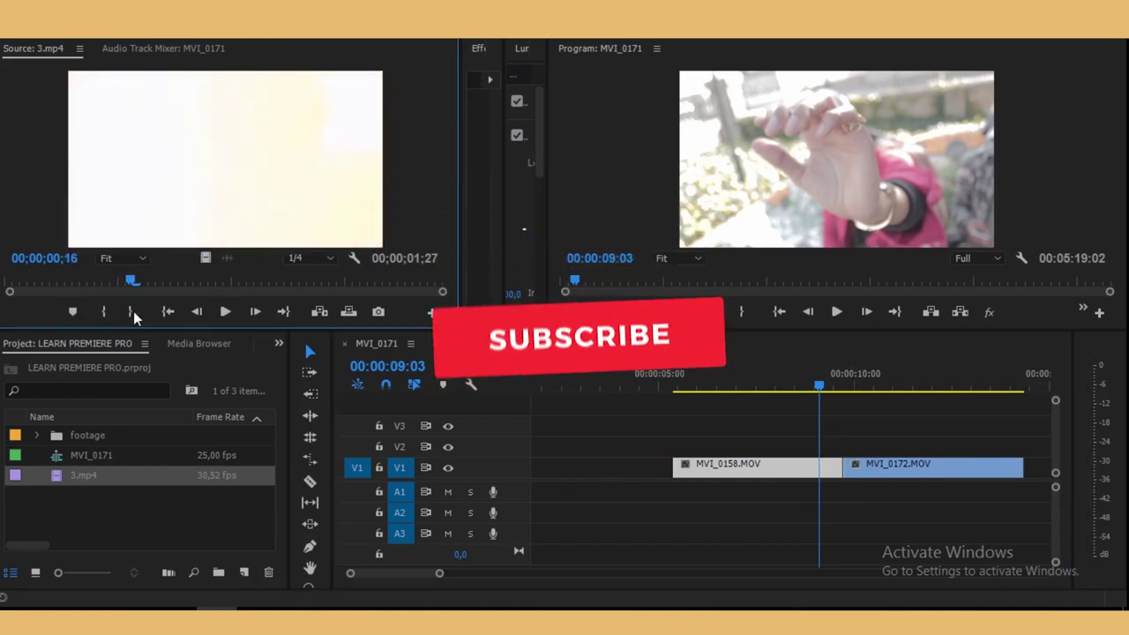
left_click(40, 282)
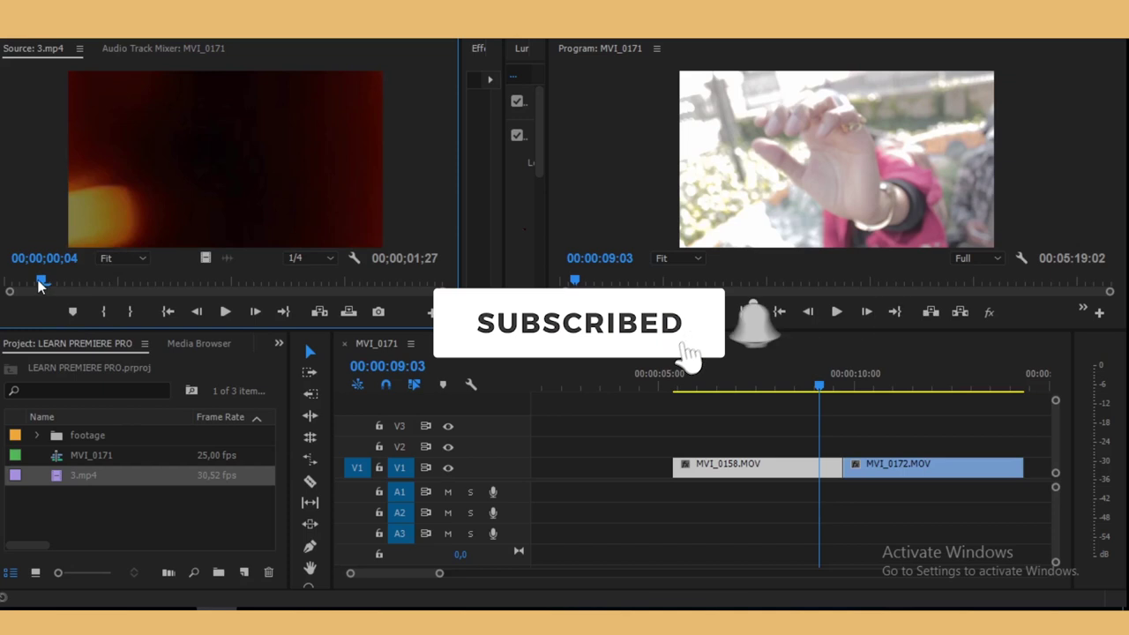
left_click_drag(40, 281, 38, 307)
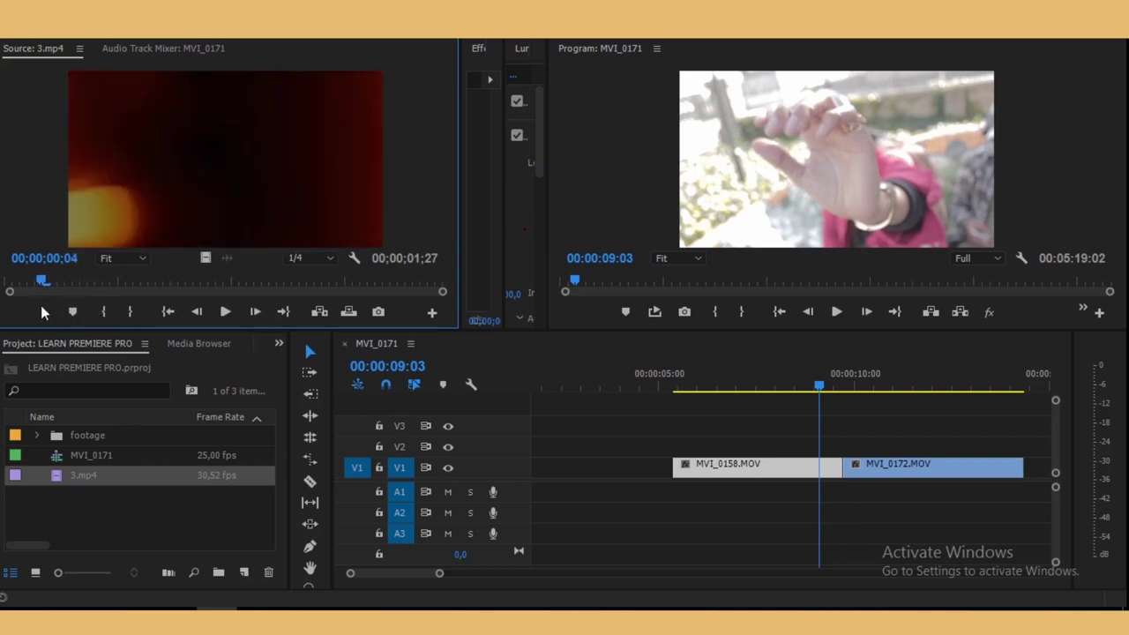
key("i")
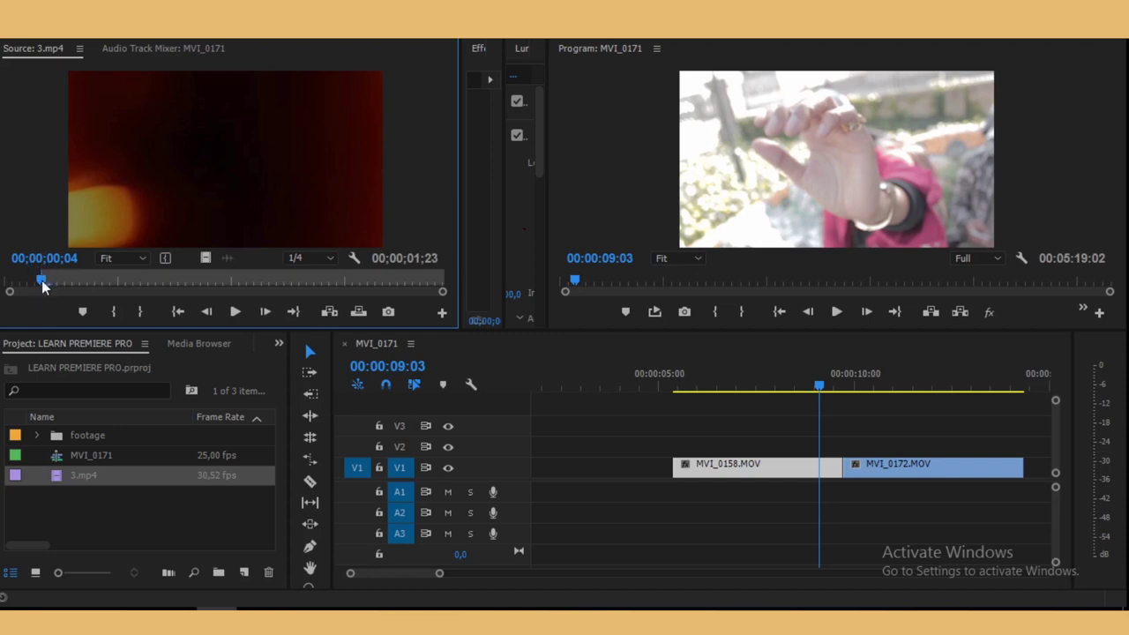
left_click_drag(42, 283, 124, 288)
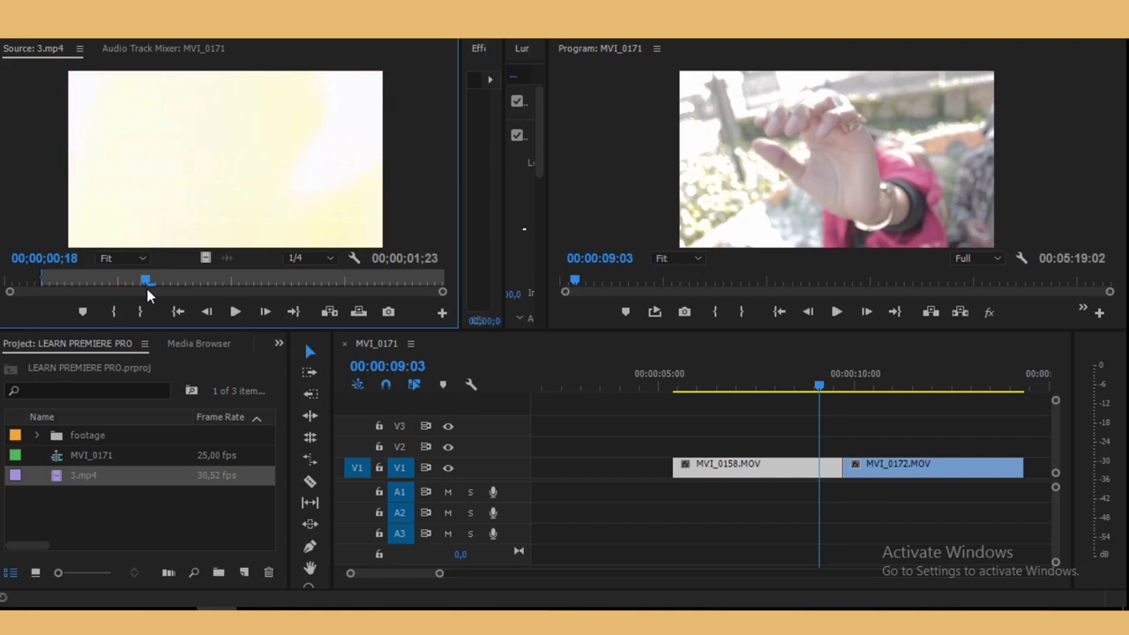
key("o")
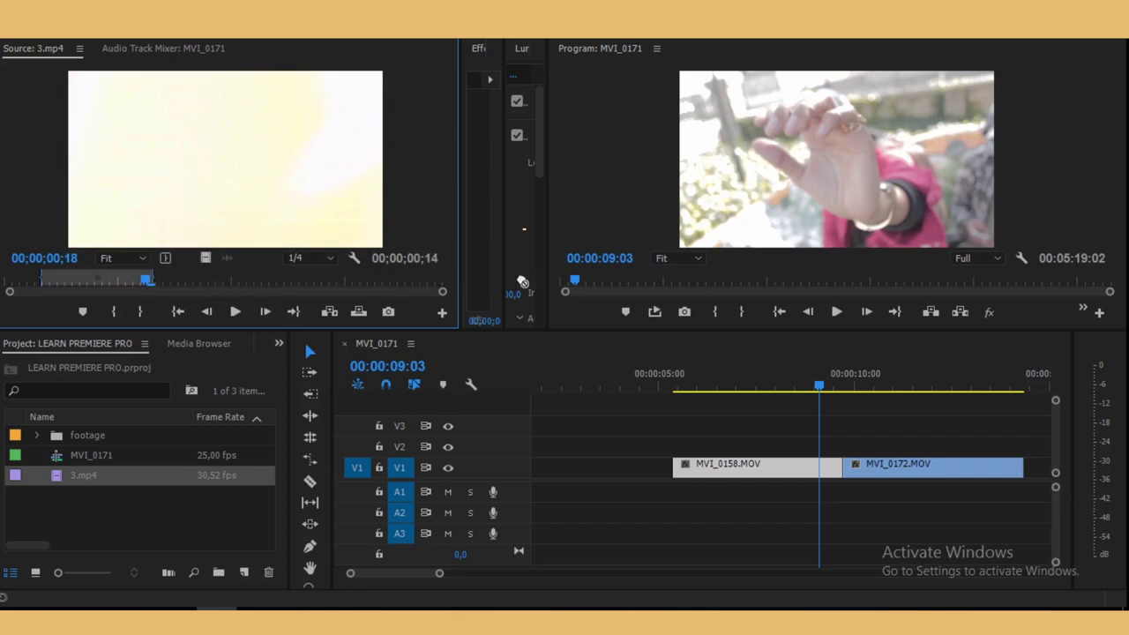
left_click_drag(724, 389, 834, 448)
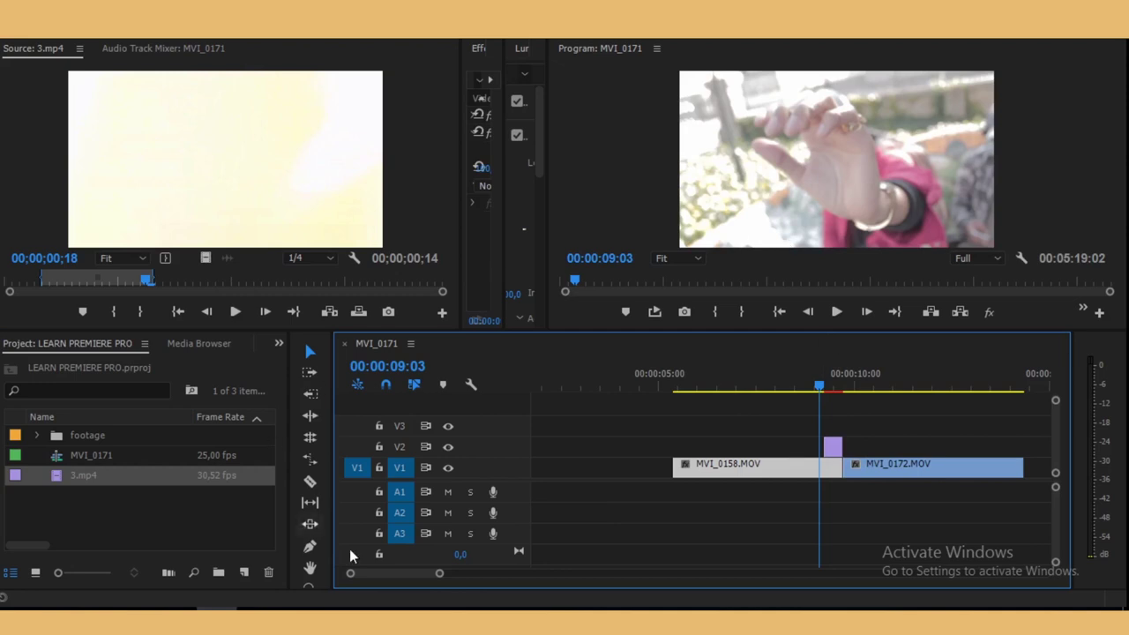
Shift 3.mp4 right on V2 to span 00:00:09:12–00:00:09:23 across the cut, then select it
left_click_drag(440, 575, 400, 578)
left_click_drag(829, 449, 864, 449)
left_click_drag(789, 388, 861, 490)
left_click(868, 450)
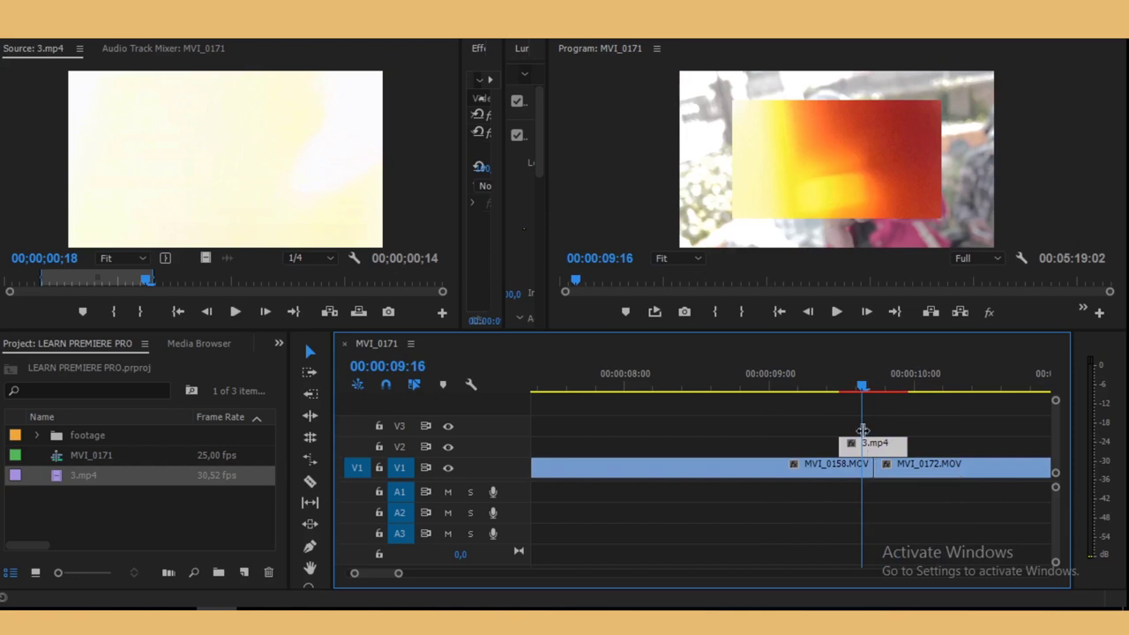
Apply Scale to Frame Size to 3.mp4 and widen Effect Controls to show its Opacity settings
right_click(873, 450)
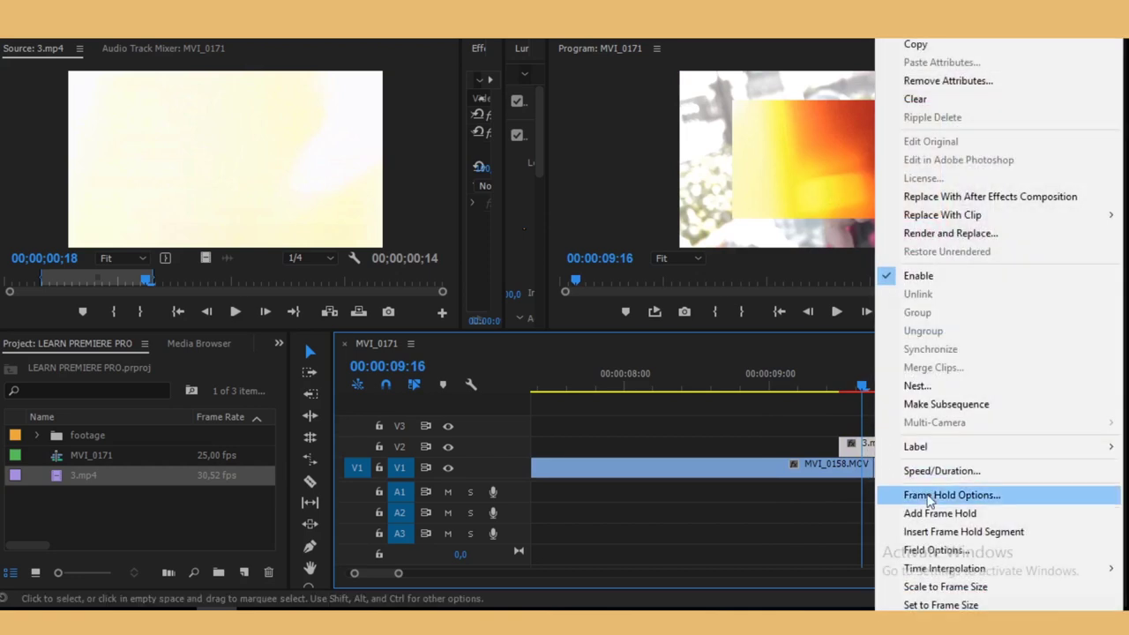
left_click(923, 588)
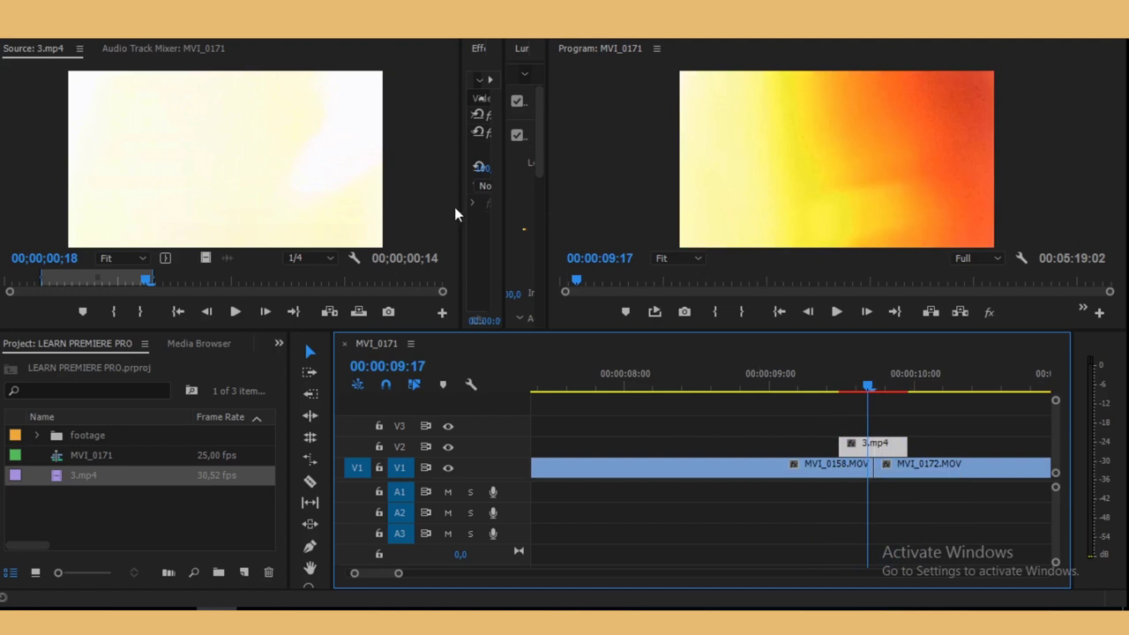
left_click_drag(462, 206, 162, 208)
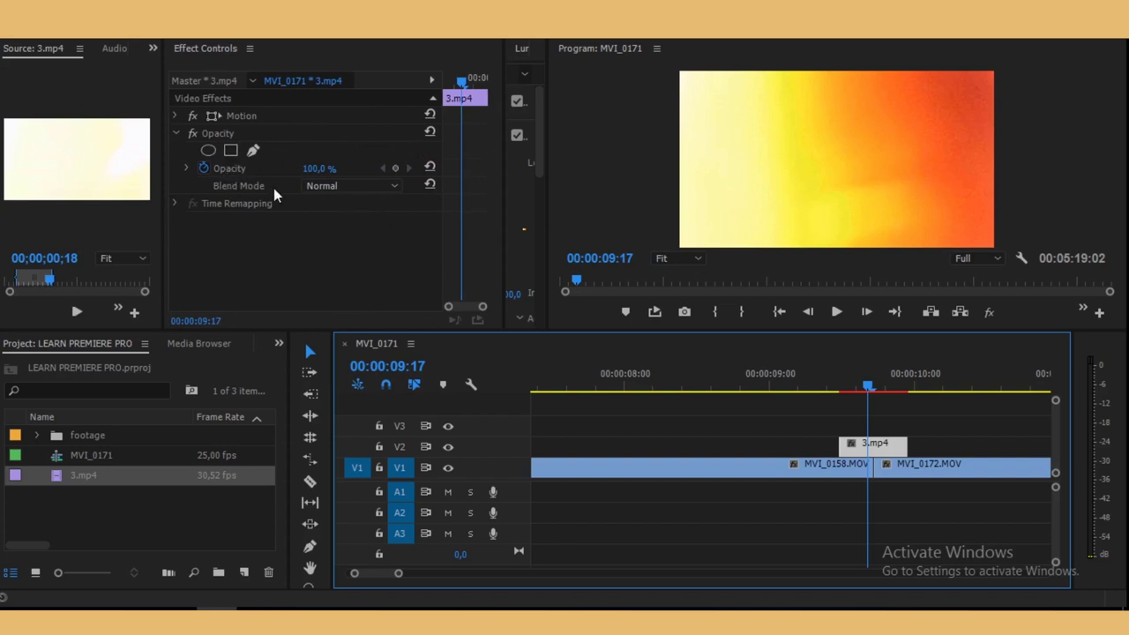
Set the 3.mp4 overlay's blend mode to Screen and preview the light leak over the cut
left_click(364, 190)
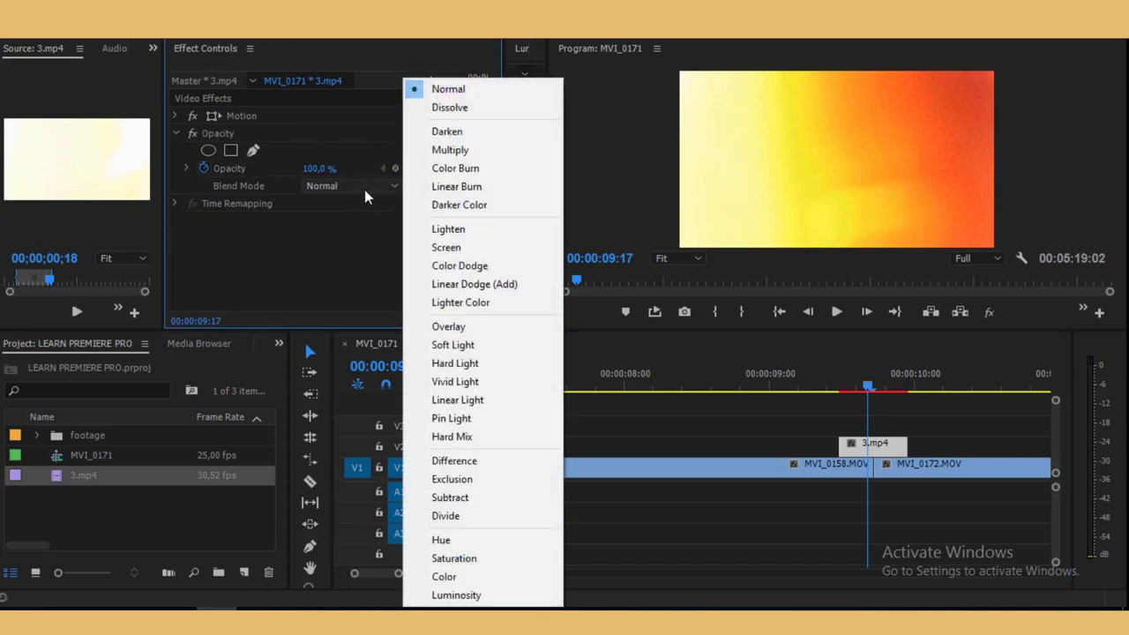
left_click(453, 248)
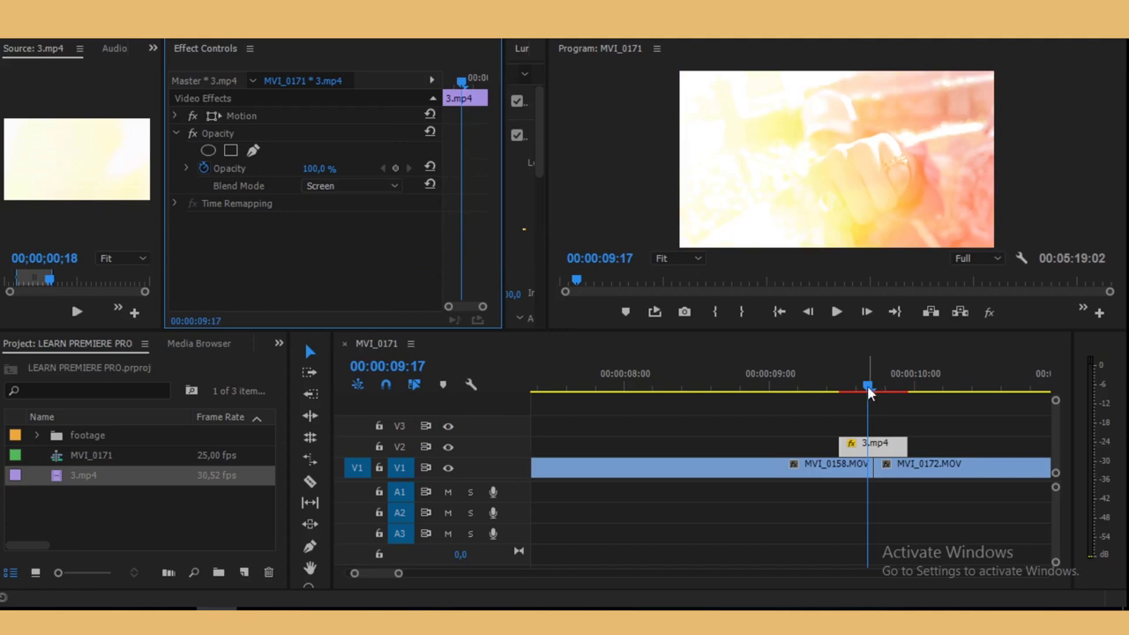
left_click_drag(868, 391, 894, 463)
Trim the end of 3.mp4 back one frame to the playhead so it ends at 00:00:09:20
key("Left")
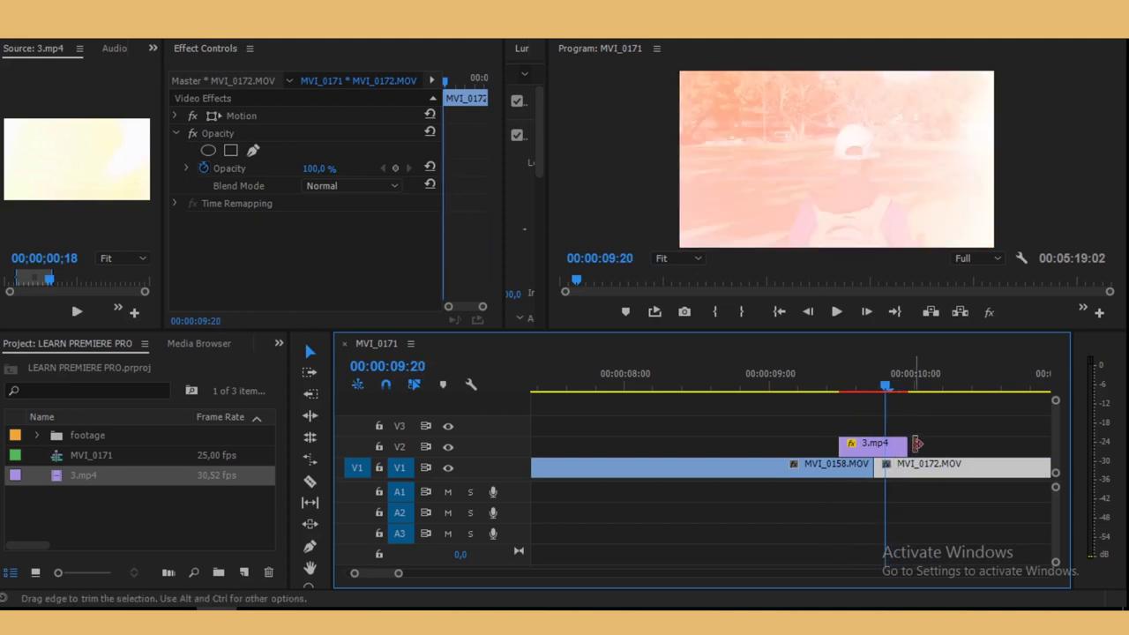
left_click_drag(903, 443, 884, 443)
left_click_drag(397, 574, 377, 582)
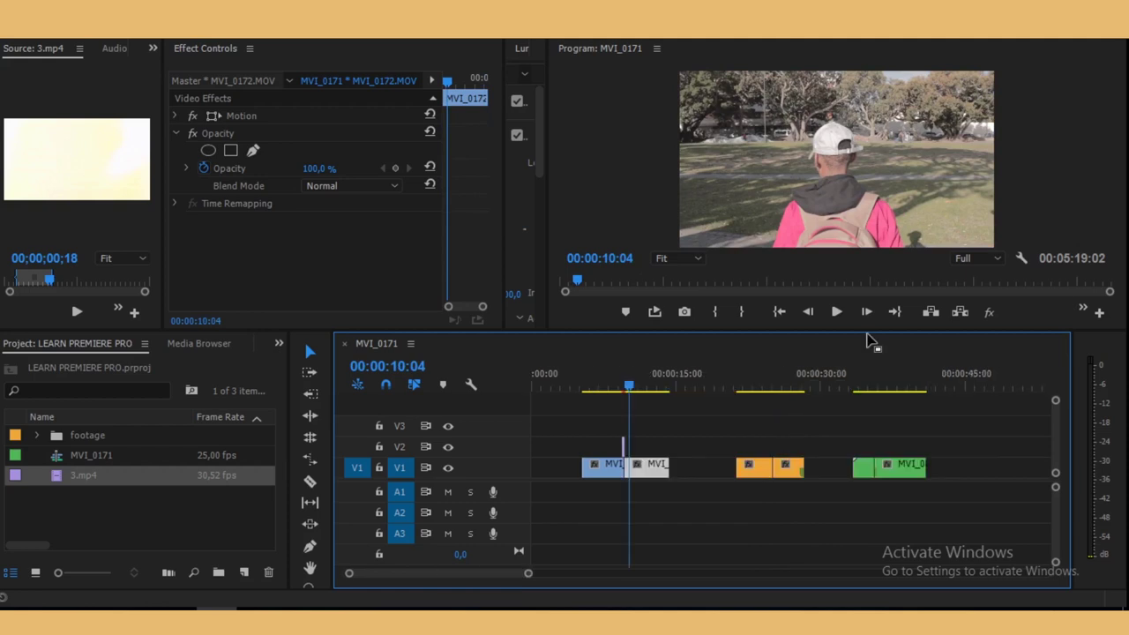
Park the playhead on MVI_0625's first frame at 00:00:25:03, just after MVI_0169 ends
left_click_drag(720, 388, 765, 401)
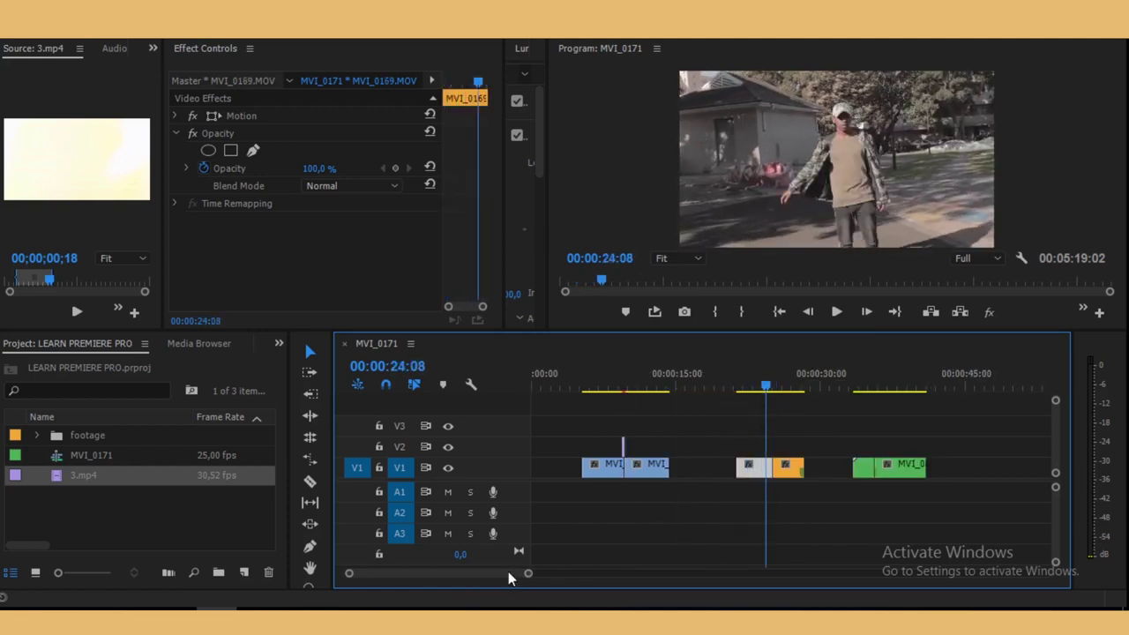
left_click_drag(528, 578, 441, 575)
left_click_drag(785, 392, 830, 408)
left_click(795, 408)
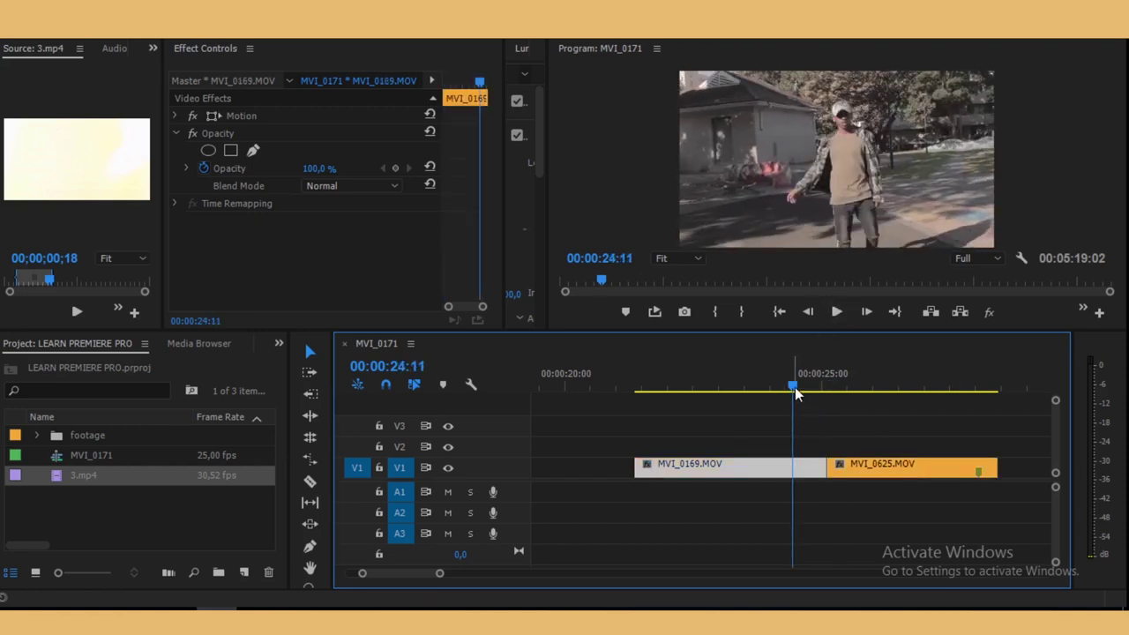
left_click_drag(794, 387, 853, 391)
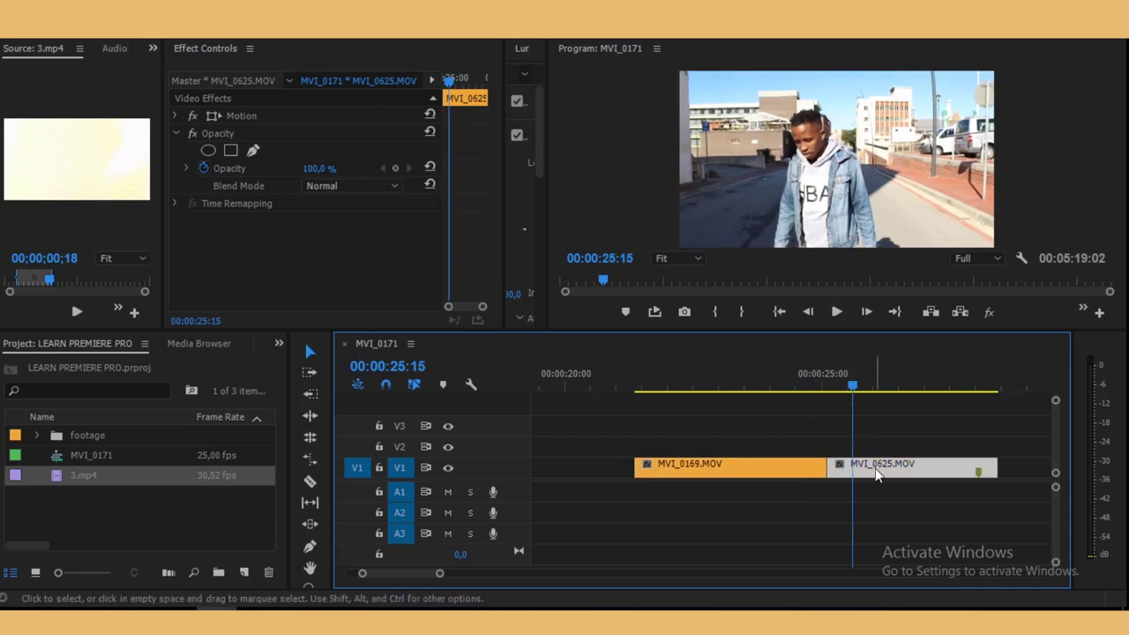
left_click(746, 395)
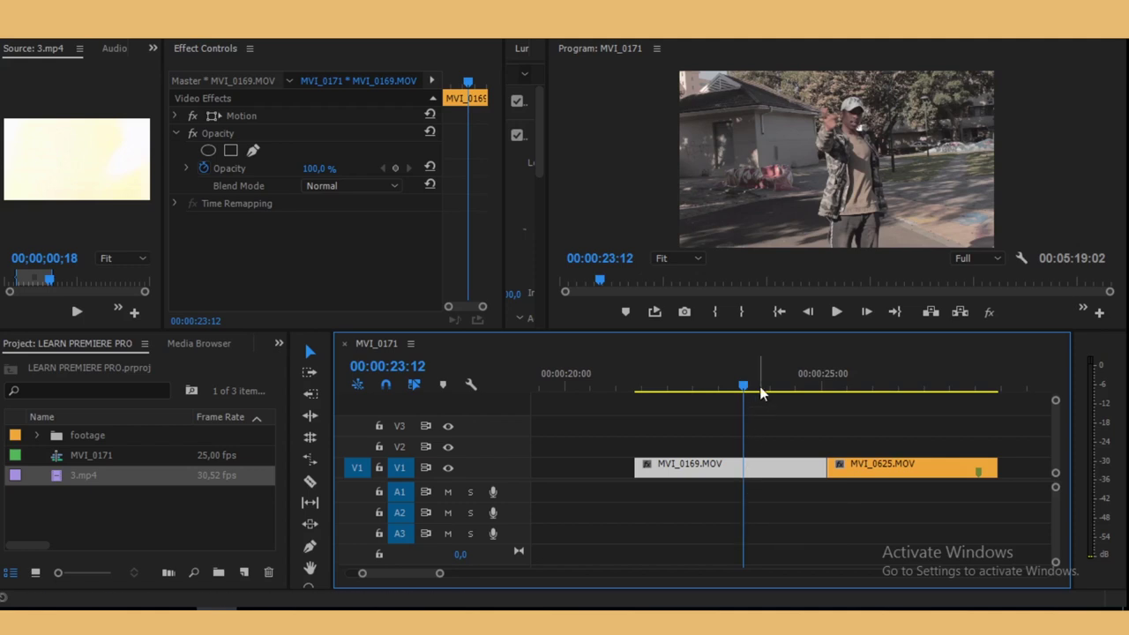
left_click_drag(803, 400, 826, 408)
left_click_drag(440, 575, 400, 576)
left_click_drag(789, 384, 775, 403)
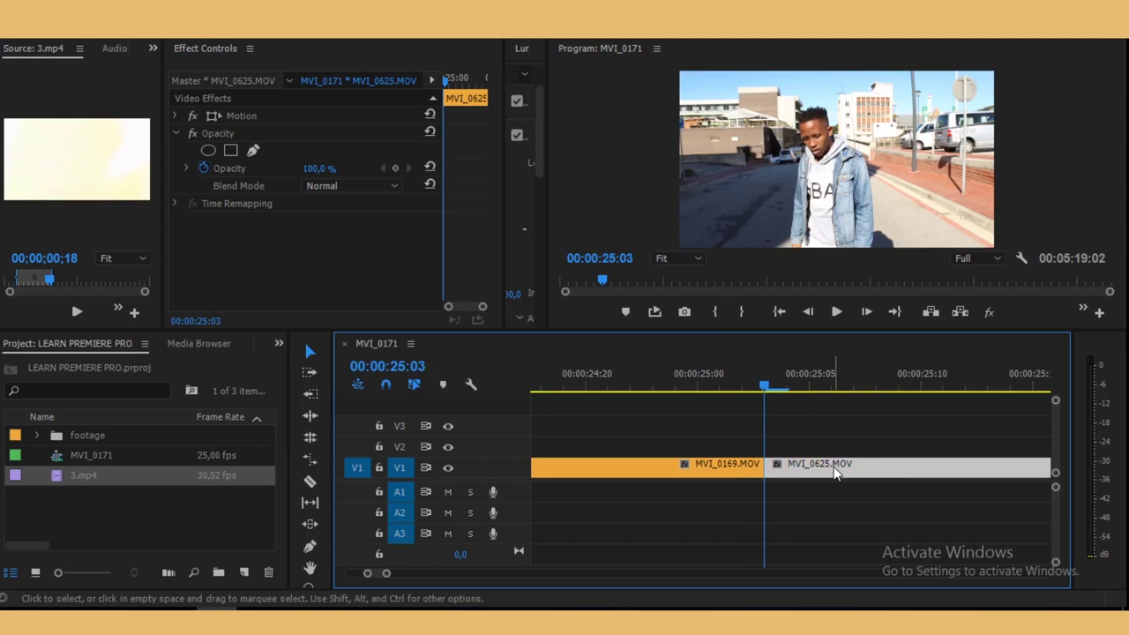
Export the 00:00:25:03 frame as snap.jpg into the project folder and import it into the project
left_click(689, 312)
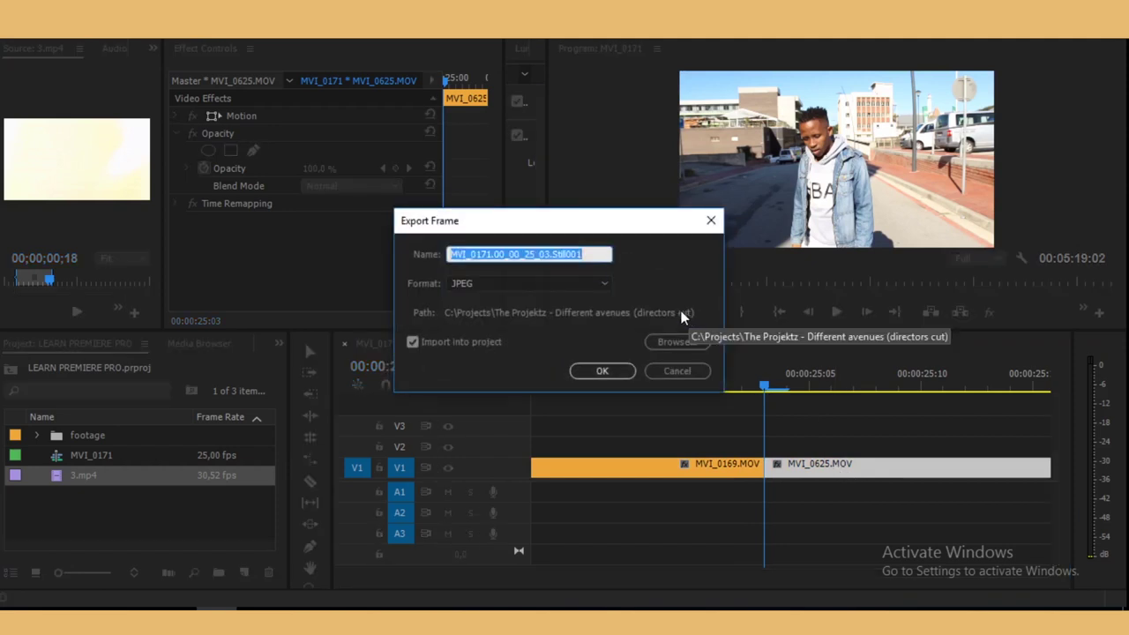
type("snap")
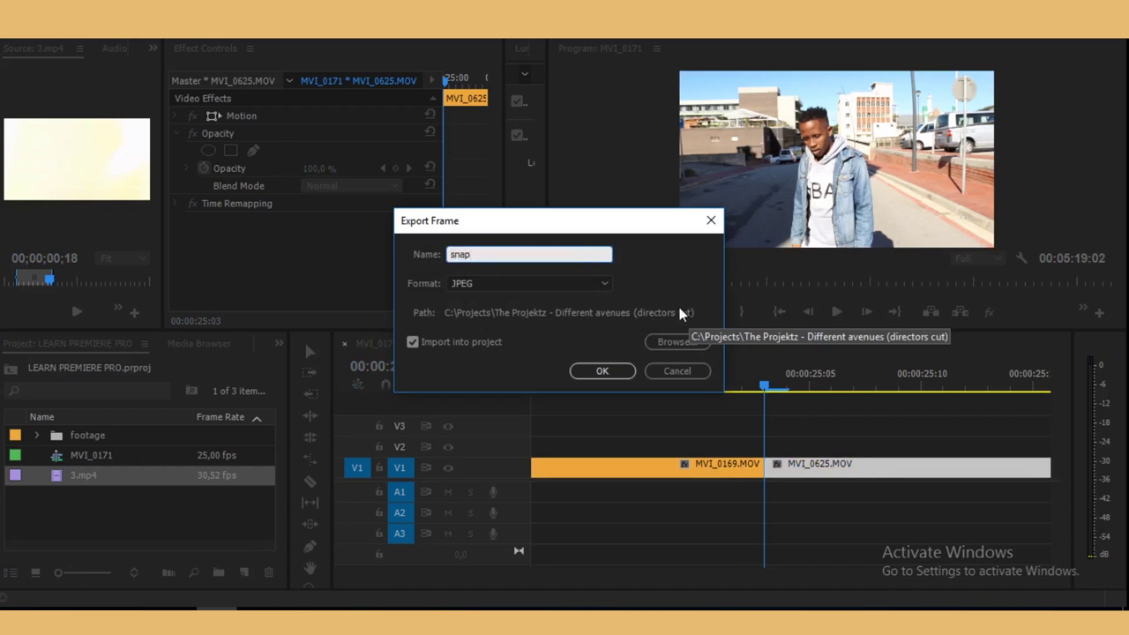
left_click(679, 347)
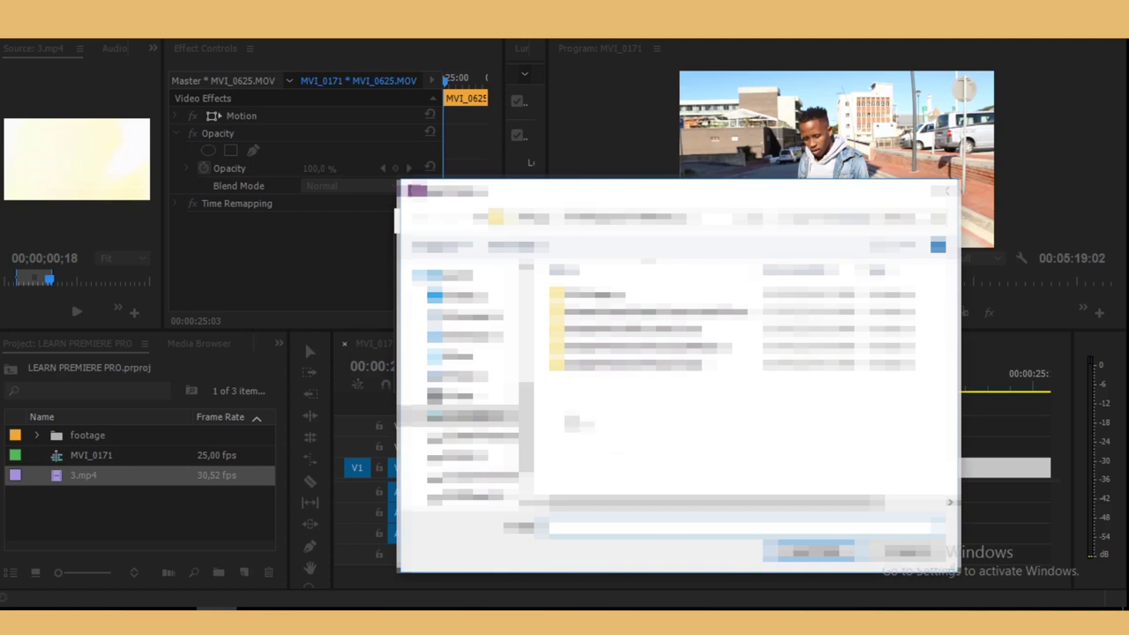
left_click(464, 415)
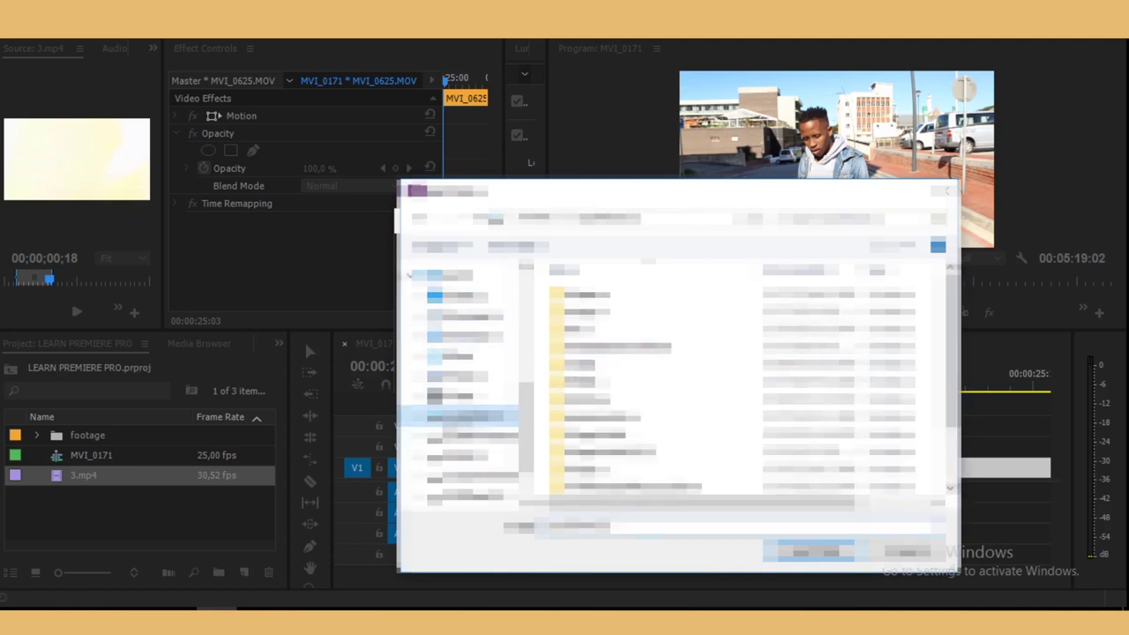
double_click(608, 451)
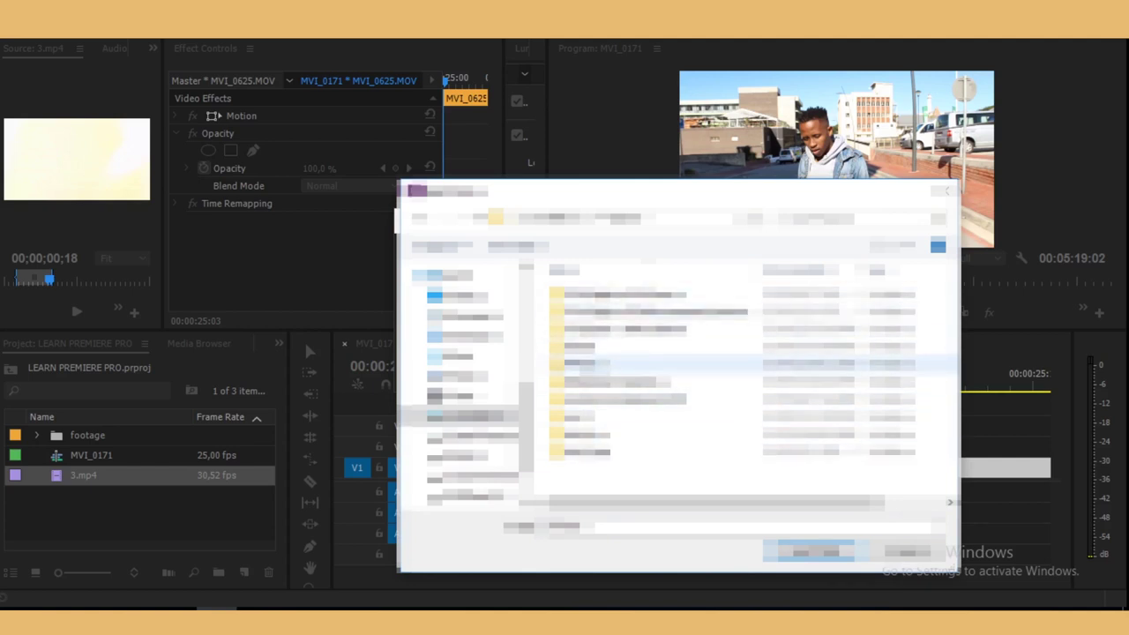
double_click(617, 399)
left_click(587, 304)
left_click(809, 551)
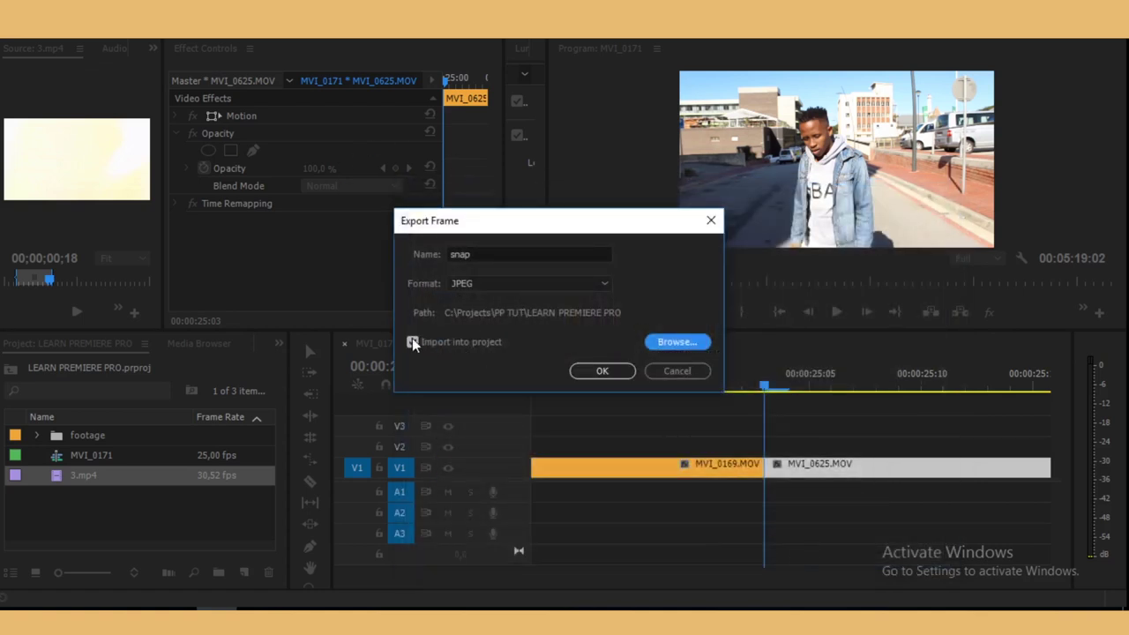
left_click(599, 372)
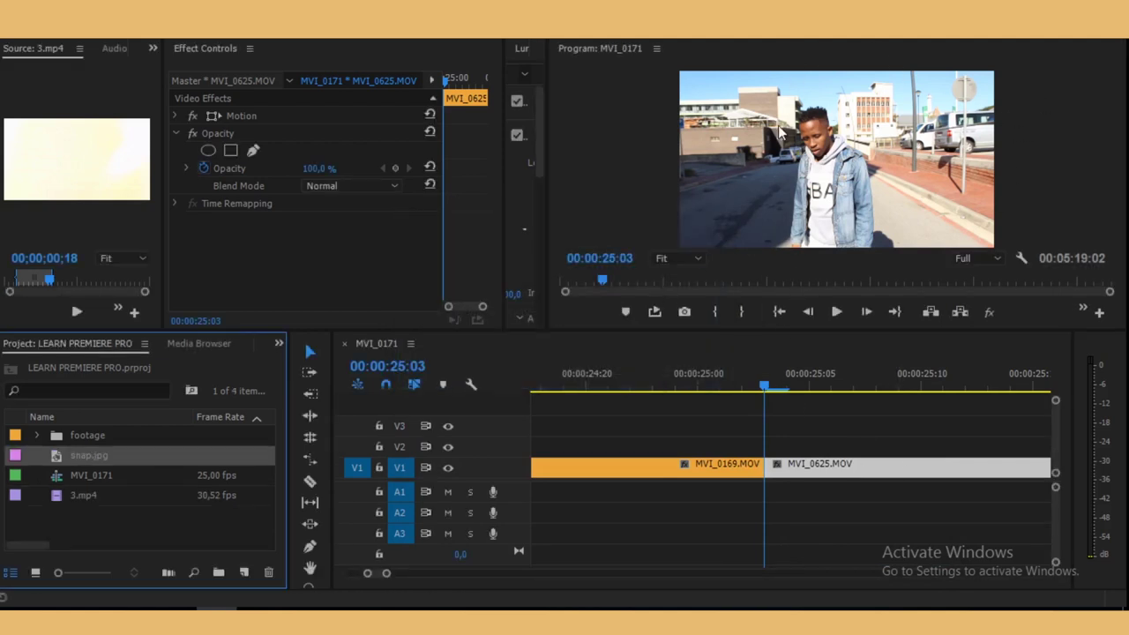
Load snap.jpg in the Source monitor and place it on V2 ending at the MVI_0169/MVI_0625 cut
double_click(61, 453)
left_click_drag(161, 163, 510, 163)
left_click_drag(231, 257, 739, 450)
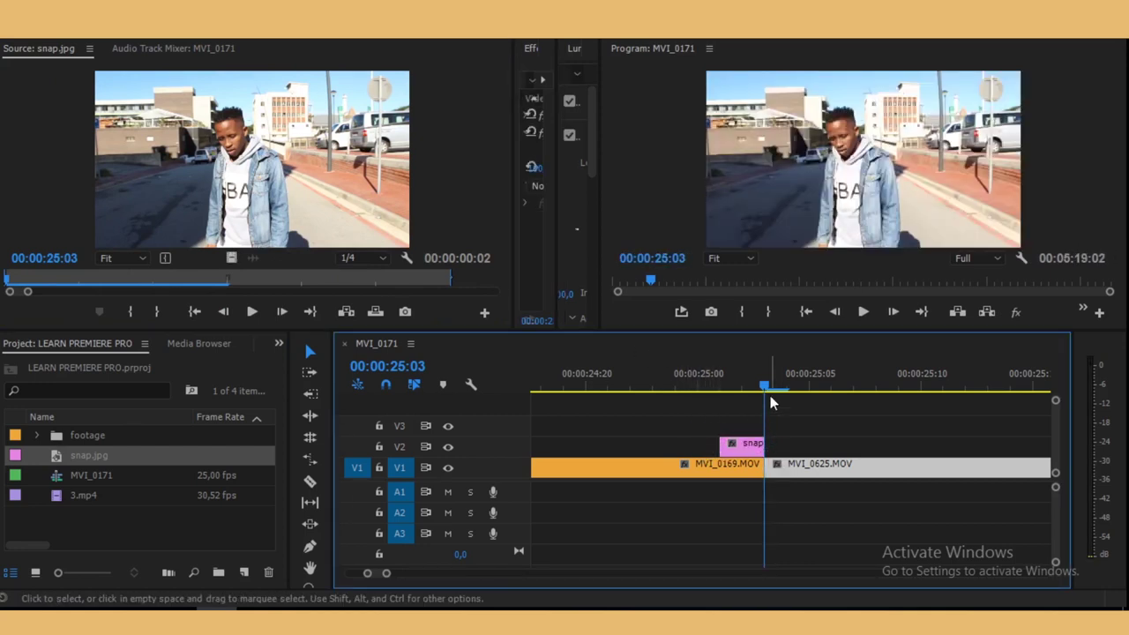
Scrub through the cut to check the snapshot and select the snap.jpg clip
left_click_drag(765, 389, 630, 445)
left_click_drag(738, 387, 681, 441)
left_click(689, 443)
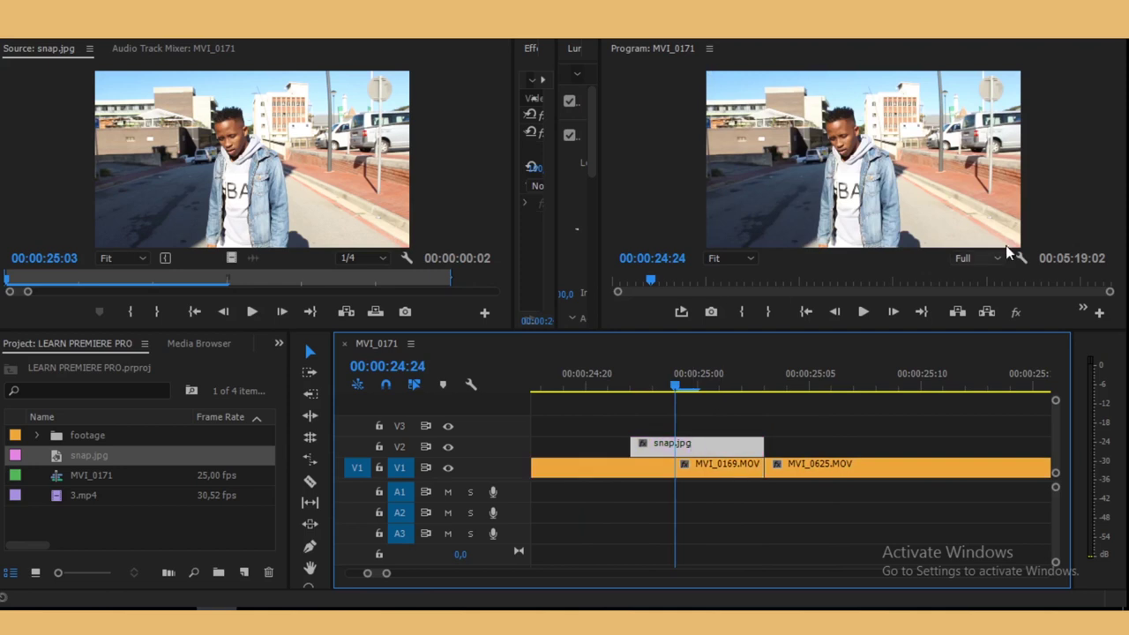
left_click_drag(677, 388, 764, 424)
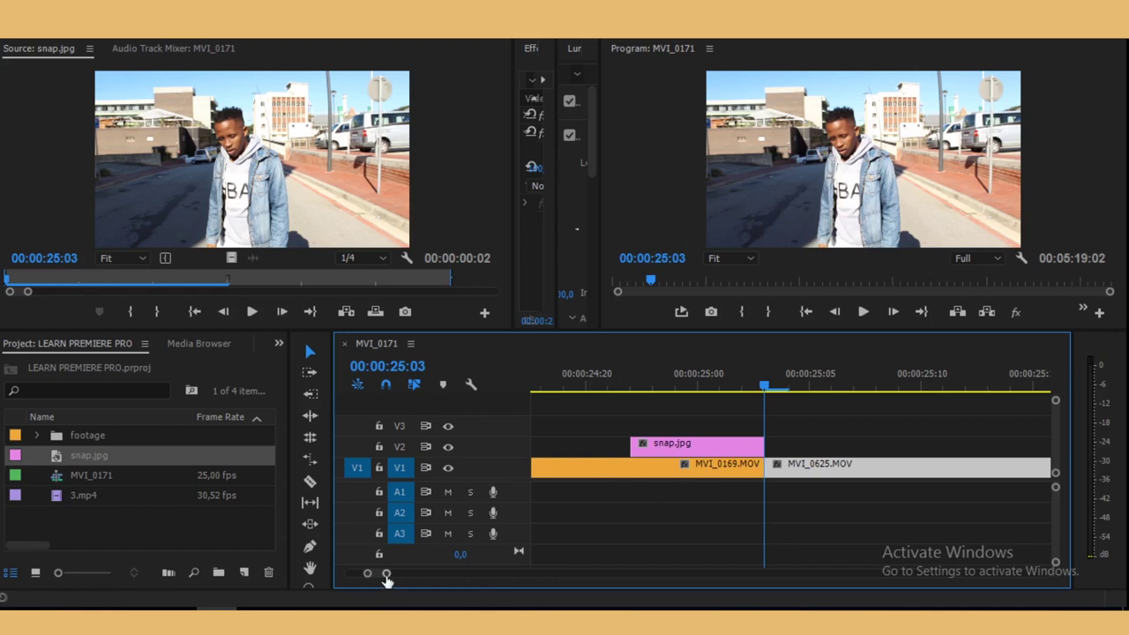
Step back to 00:00:24:12 and trim snap.jpg's start earlier to that point
left_click_drag(385, 575, 360, 580)
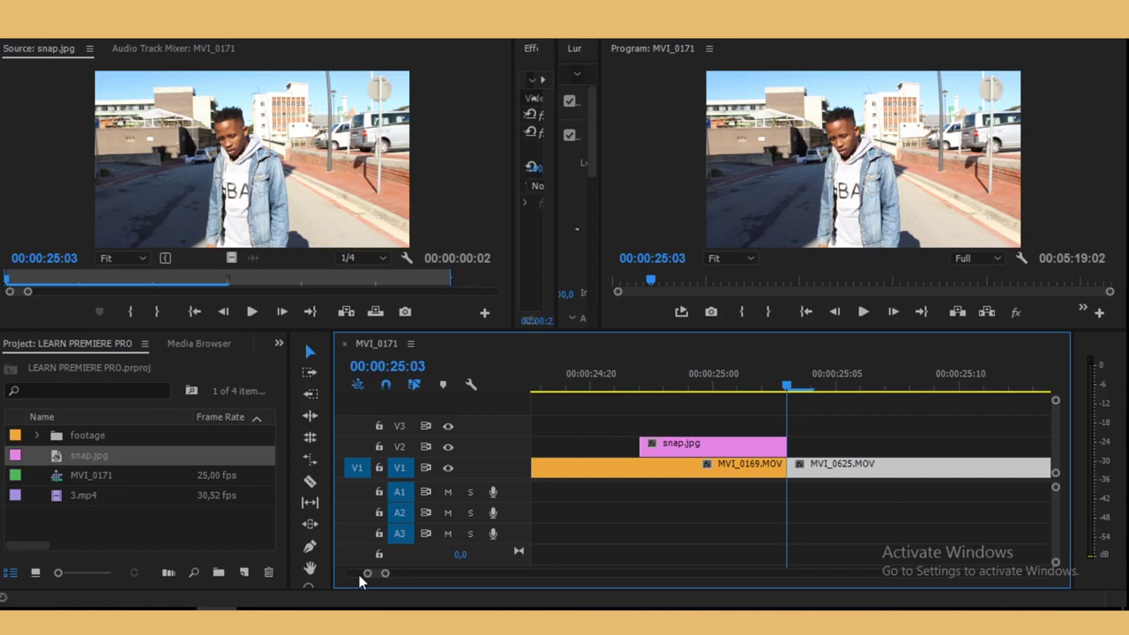
key("Left")
key("Left")
key("Left")
key("Left")
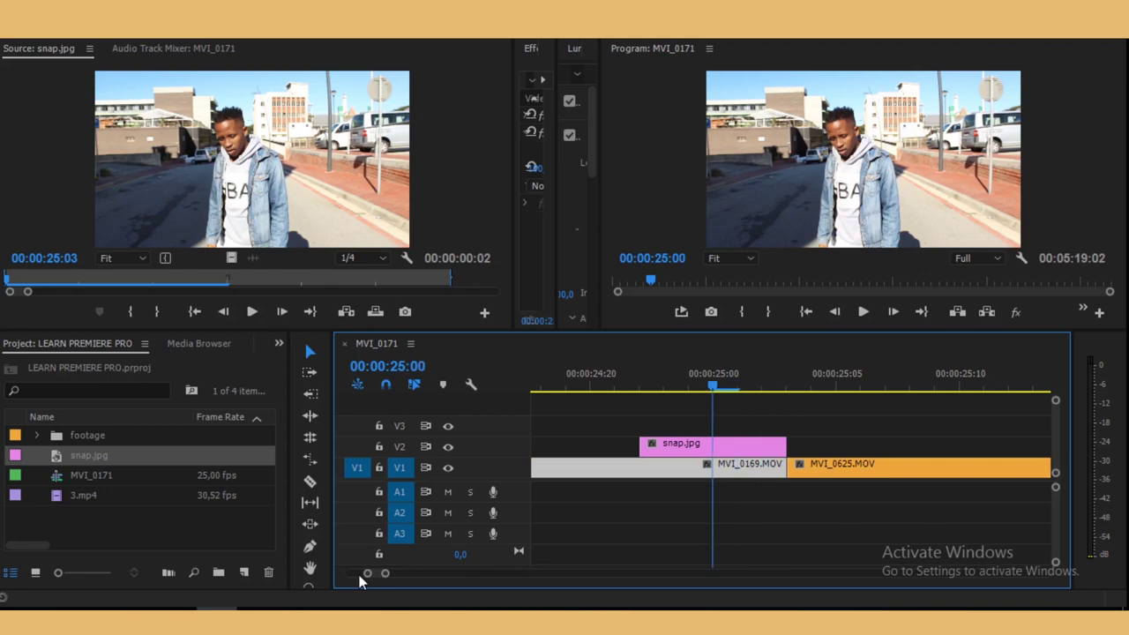
key("Left")
key("Left")
key("Left")
key("Left")
key("Left")
key("Left")
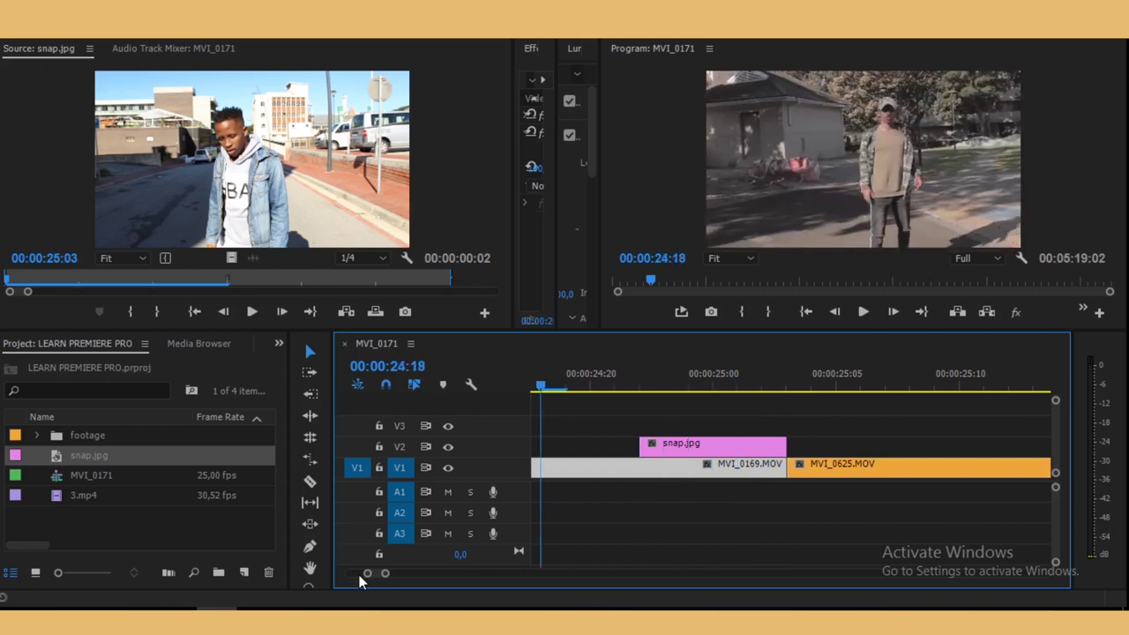
key("Left")
key("Left")
key("Left")
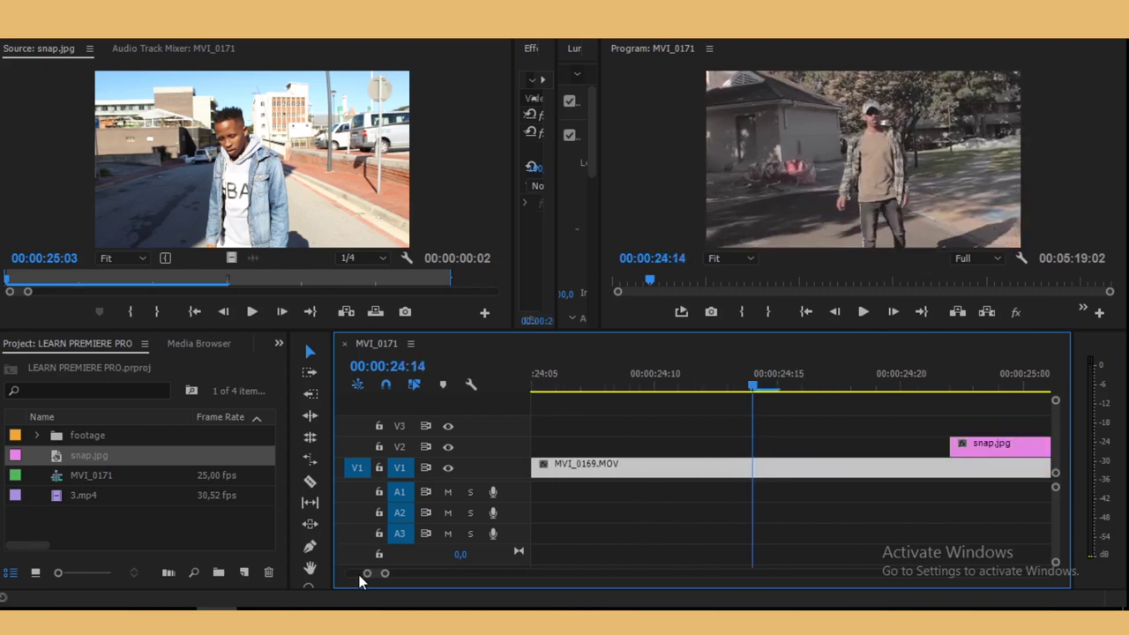
key("Left")
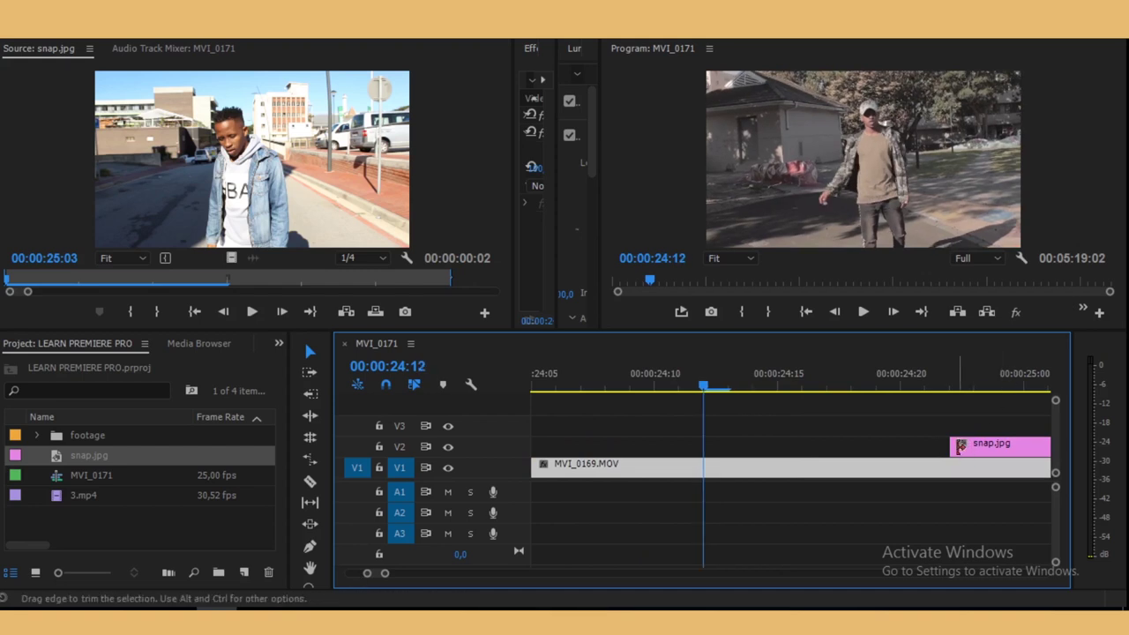
left_click_drag(958, 446, 711, 448)
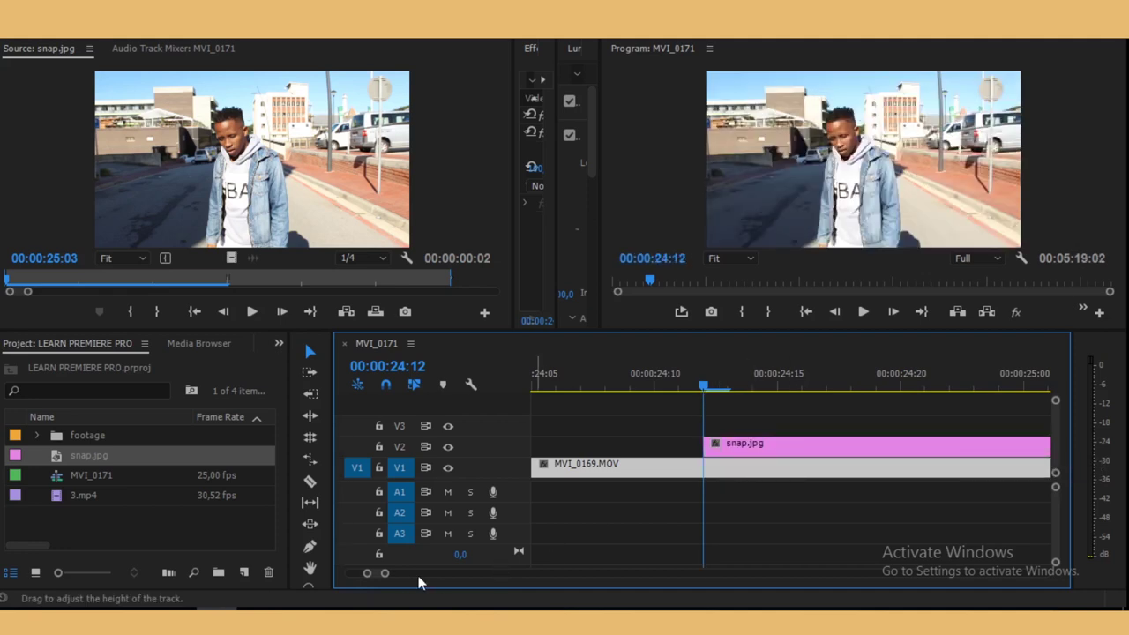
Play the transition twice from around 00:00:24:00 to review the freeze frame
left_click_drag(384, 575, 403, 577)
left_click_drag(784, 396, 769, 393)
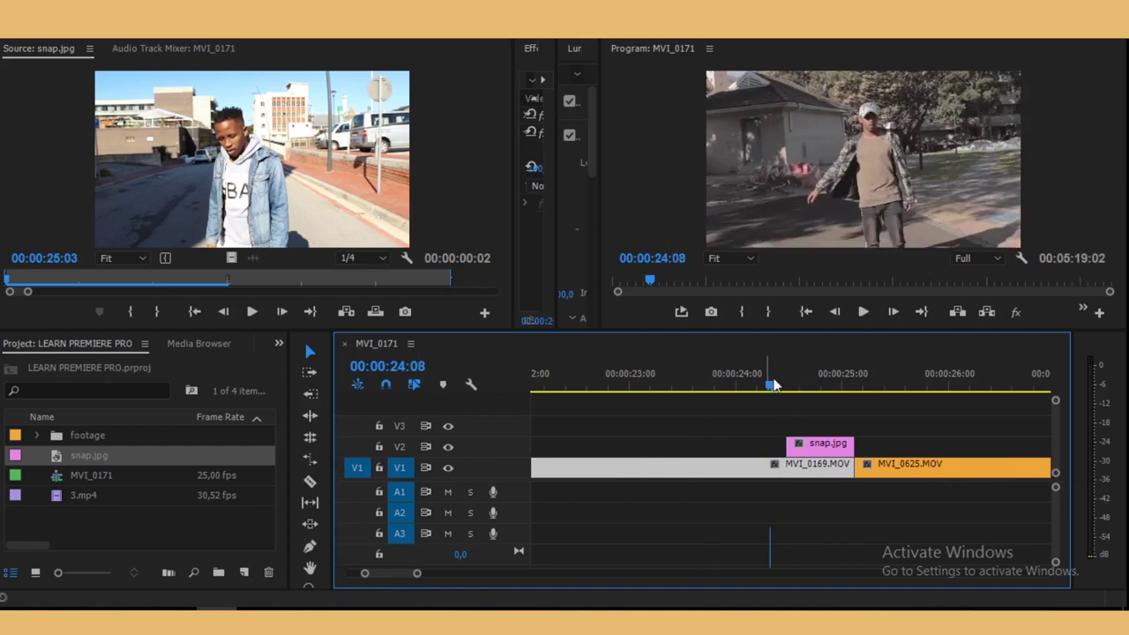
left_click(868, 315)
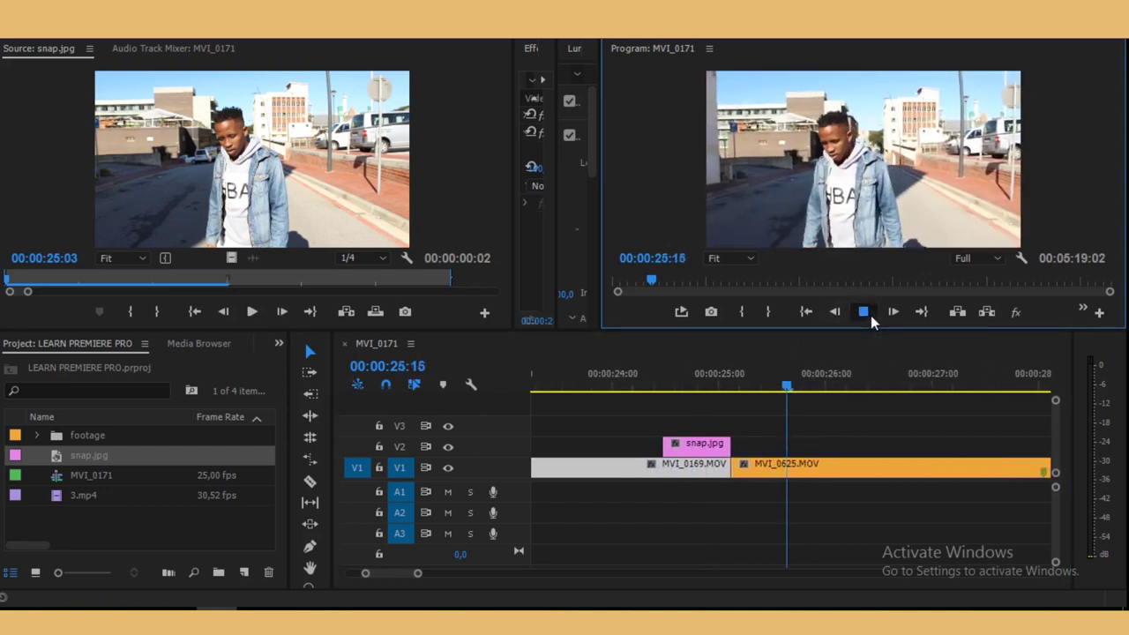
left_click(791, 388)
left_click_drag(791, 388, 606, 397)
left_click(865, 314)
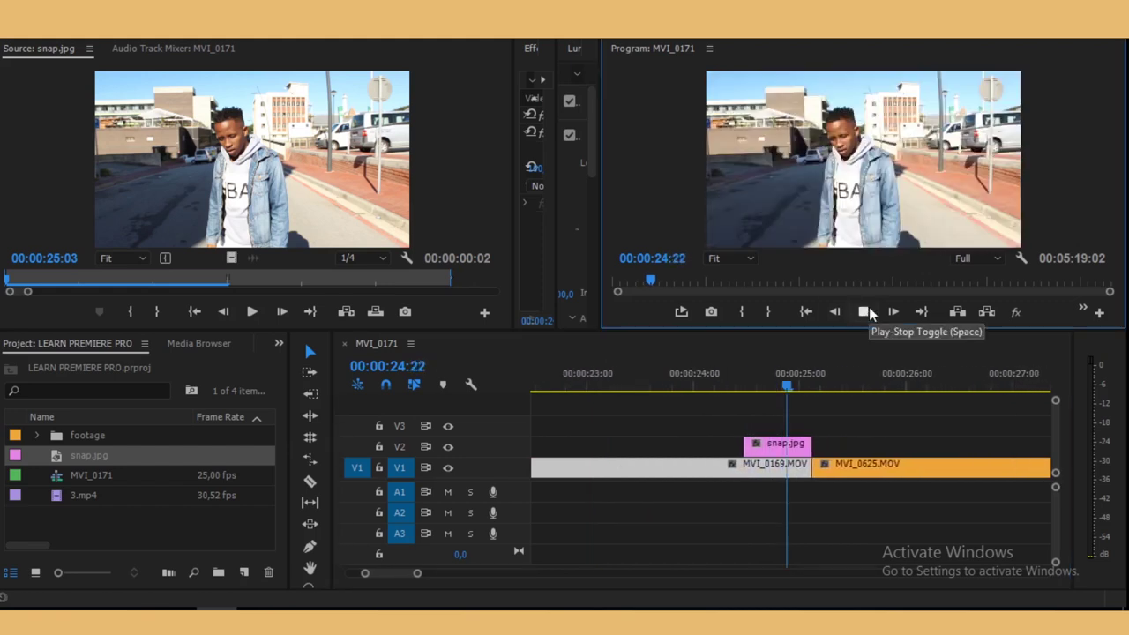
left_click(864, 312)
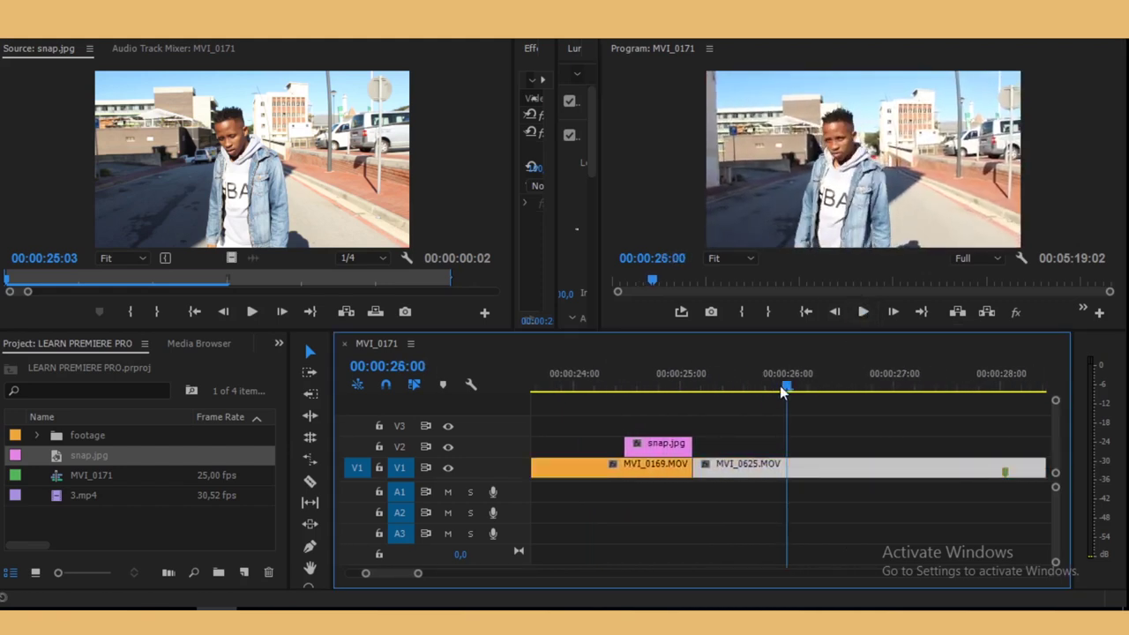
left_click_drag(763, 388, 607, 448)
Select snap.jpg and park the playhead at 00:00:24:19 on the snapshot
left_click(571, 387)
left_click_drag(571, 387, 675, 438)
left_click(661, 448)
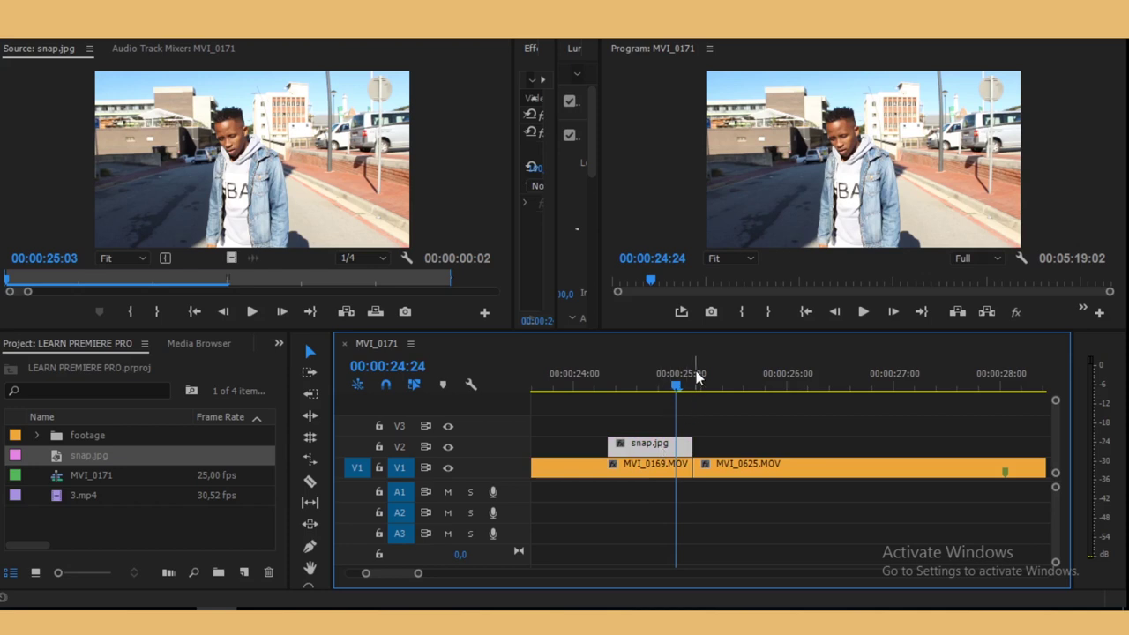
left_click_drag(675, 390, 654, 392)
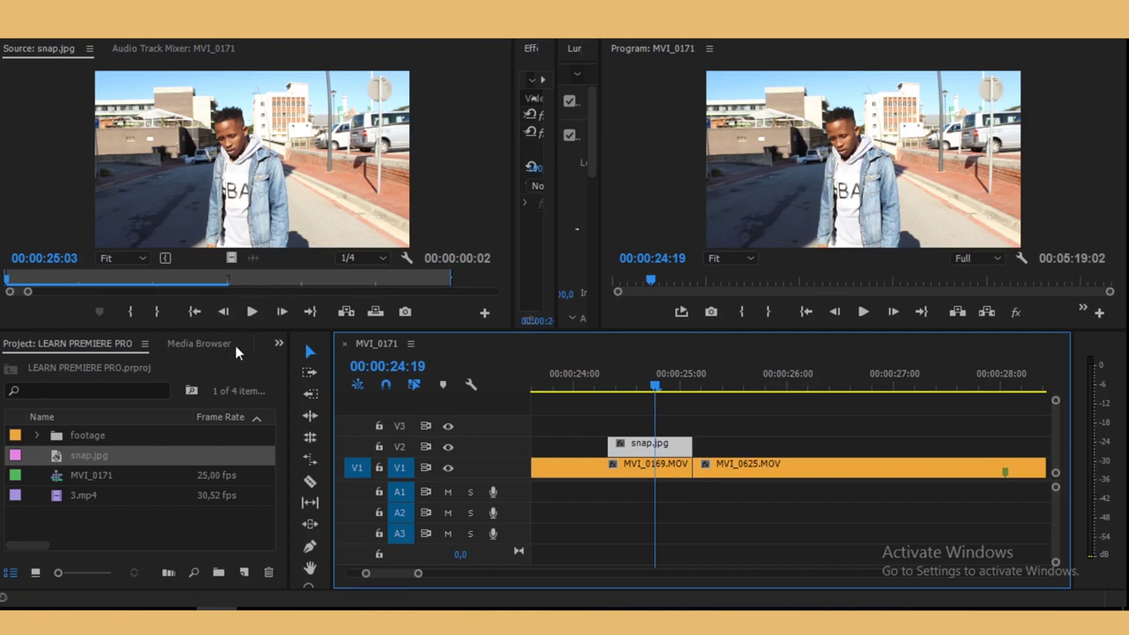
Open the Effects panel and search for 'crop'
left_click(278, 344)
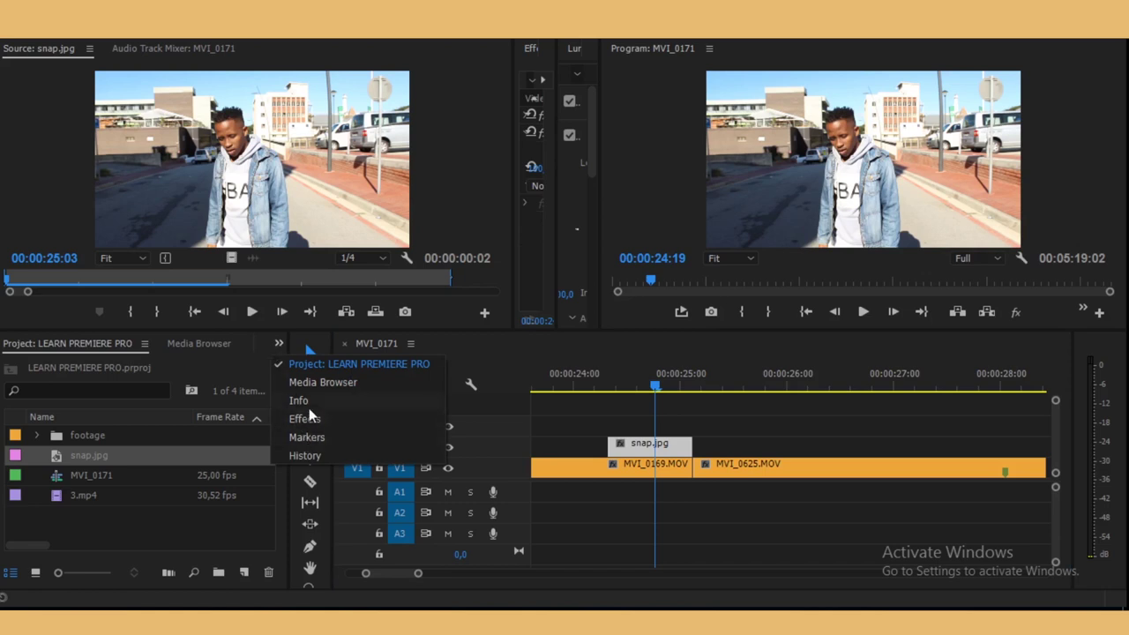
left_click(309, 419)
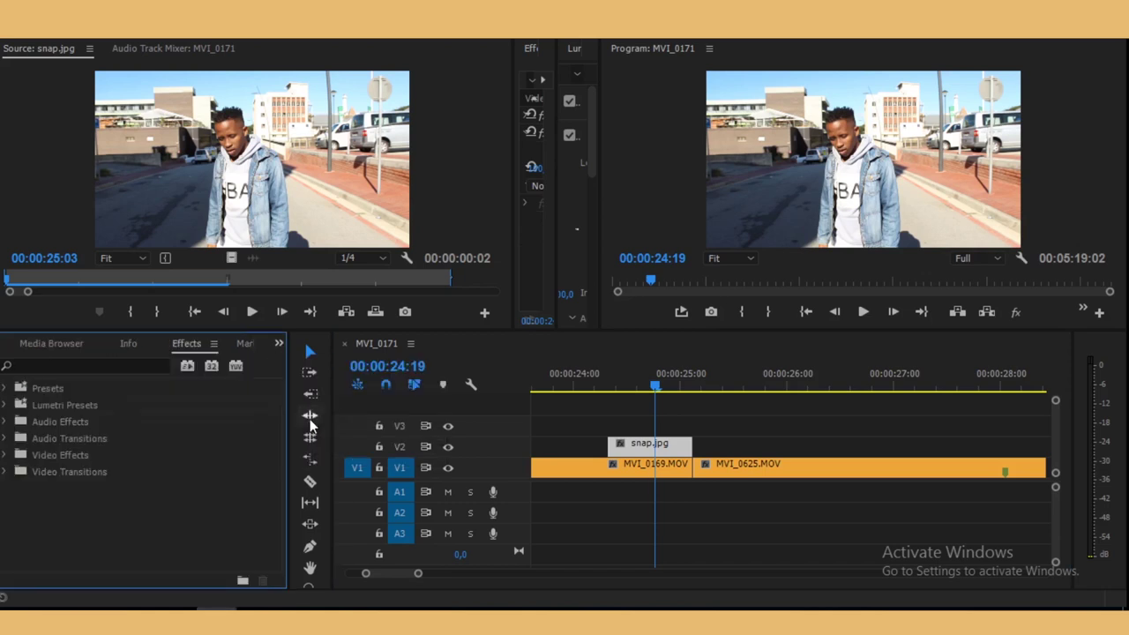
left_click(29, 364)
type("cropo")
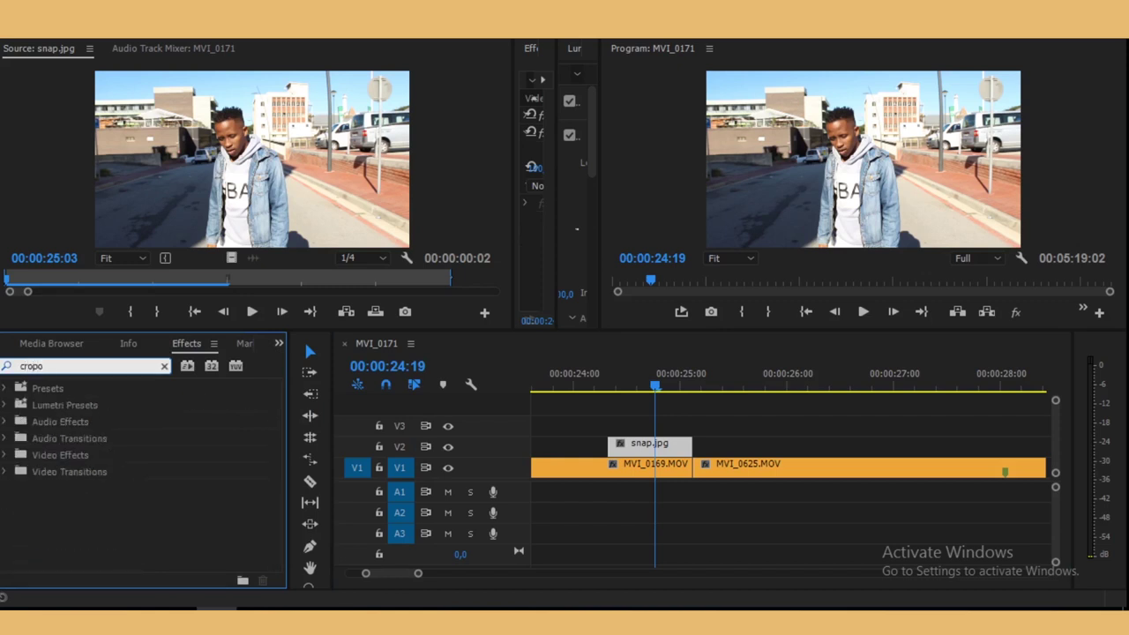
key("BackSpace")
key("BackSpace")
type("p")
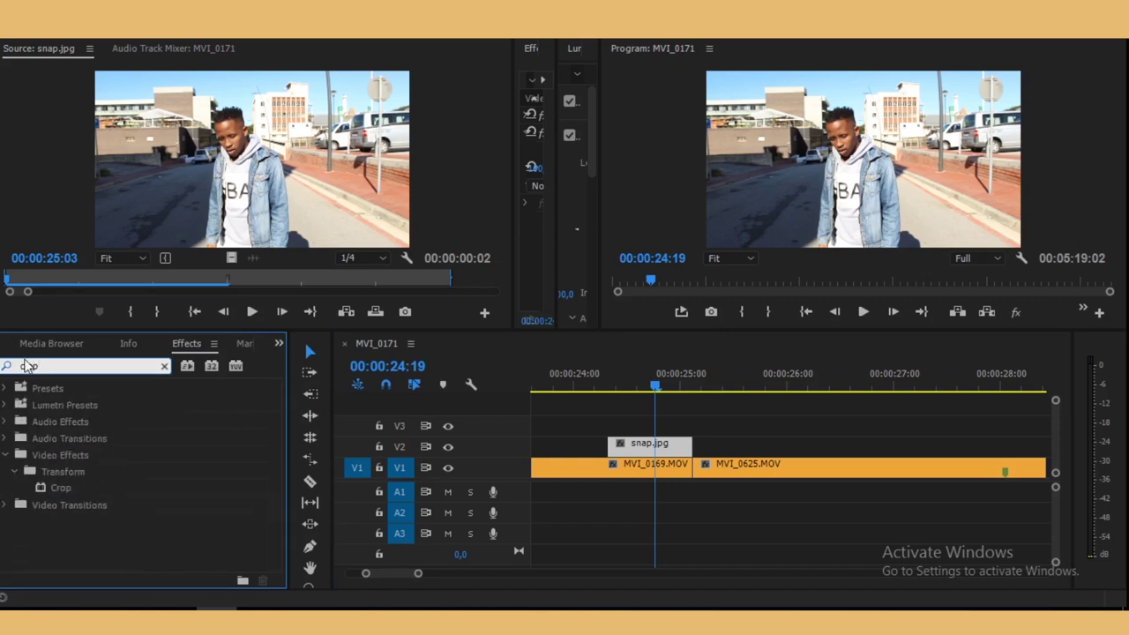
Apply the Crop effect to snap.jpg and widen Effect Controls to show its settings
left_click_drag(46, 488, 638, 448)
left_click_drag(512, 185, 189, 184)
left_click_drag(540, 157, 533, 215)
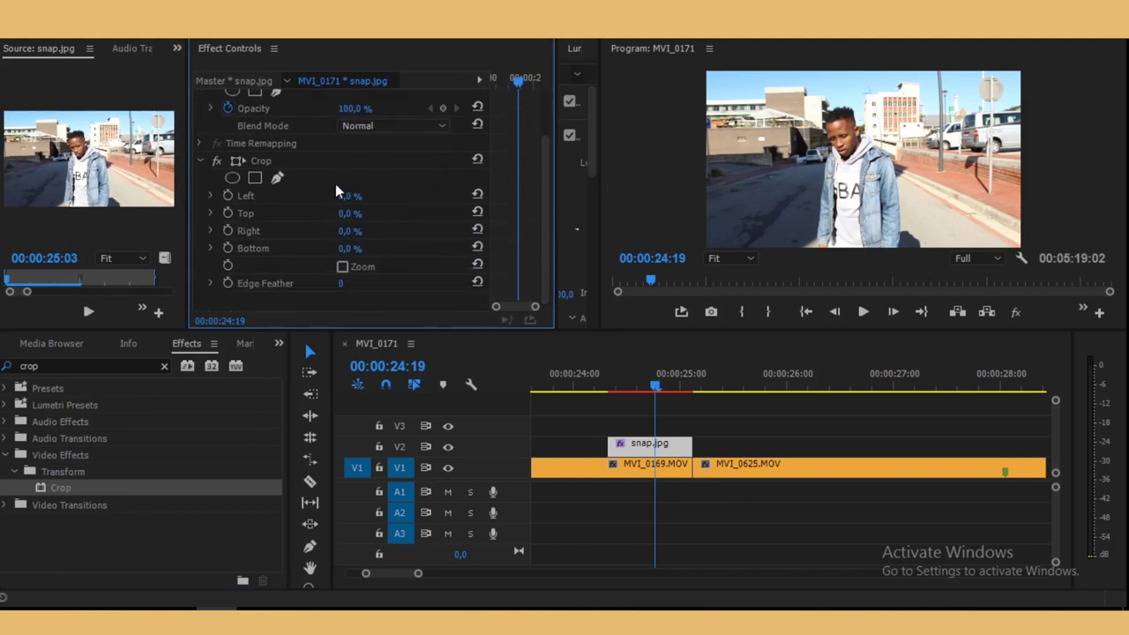
Start a free-draw bezier mask on snap.jpg's Crop and trace down the man's left jacket edge
left_click(276, 177)
left_click(796, 143)
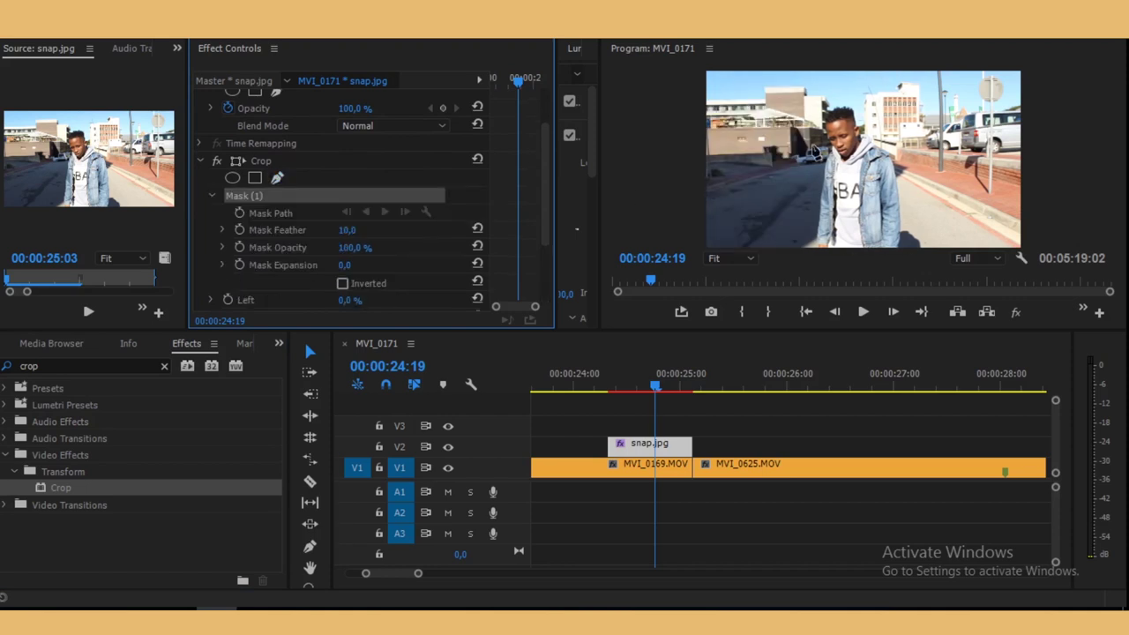
key("grave")
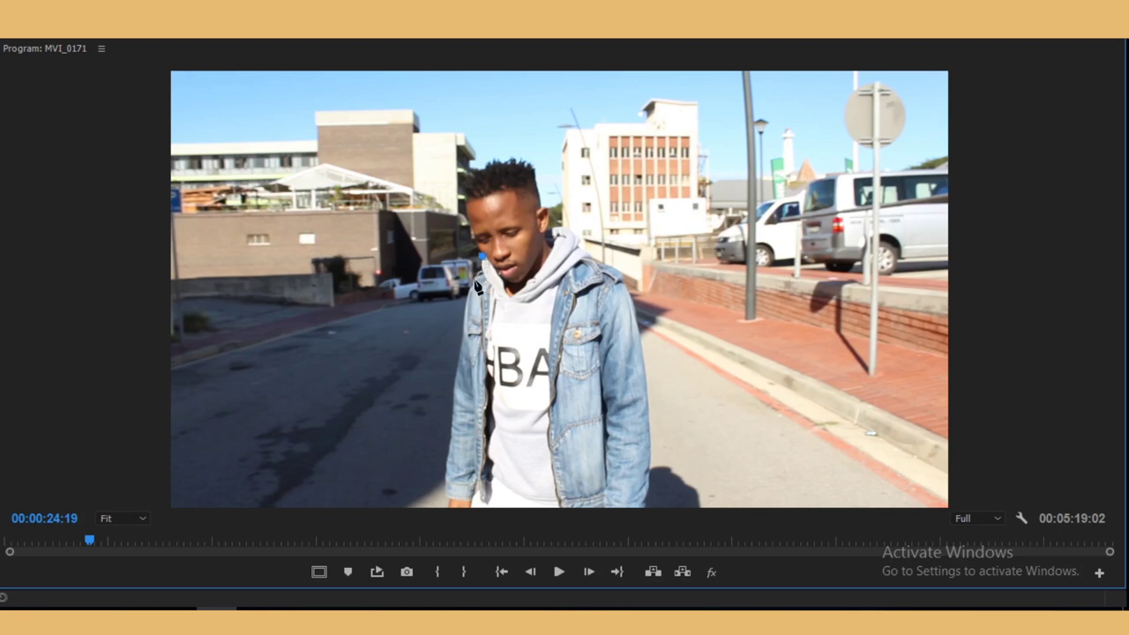
left_click(478, 277)
left_click(460, 326)
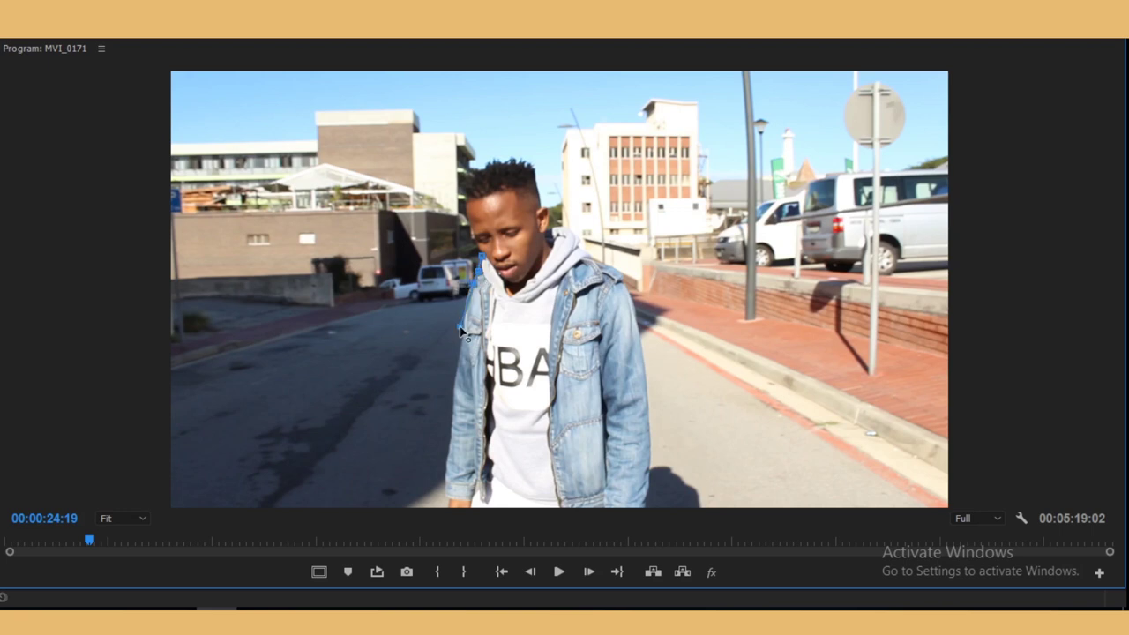
left_click(454, 394)
left_click(444, 475)
left_click(446, 500)
Continue the mask up the jacket's right edge and over the right shoulder toward the collar
left_click(647, 504)
left_click(647, 401)
left_click(641, 350)
left_click(631, 296)
left_click(615, 269)
left_click(589, 254)
left_click(576, 231)
left_click(558, 226)
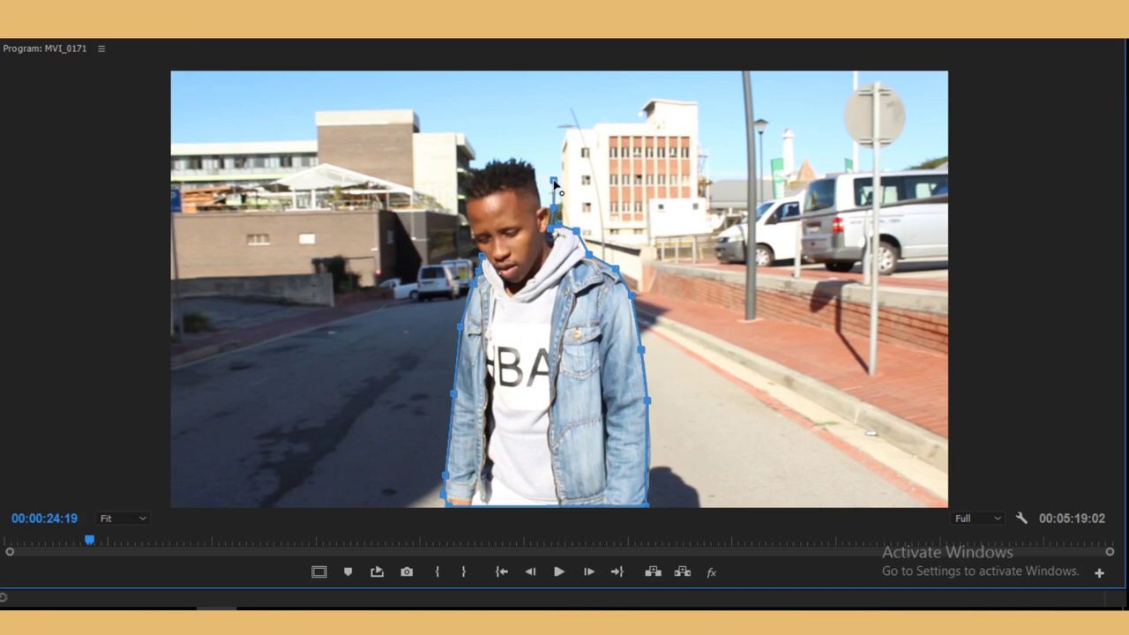
Trace the mask around the back and top of the head, close it, and restore the layout
left_click(547, 208)
left_click(535, 168)
left_click(511, 156)
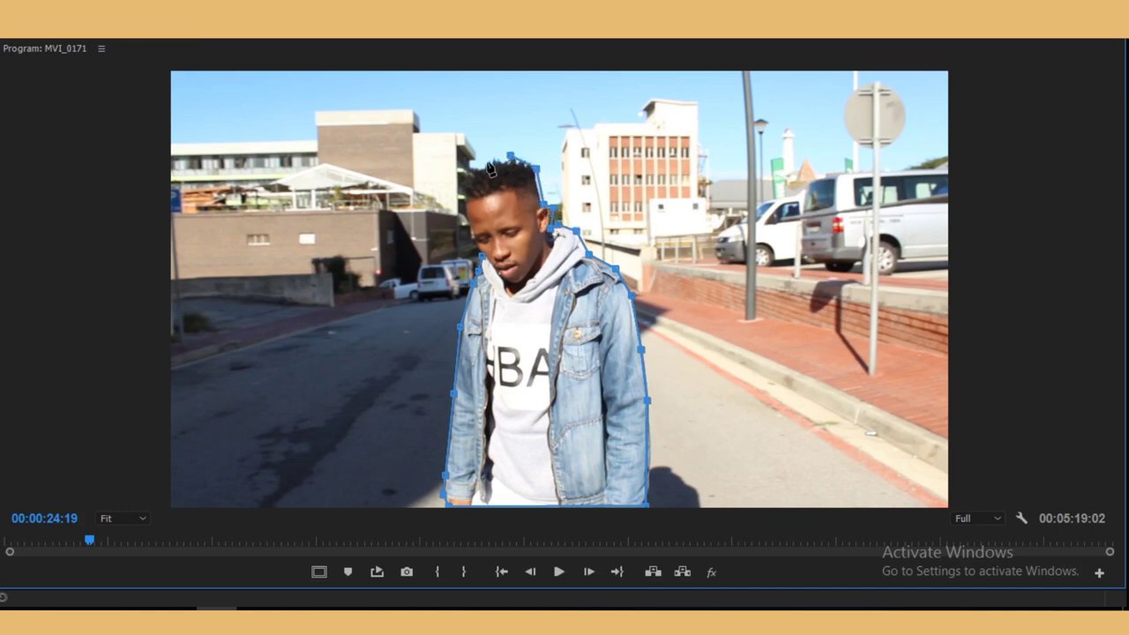
left_click(484, 162)
left_click(471, 176)
left_click(457, 197)
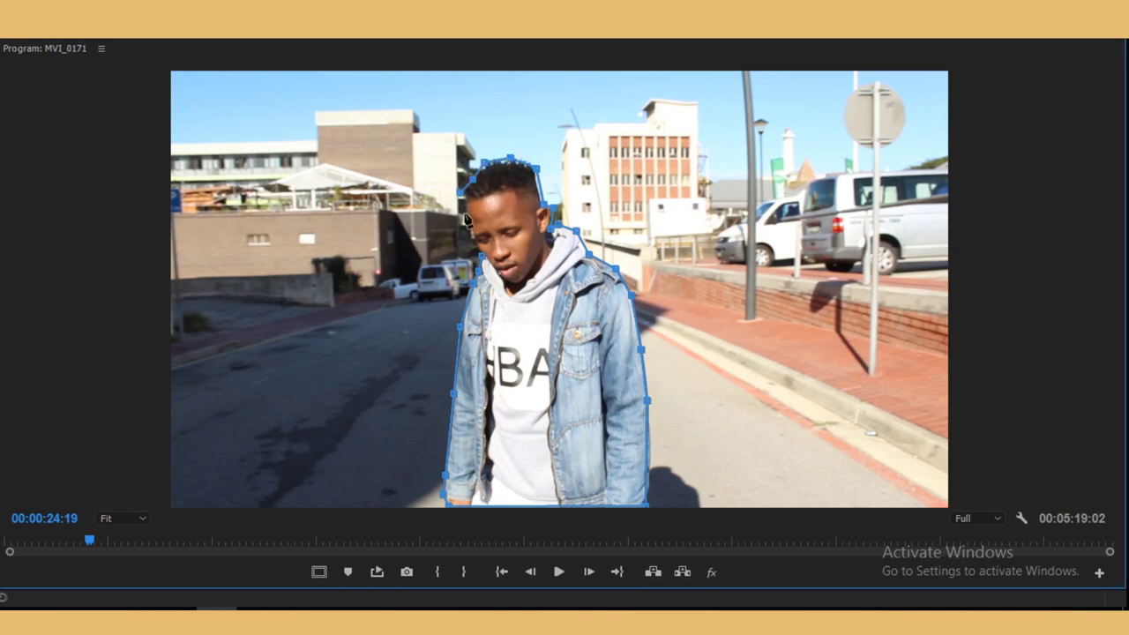
left_click(466, 223)
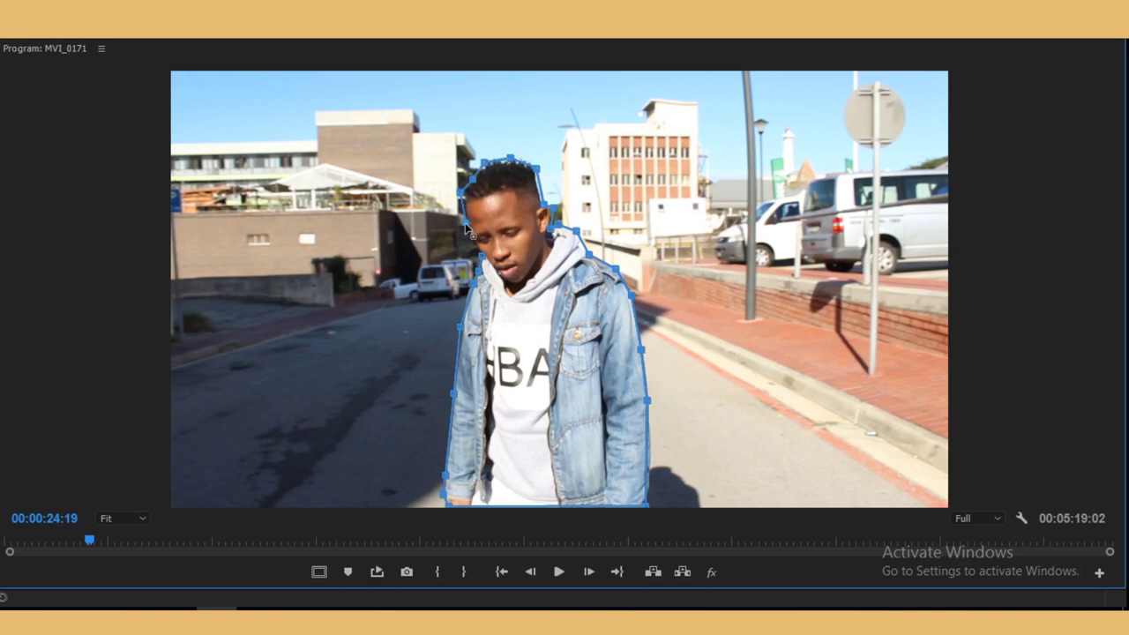
left_click(476, 271)
key("grave")
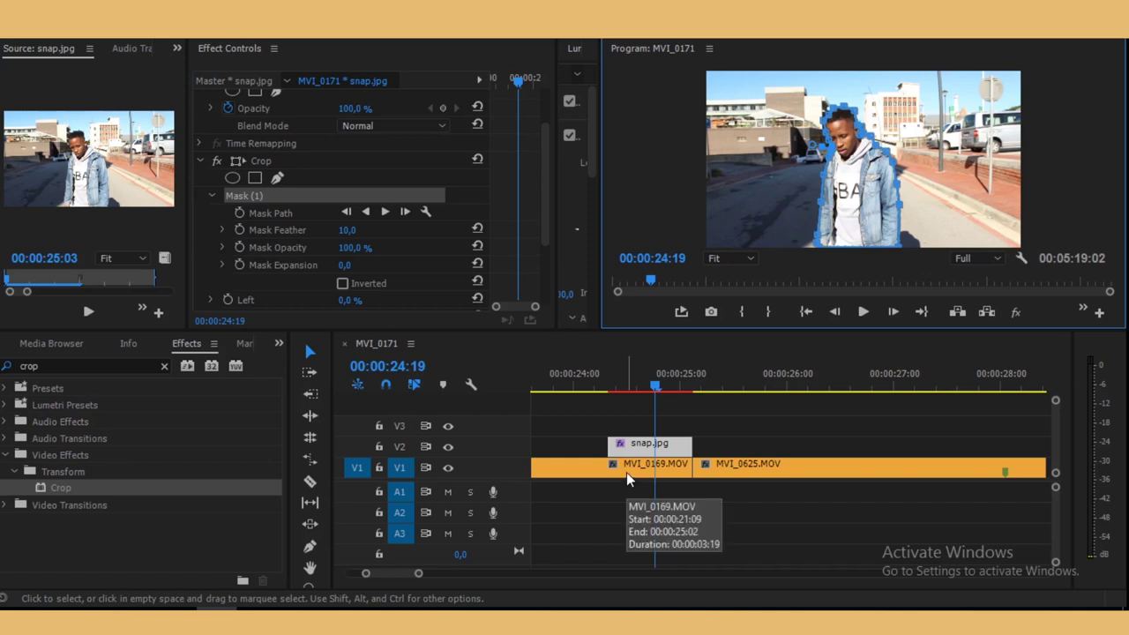
Invert the mask and set Crop Left to 100% so only the man remains
left_click(344, 285)
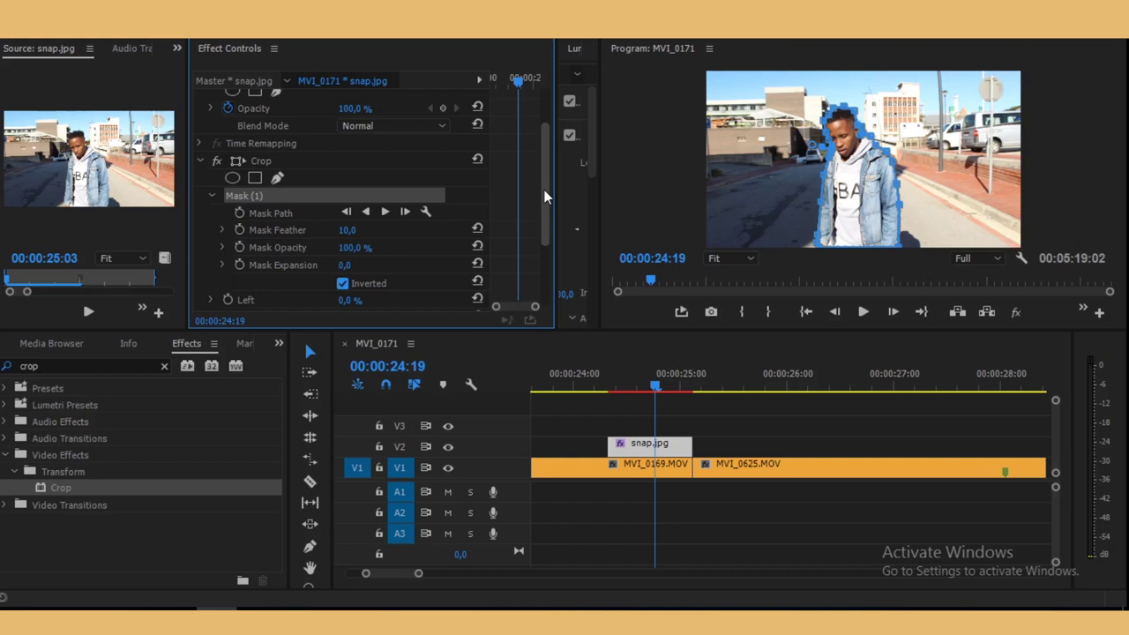
mouse_move(544, 197)
left_mouse_down()
mouse_move(545, 242)
mouse_move(539, 208)
left_mouse_up()
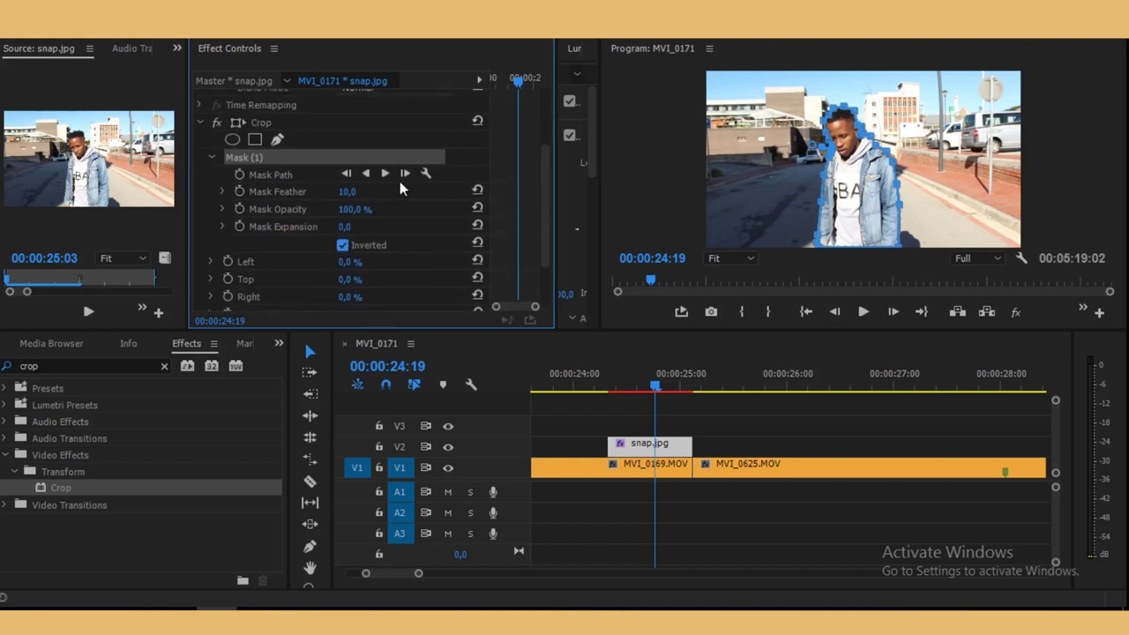
left_click(341, 266)
left_click_drag(340, 266, 664, 413)
Set Mask Feather to 21 and Mask Expansion to -8, then scrub to review the cutout
left_click(661, 469)
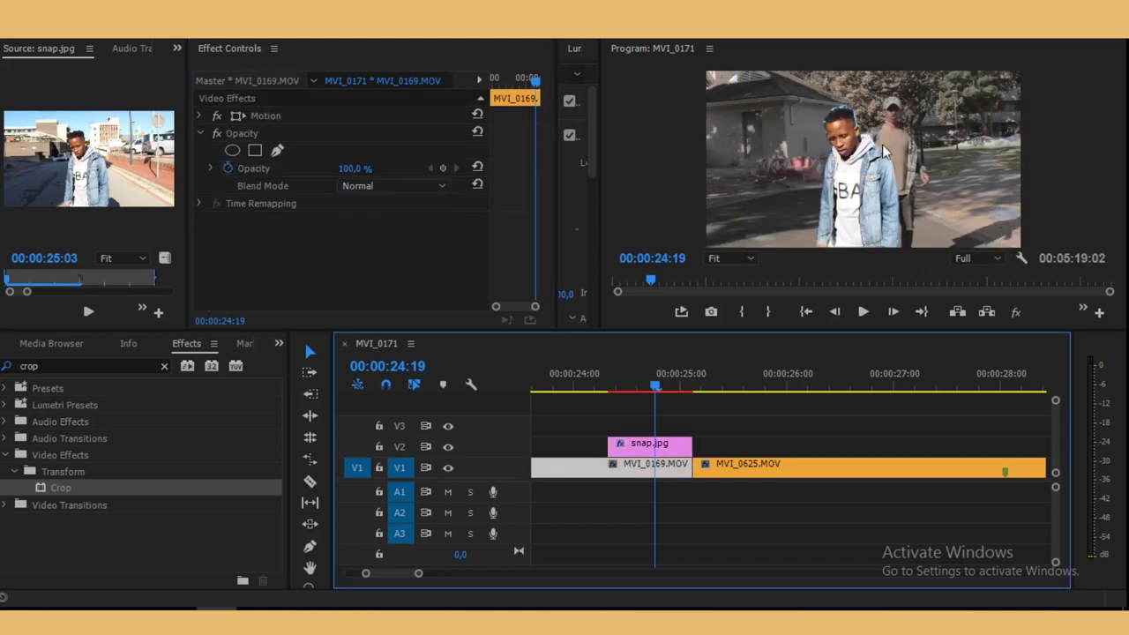
left_click(663, 446)
left_click_drag(547, 132, 545, 187)
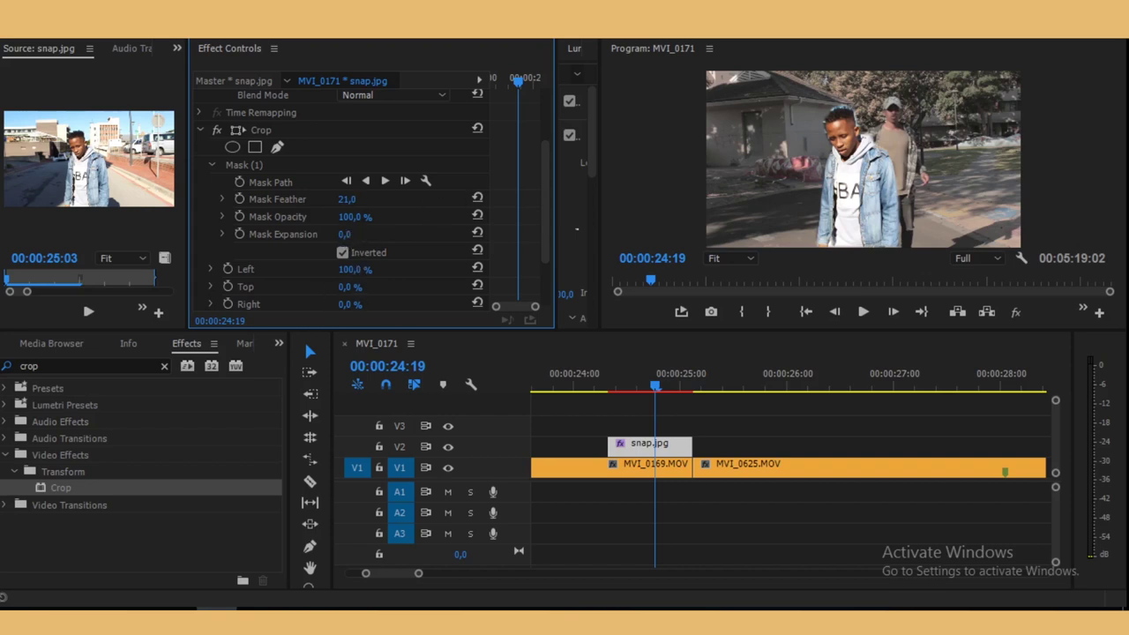
left_click_drag(344, 234, 334, 234)
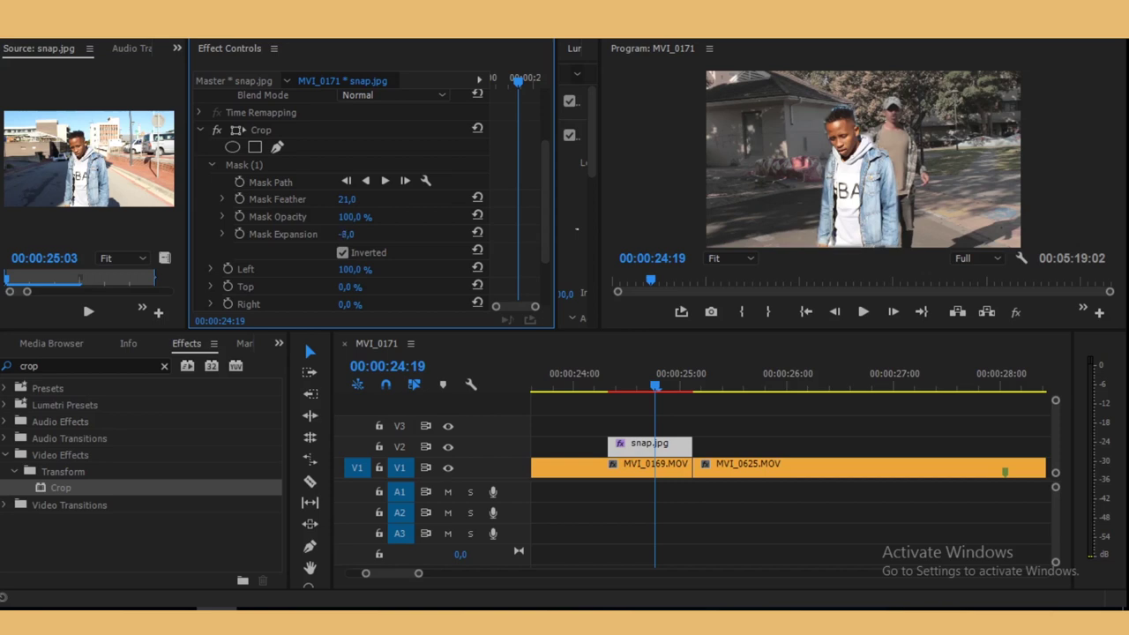
left_click_drag(346, 234, 350, 234)
left_click_drag(654, 387, 637, 441)
Select snap.jpg, widen Effect Controls, collapse Opacity and Crop, and expand Motion
left_click(652, 448)
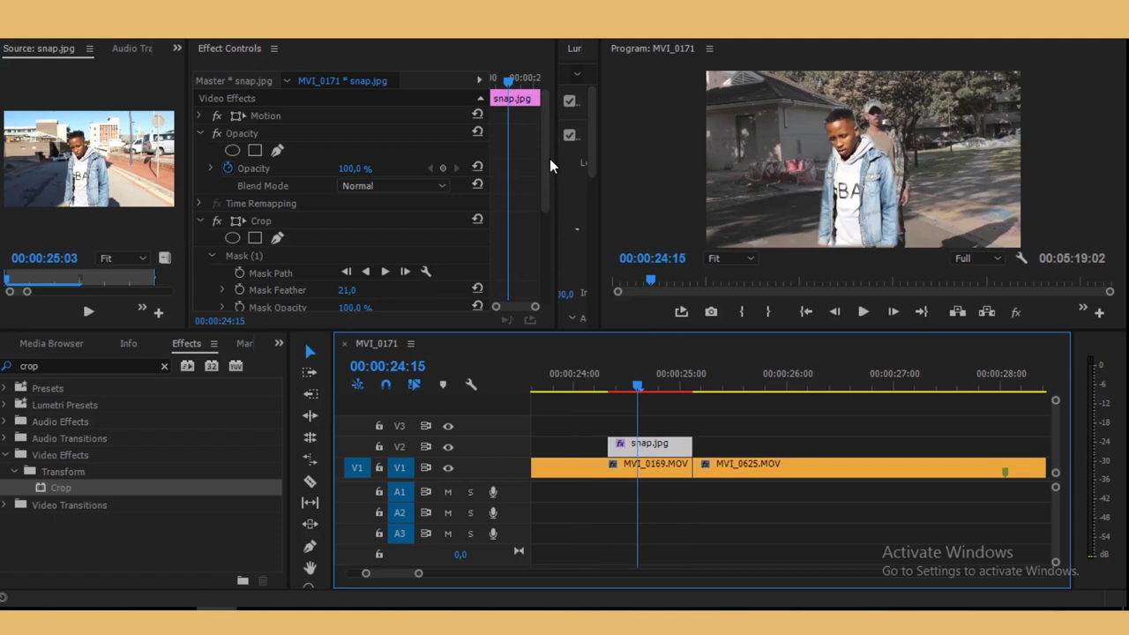
left_click_drag(558, 153, 733, 152)
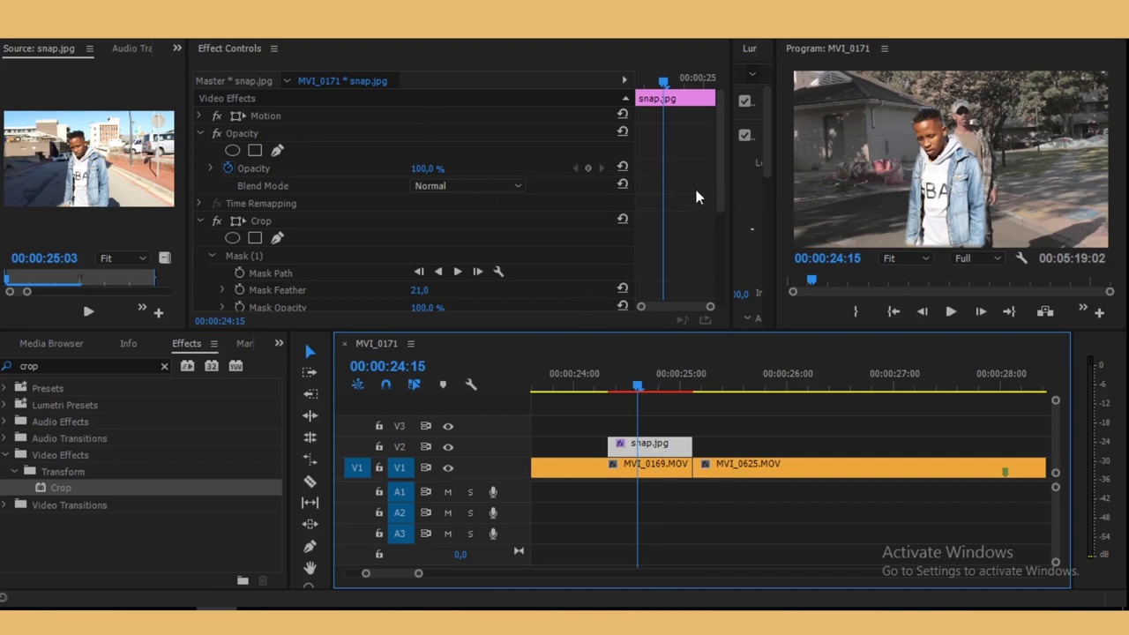
left_click(197, 132)
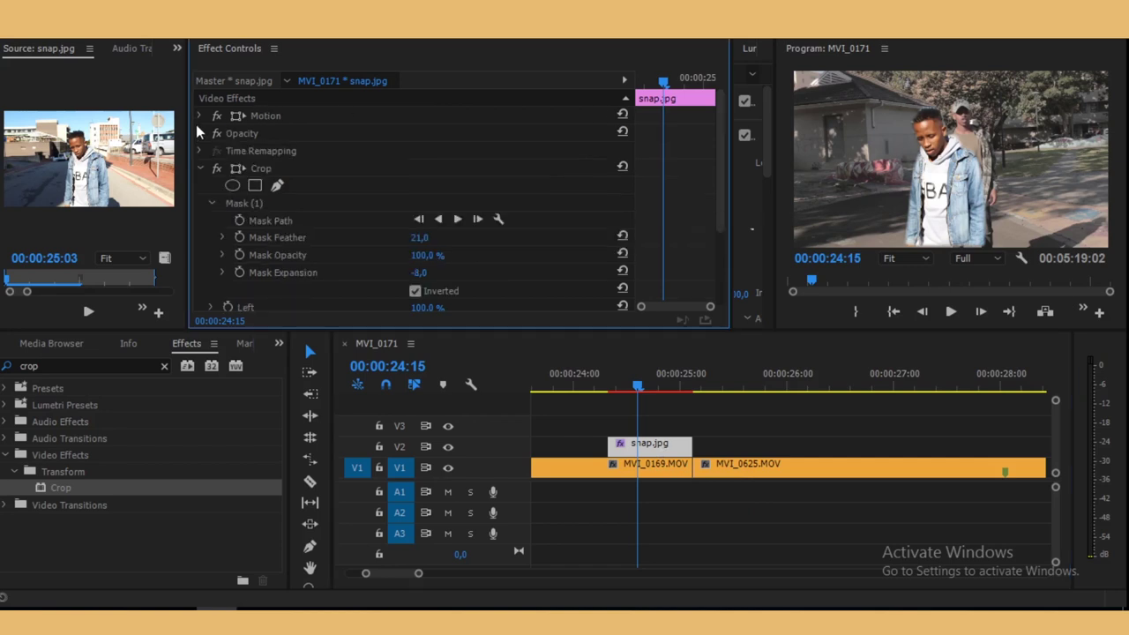
left_click(199, 168)
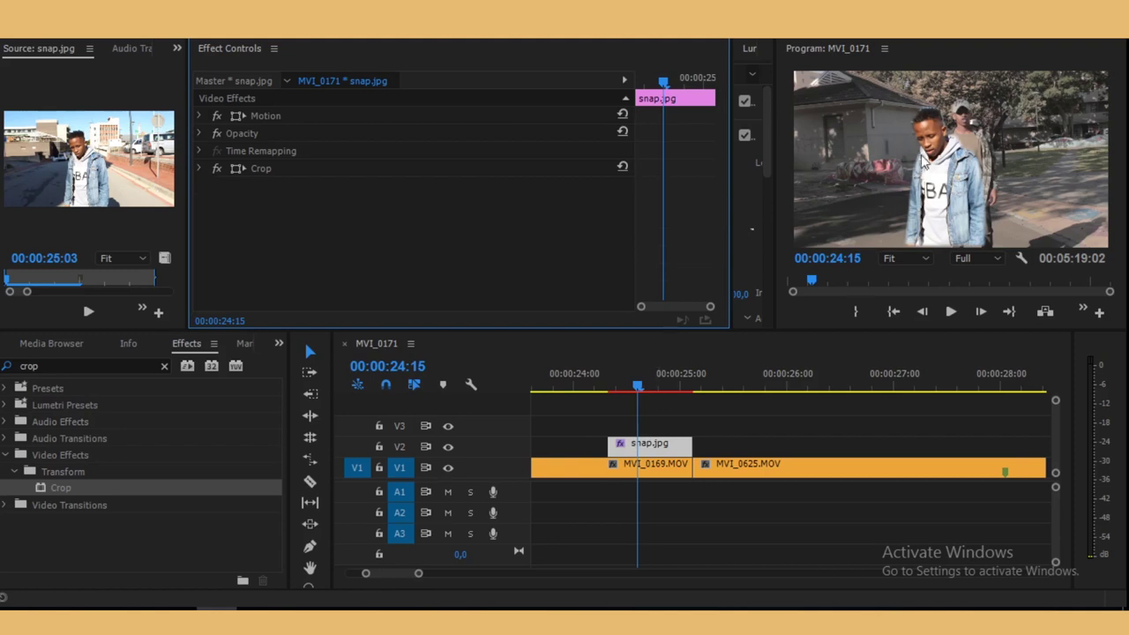
left_click(198, 114)
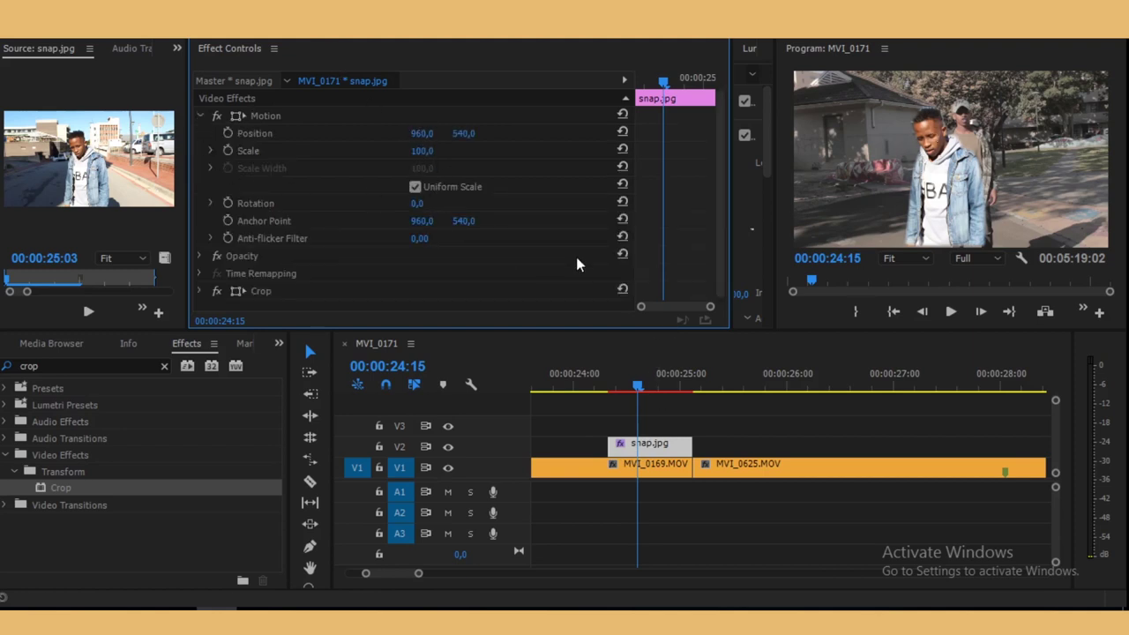
At snap.jpg's start, 00:00:24:08, set Position X to -217 and add a Position keyframe
left_click(638, 392)
left_click_drag(638, 391, 607, 399)
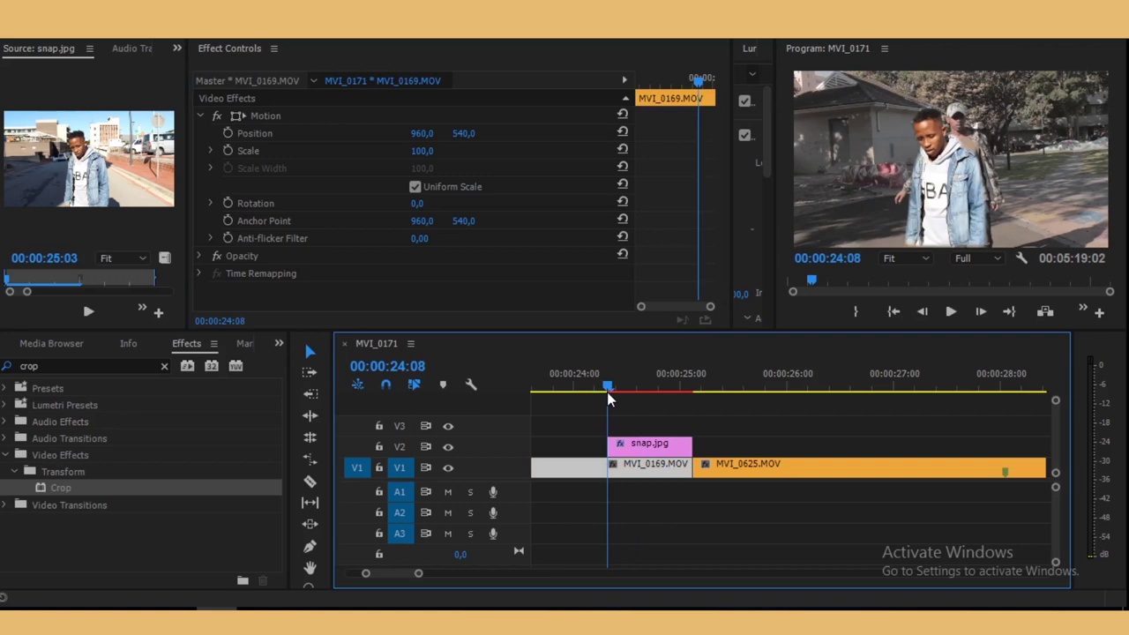
left_click(623, 452)
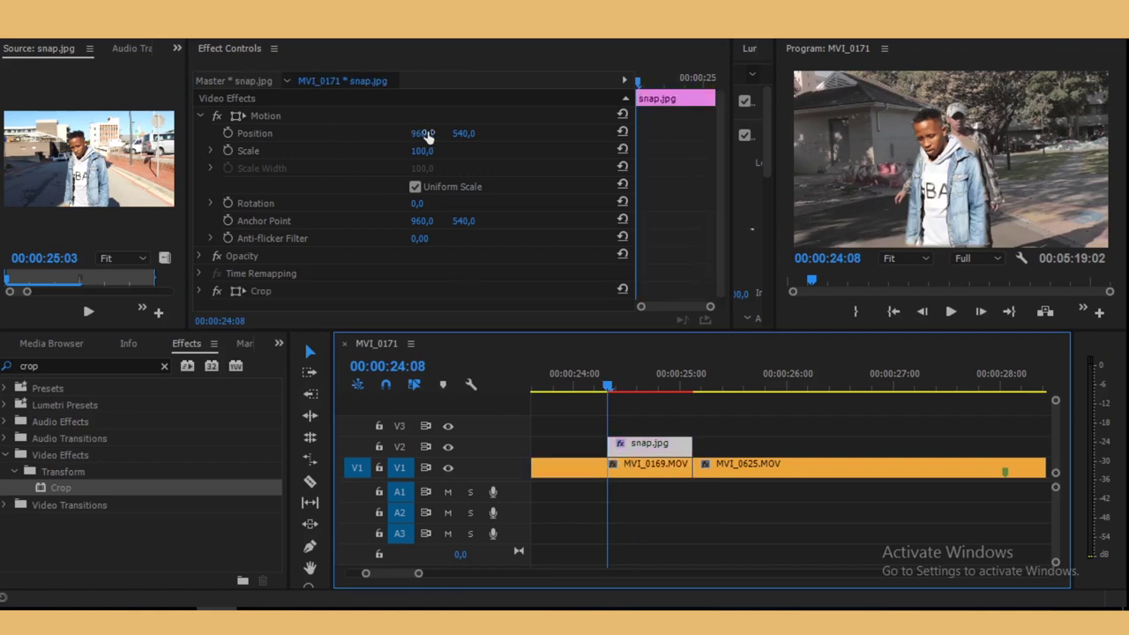
left_click_drag(423, 133, 18, 133)
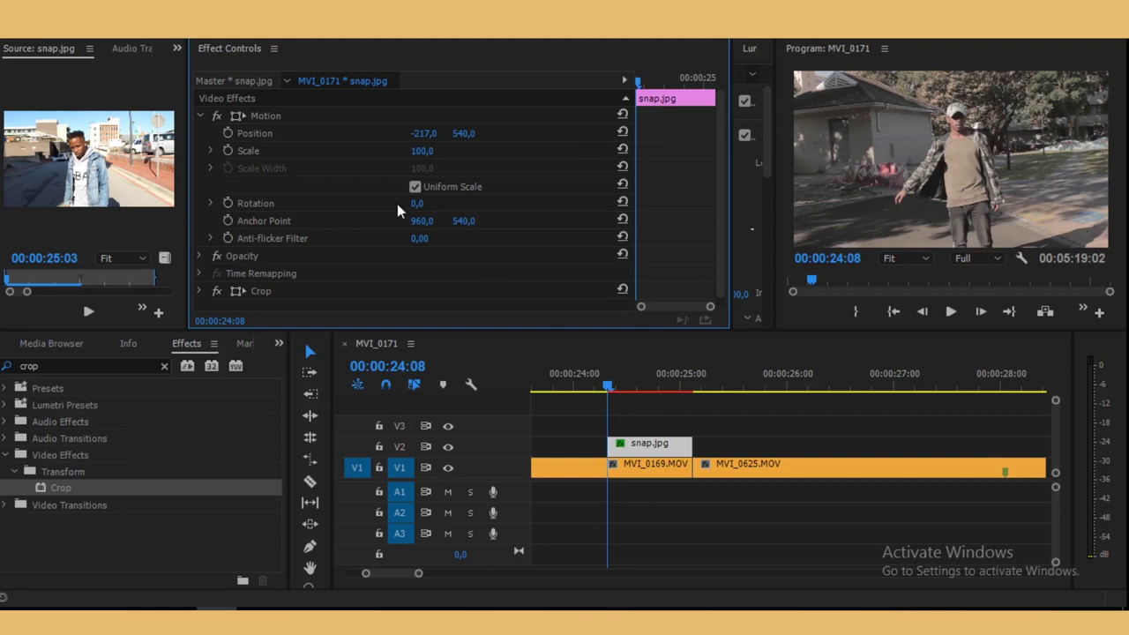
left_click(227, 133)
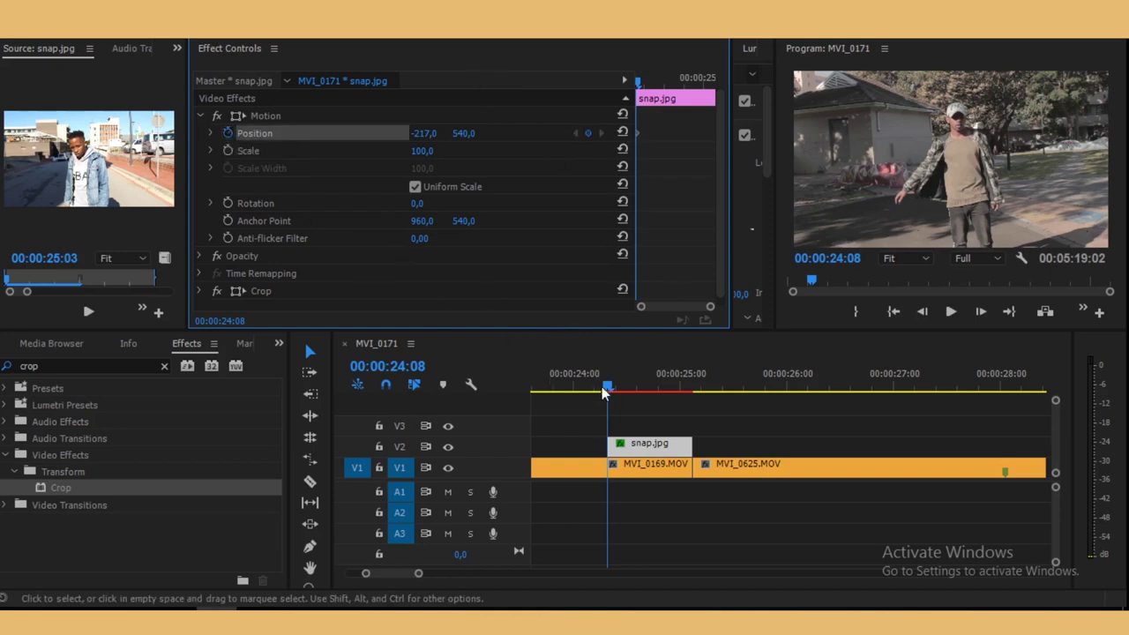
left_click_drag(607, 394, 688, 405)
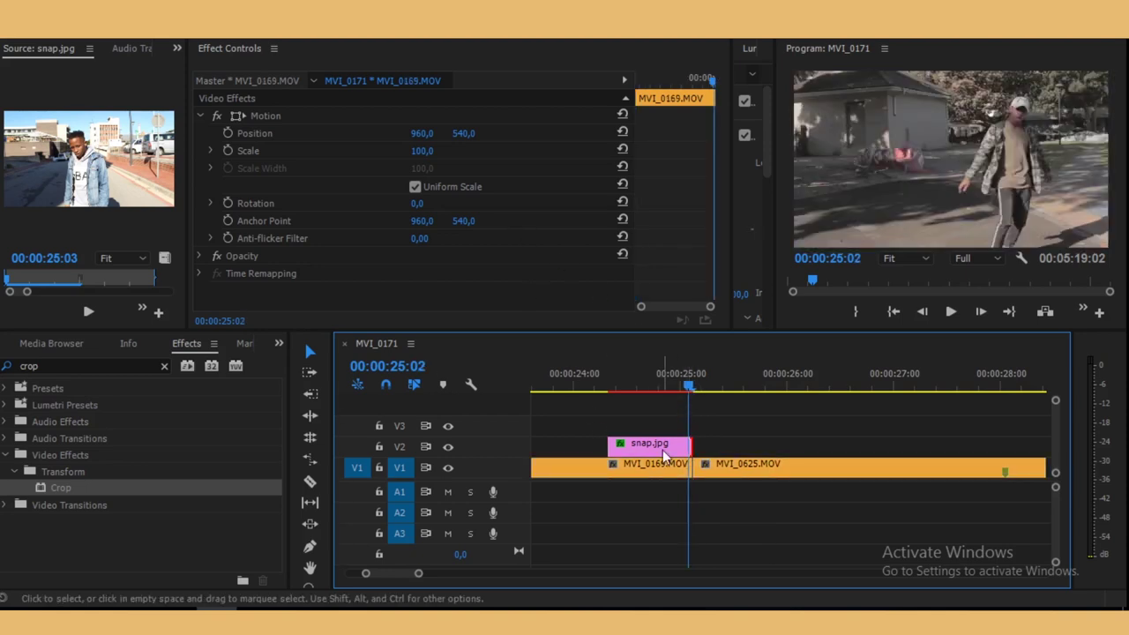
left_click(663, 450)
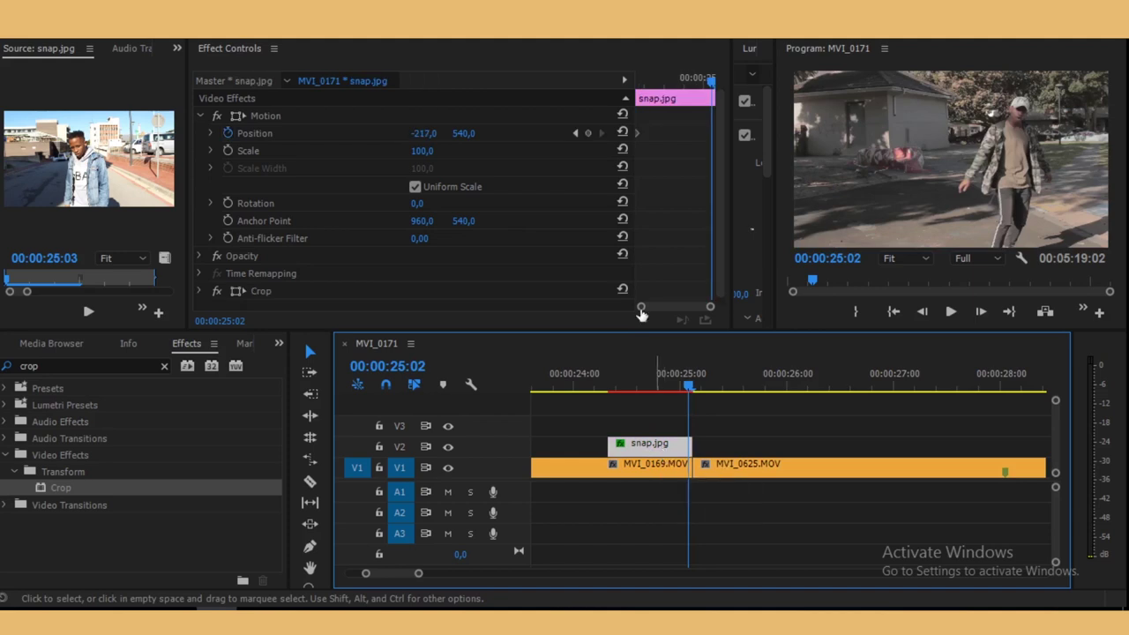
At 25:02 reset Position to centred 960, then ease out the first keyframe and ease in the second
left_click(622, 133)
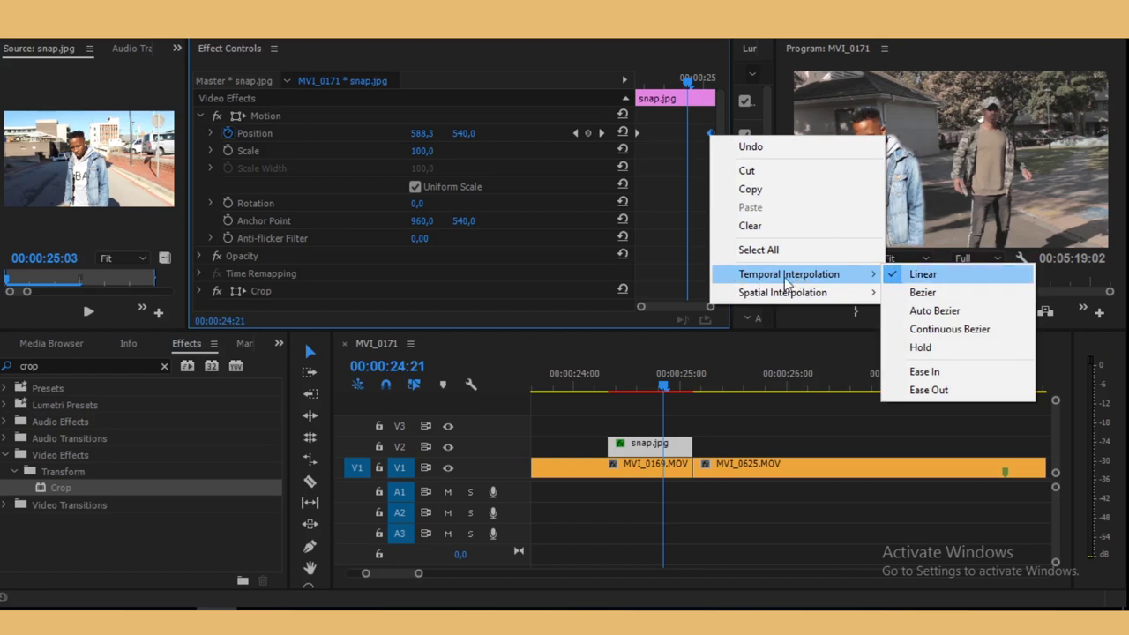
left_click(926, 390)
left_click_drag(657, 124, 623, 149)
right_click(637, 134)
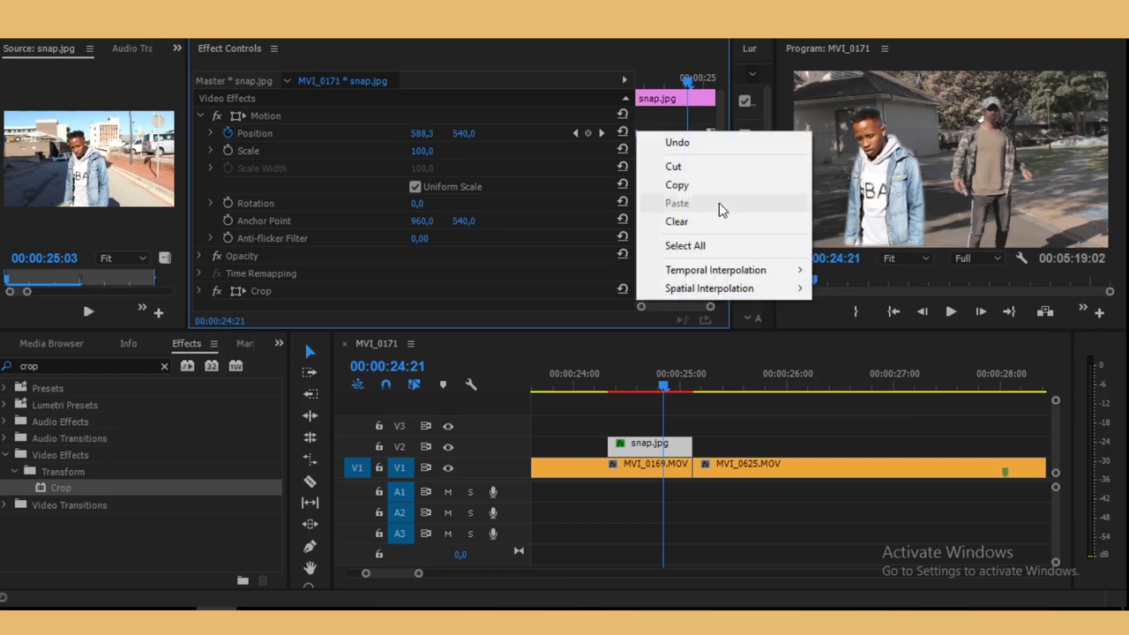
mouse_move(714, 272)
left_click(847, 370)
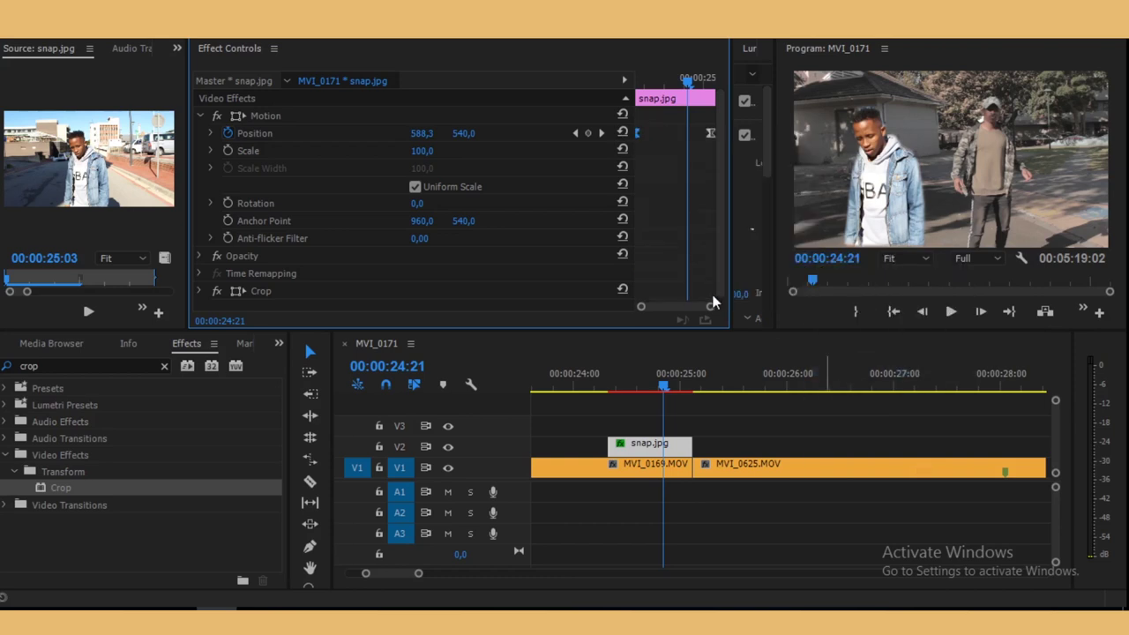
left_click_drag(668, 385, 591, 403)
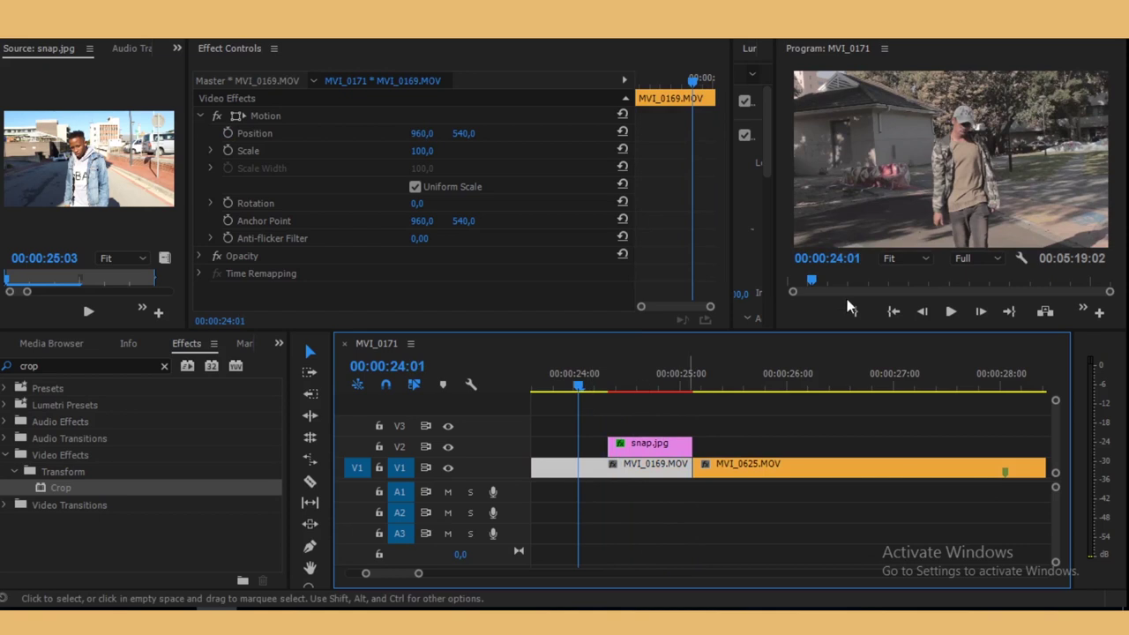
left_click(946, 316)
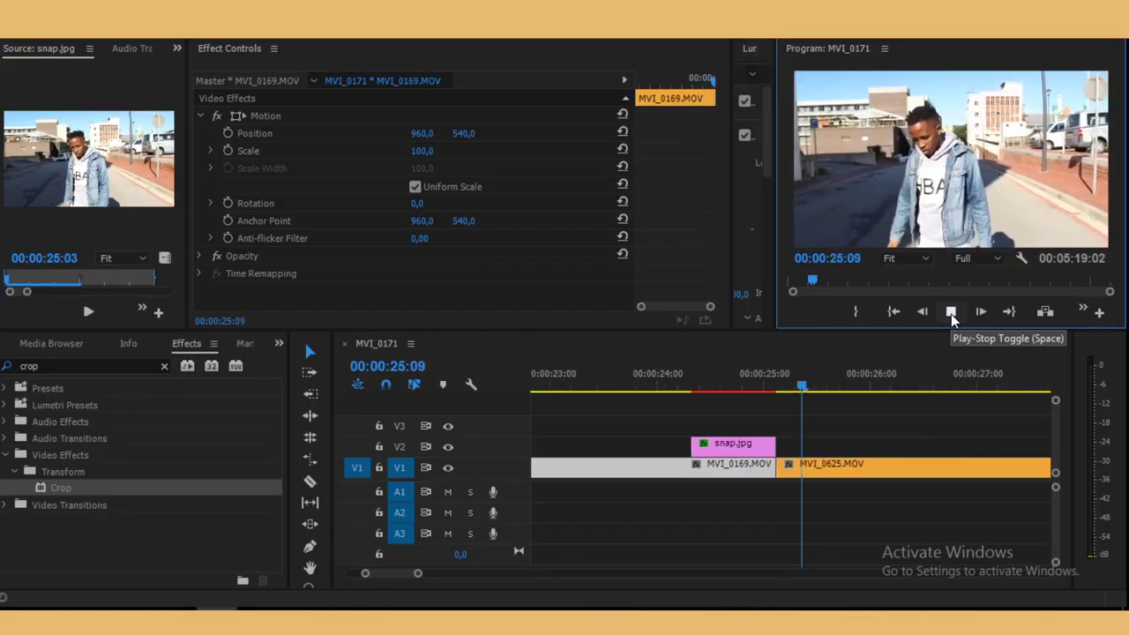
left_click(950, 314)
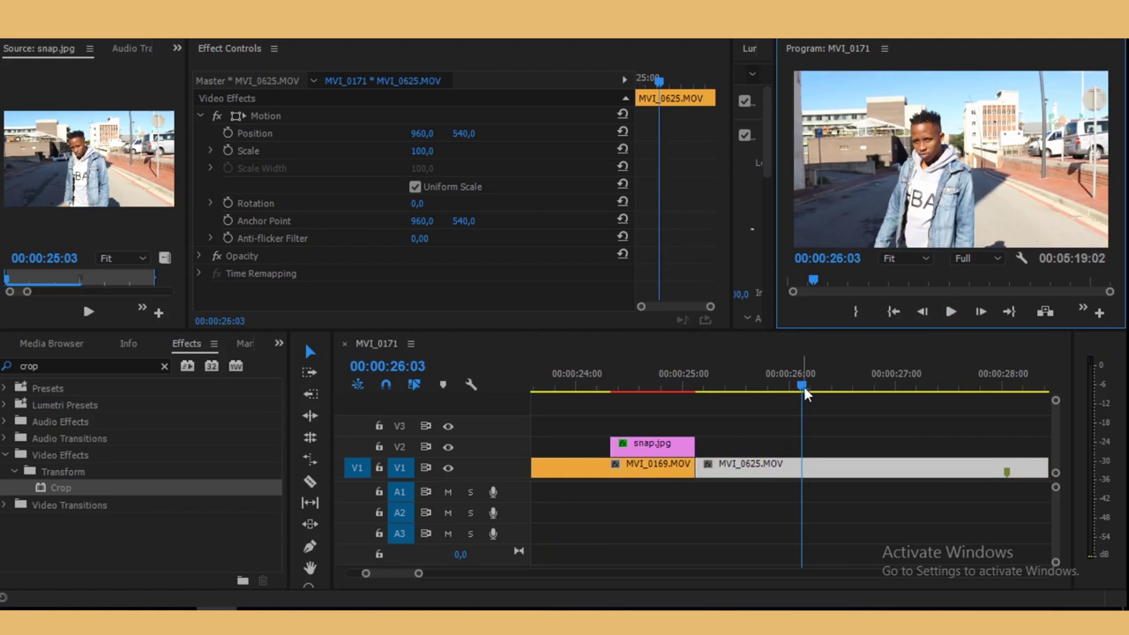
left_click_drag(782, 388, 541, 403)
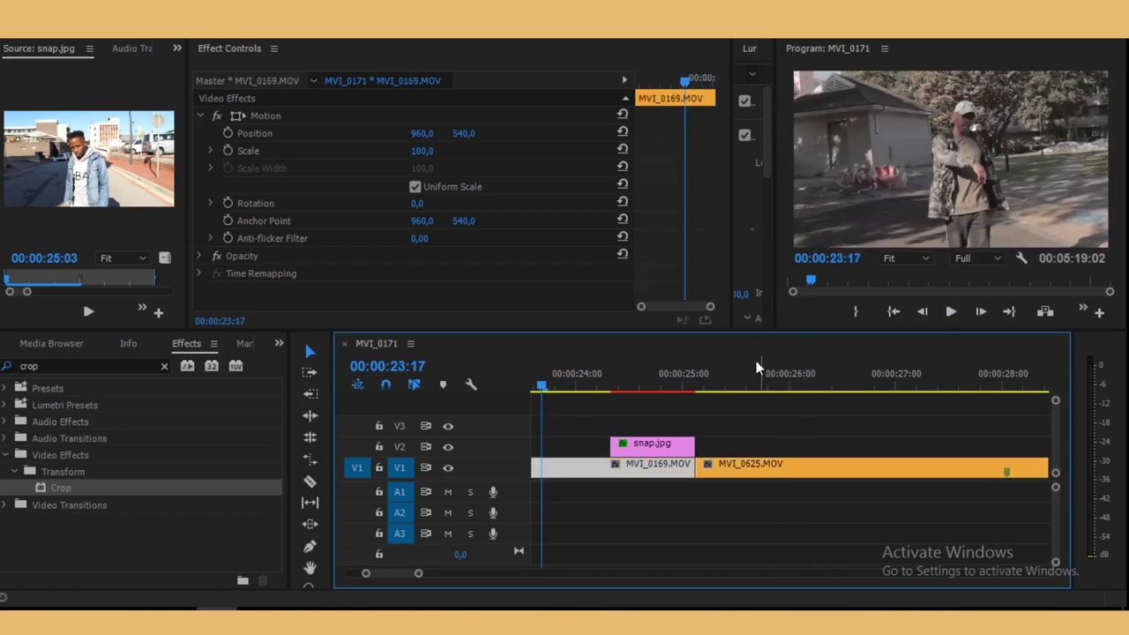
left_click(952, 315)
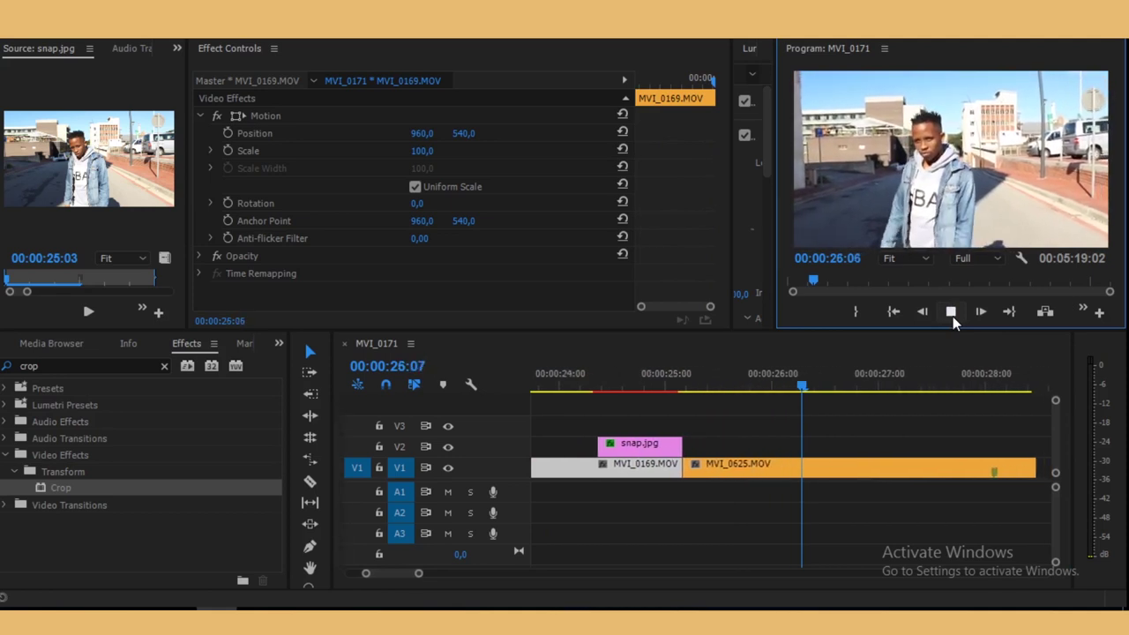
left_click(952, 314)
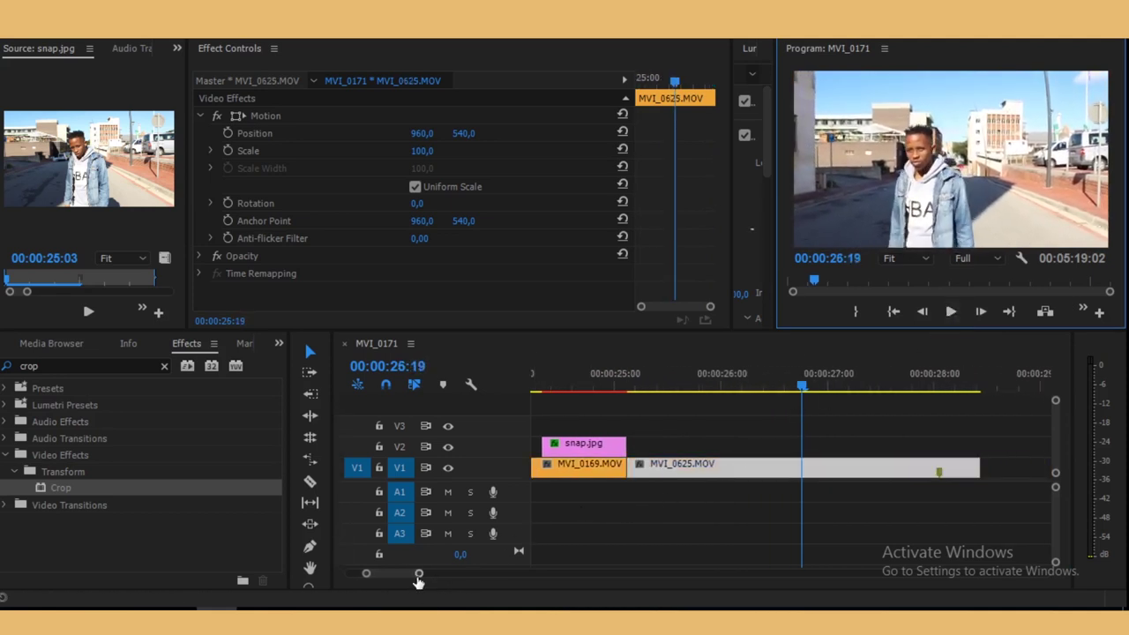
left_click_drag(419, 575, 450, 585)
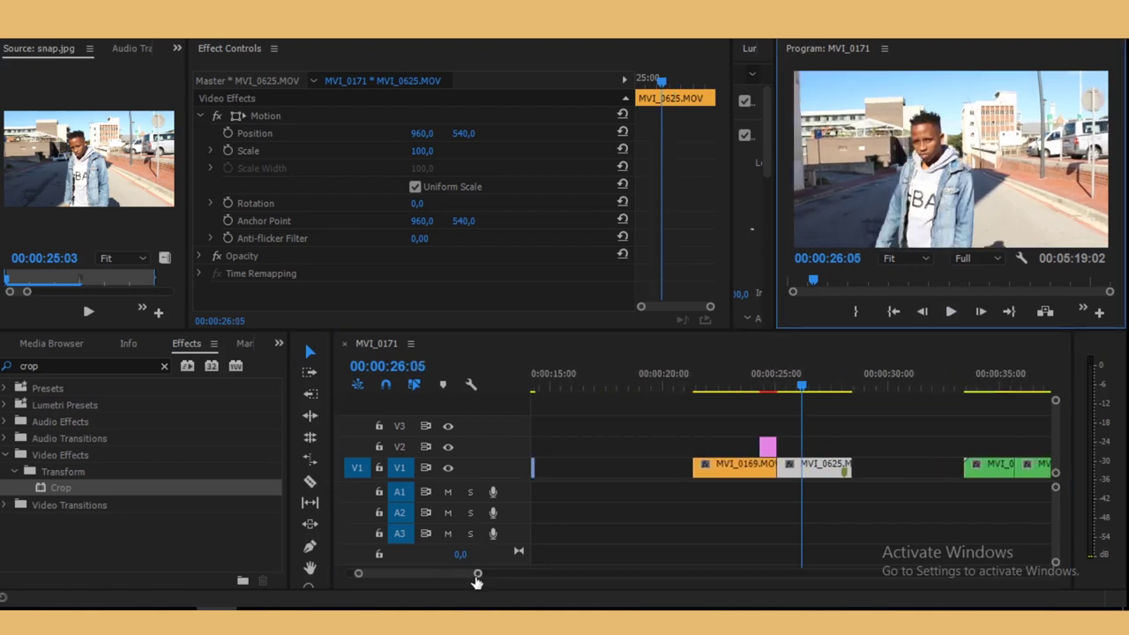
Zoom the timeline out, move to about 33 s, and zoom in on the MVI_0159/MVI_0859 cut
left_click_drag(477, 578, 452, 574)
left_click(792, 388)
mouse_move(796, 397)
left_mouse_down()
mouse_move(851, 406)
mouse_move(811, 406)
left_mouse_up()
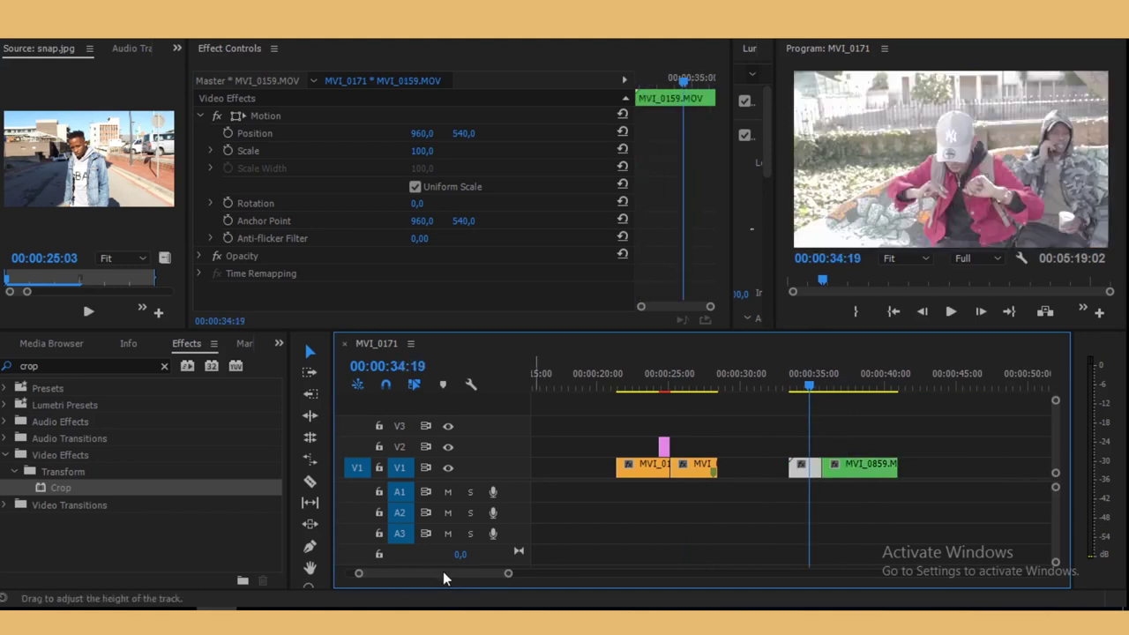
left_click_drag(503, 575, 439, 574)
left_click_drag(672, 397, 639, 403)
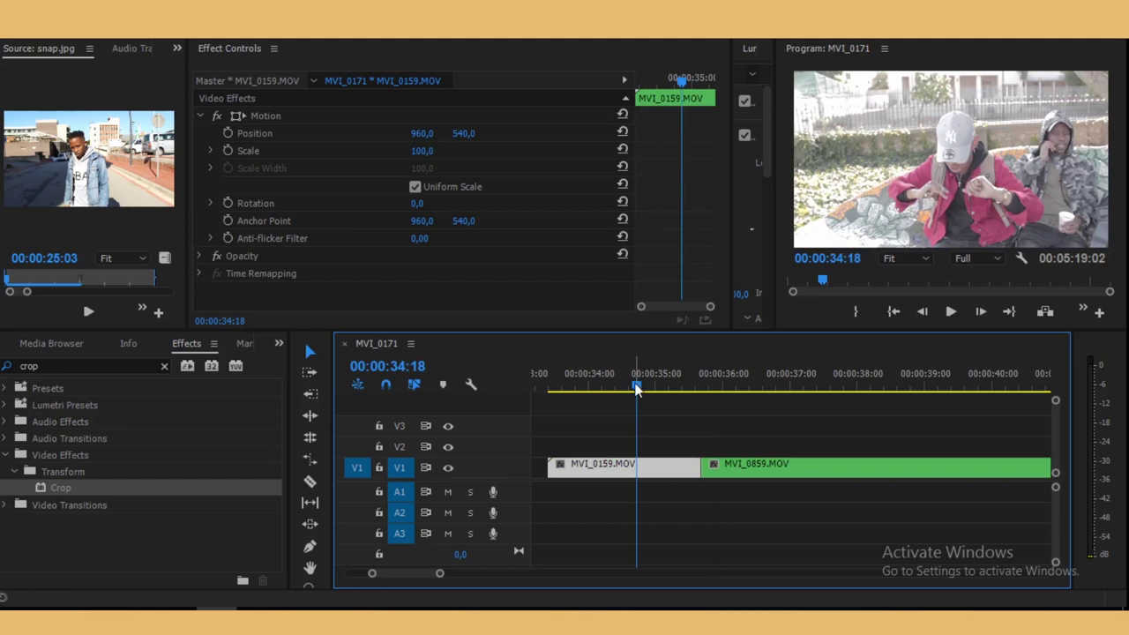
Scrub back and forth across the MVI_0159/MVI_0859 edit and park the playhead at 00:00:35:11
left_click_drag(637, 388, 640, 441)
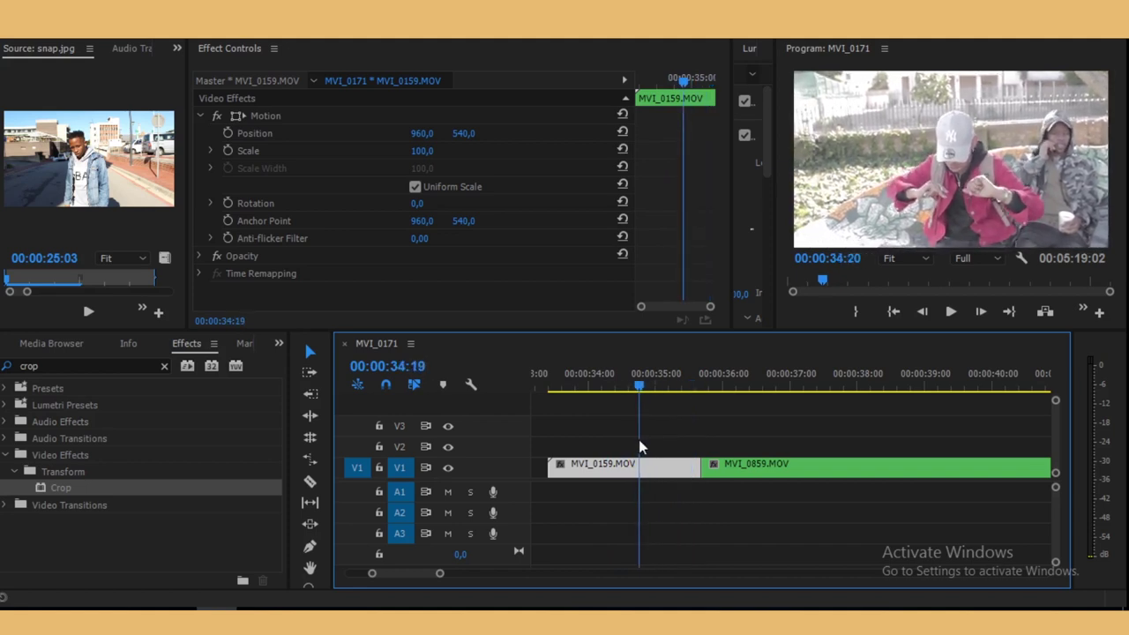
left_click(646, 385)
left_click_drag(648, 384, 782, 404)
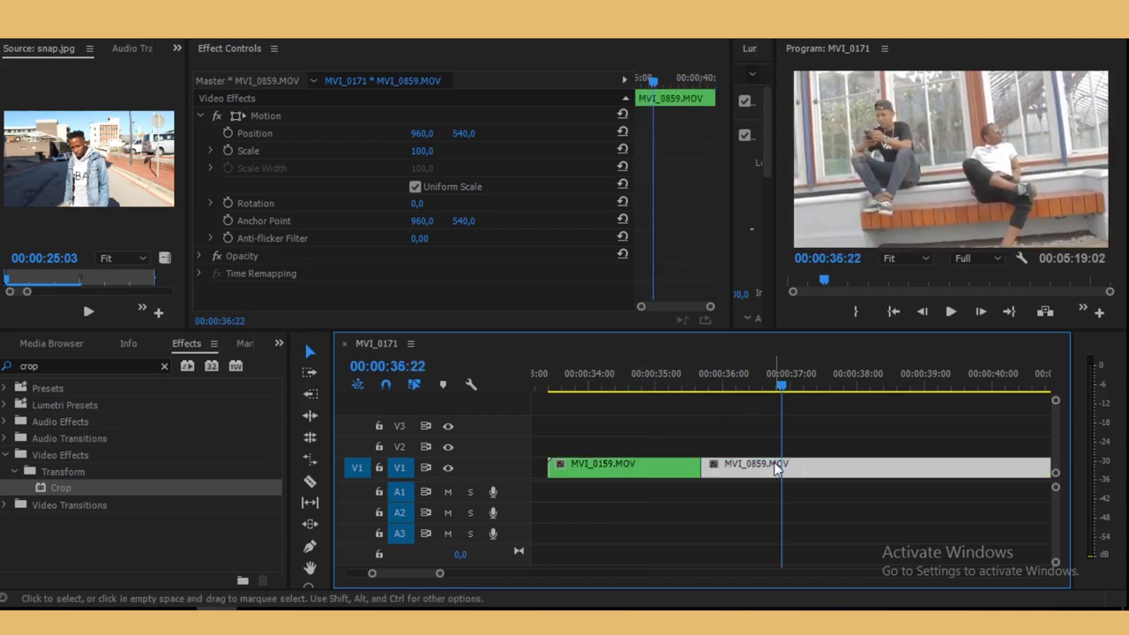
left_click_drag(782, 385, 770, 425)
left_click(655, 472)
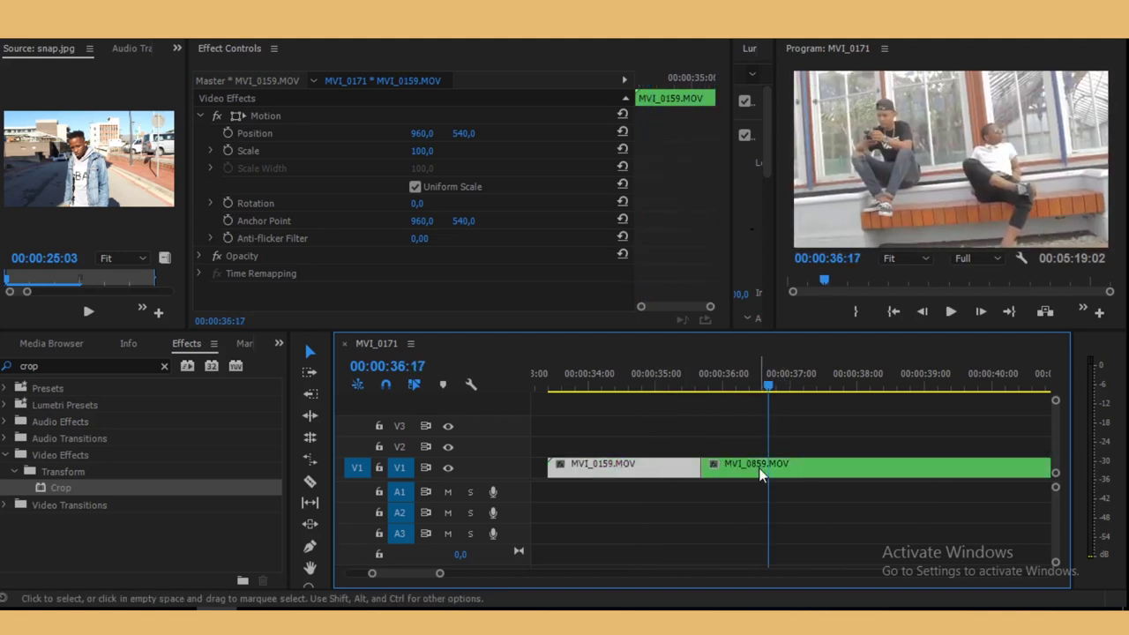
left_click_drag(769, 389, 669, 410)
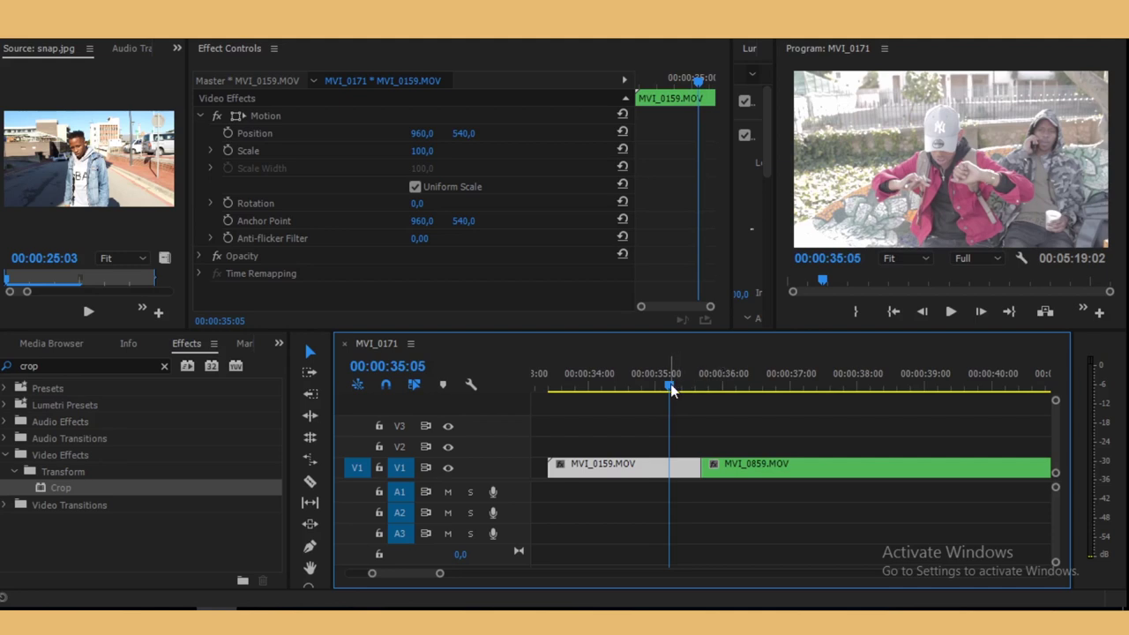
left_click_drag(670, 389, 650, 415)
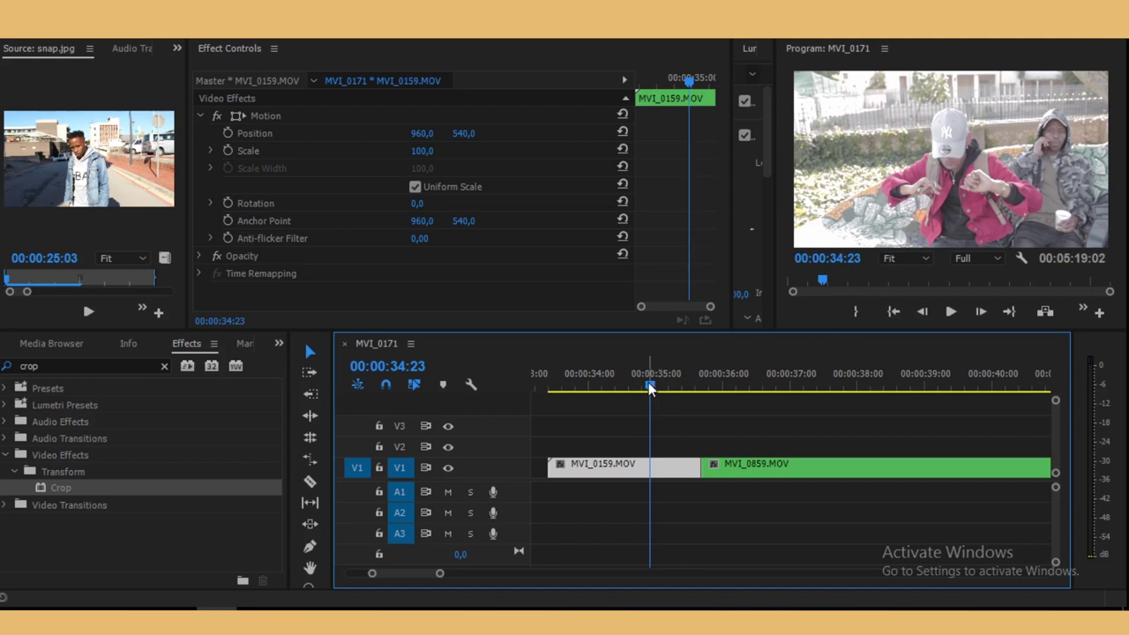
left_click_drag(649, 388, 684, 409)
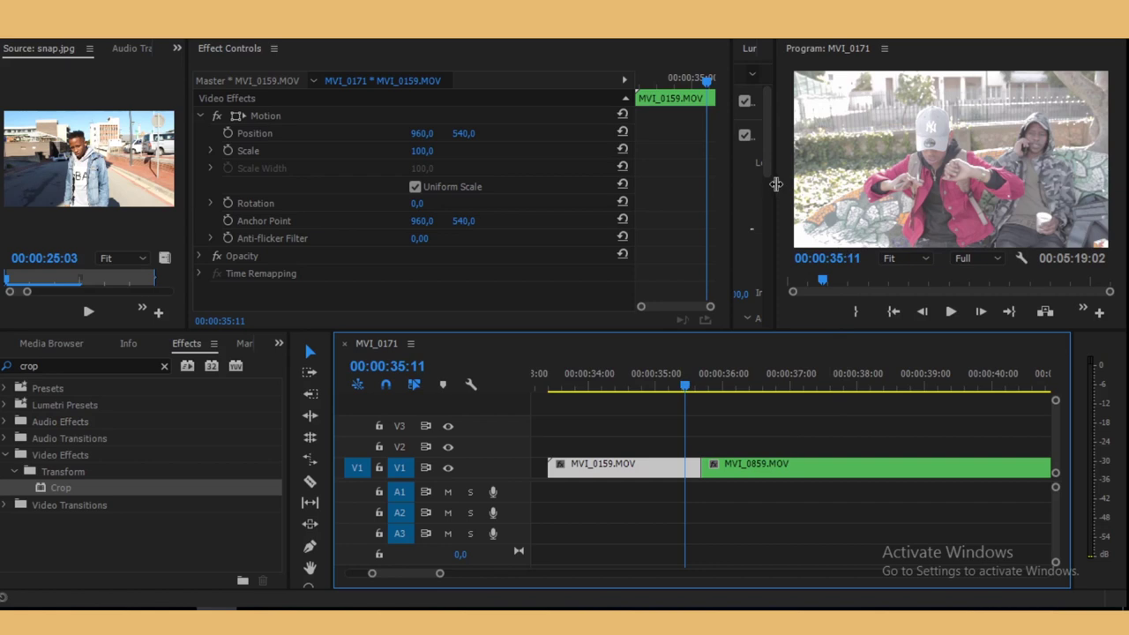
Export the 00:00:35:11 frame as 'snap' into the project and show it in the Project panel
left_click_drag(776, 183, 509, 178)
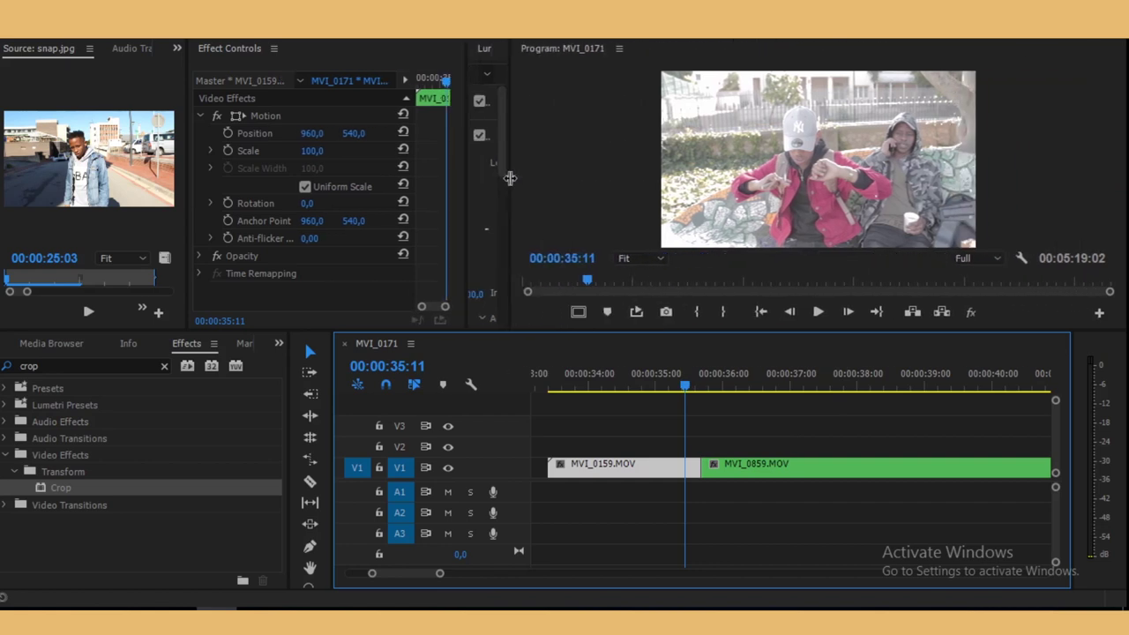
left_click(666, 312)
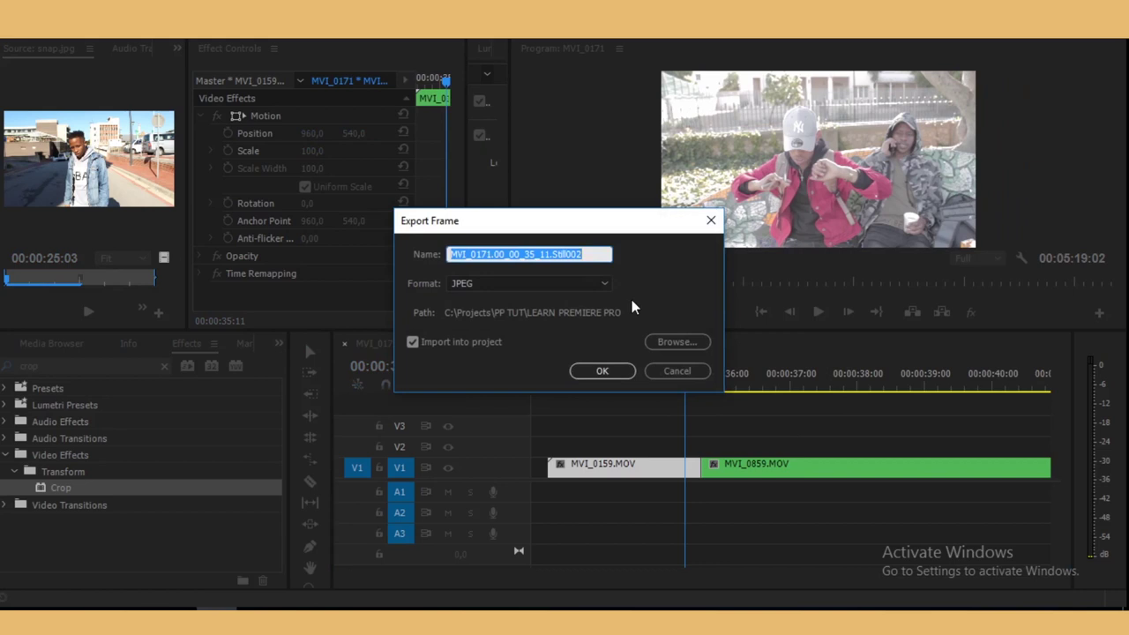
type("snap2")
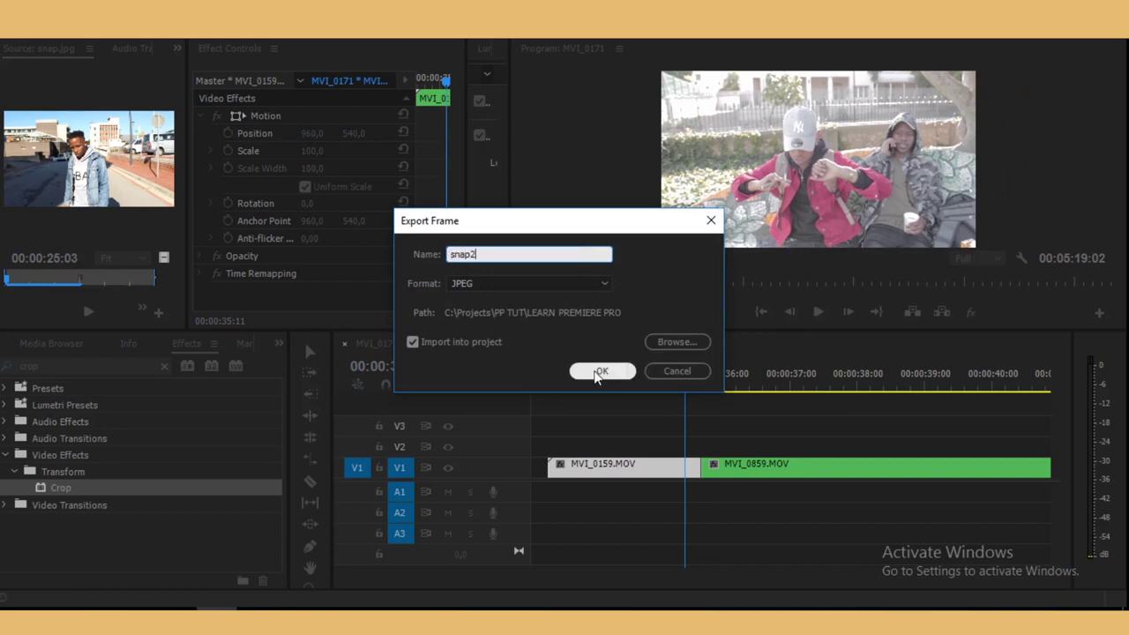
left_click(601, 370)
left_click(279, 344)
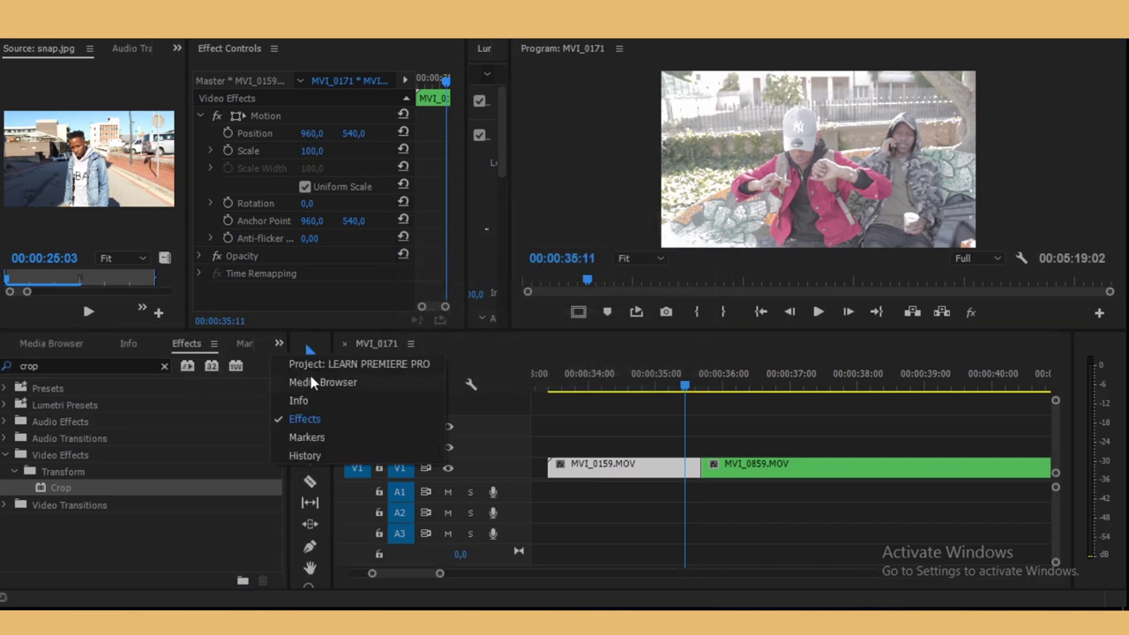
left_click(314, 365)
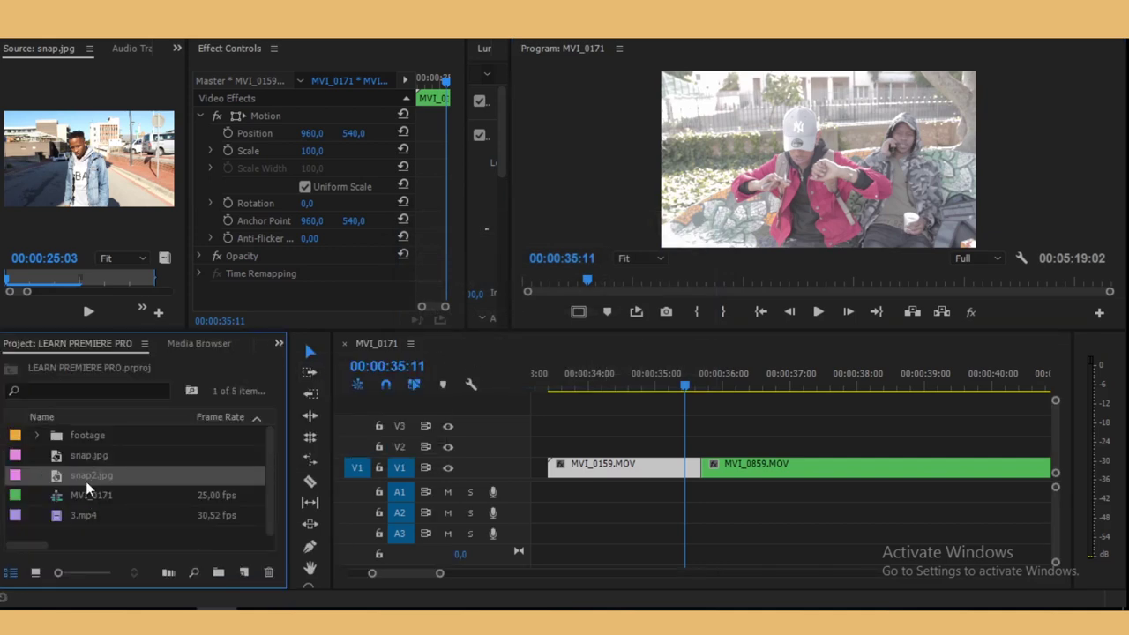
Place snap2.jpg on V2 over the MVI_0159/MVI_0859 cut and lengthen it
double_click(53, 477)
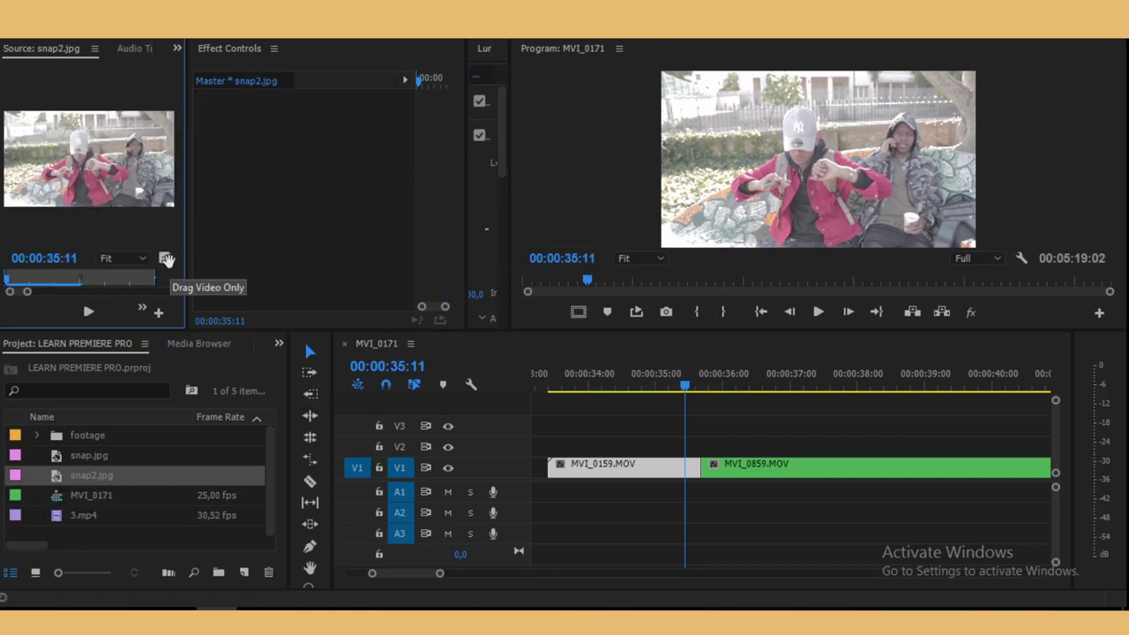
left_click_drag(596, 384, 693, 453)
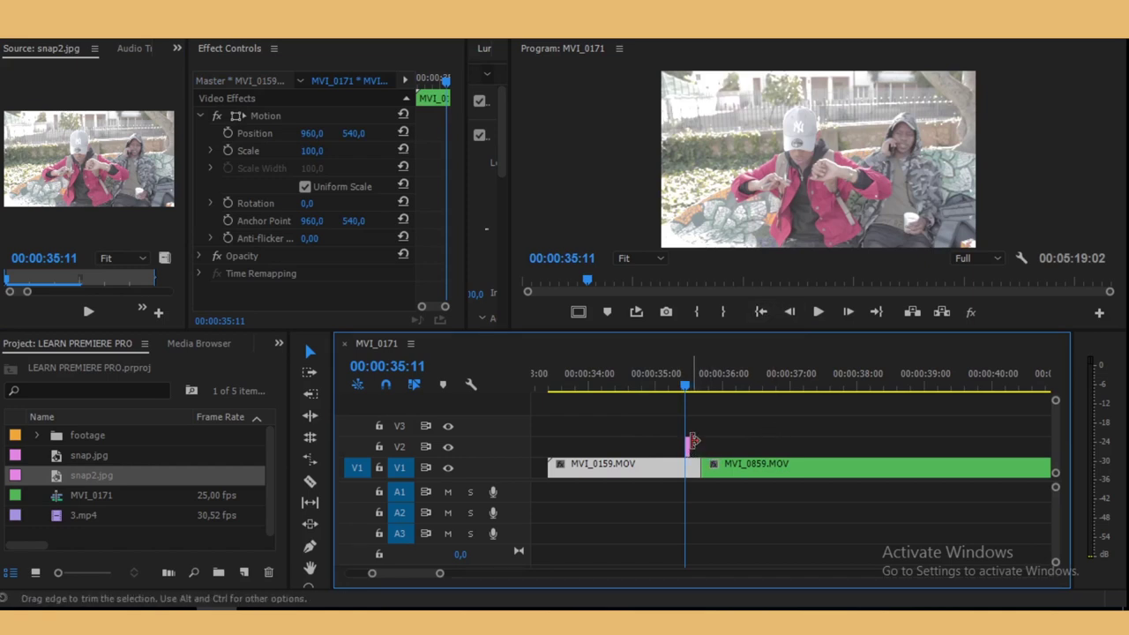
left_click_drag(690, 447, 915, 443)
left_click_drag(686, 388, 684, 456)
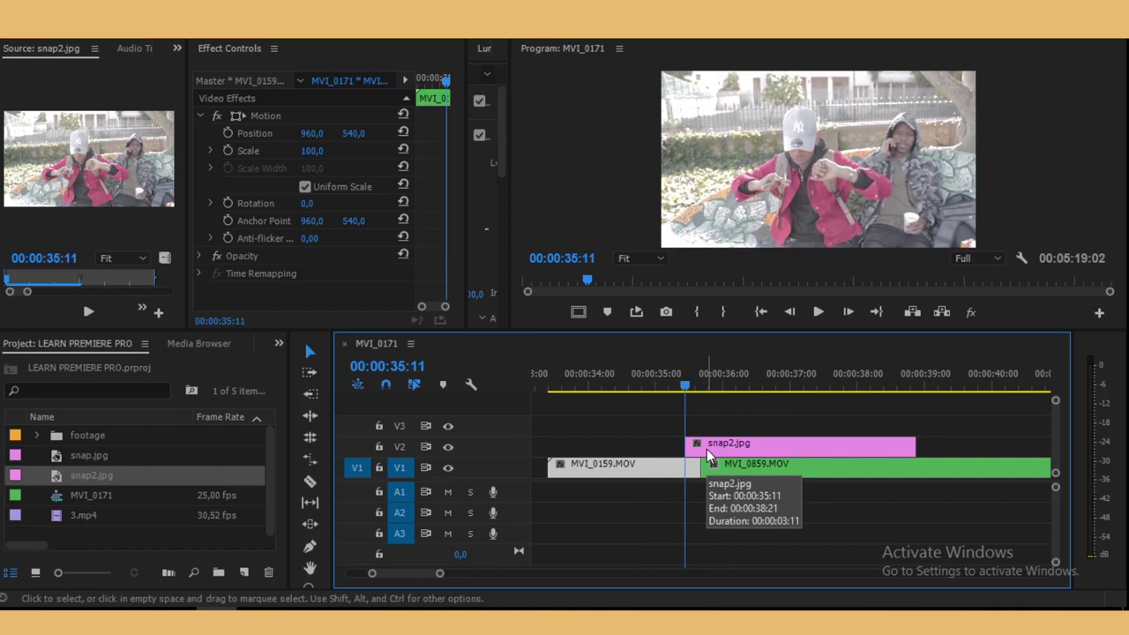
Play past the cut and trim snap2.jpg's end back to the playhead, around 00:00:36:06
key("shift+l")
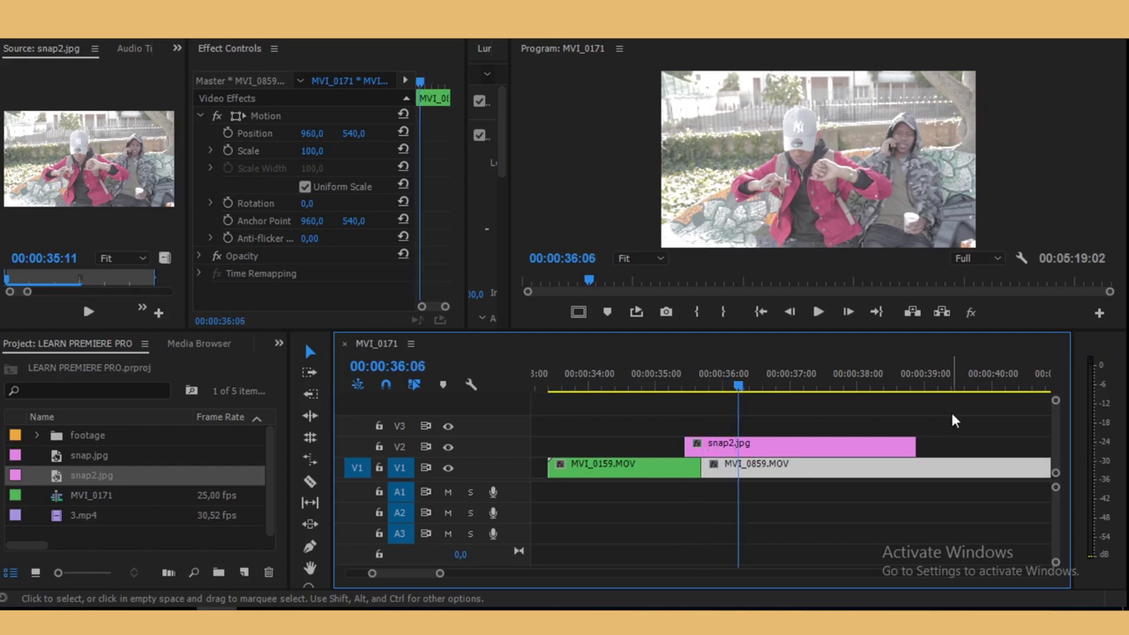
left_click_drag(914, 446, 738, 448)
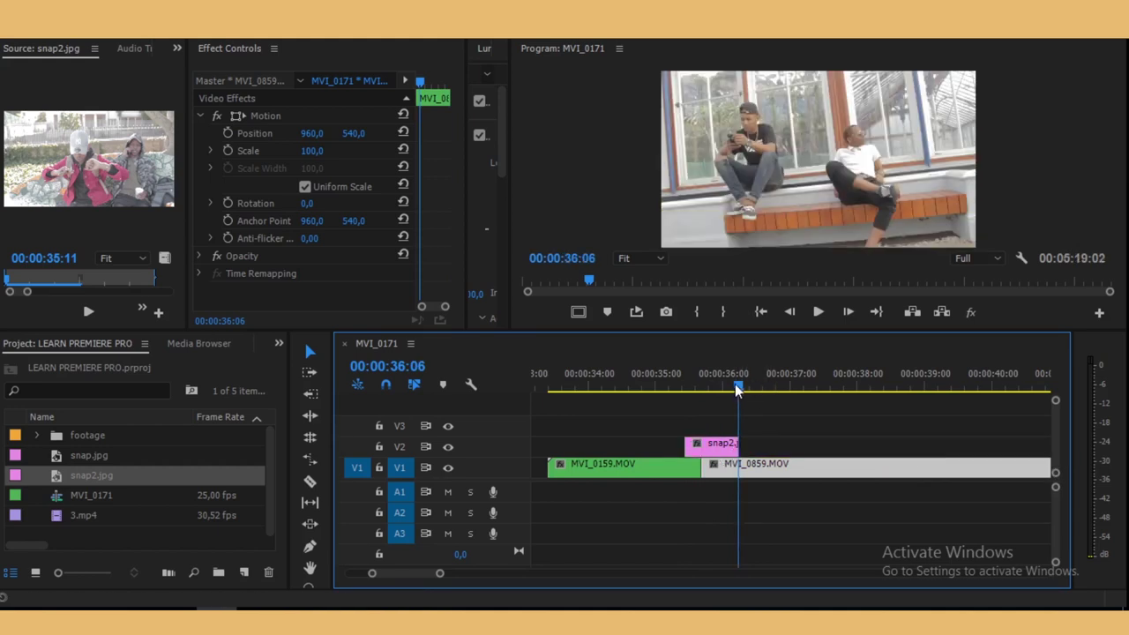
left_click_drag(738, 390, 709, 428)
Apply the Crop effect from the Effects panel to snap2.jpg on V2 and add an ellipse mask
left_click(709, 443)
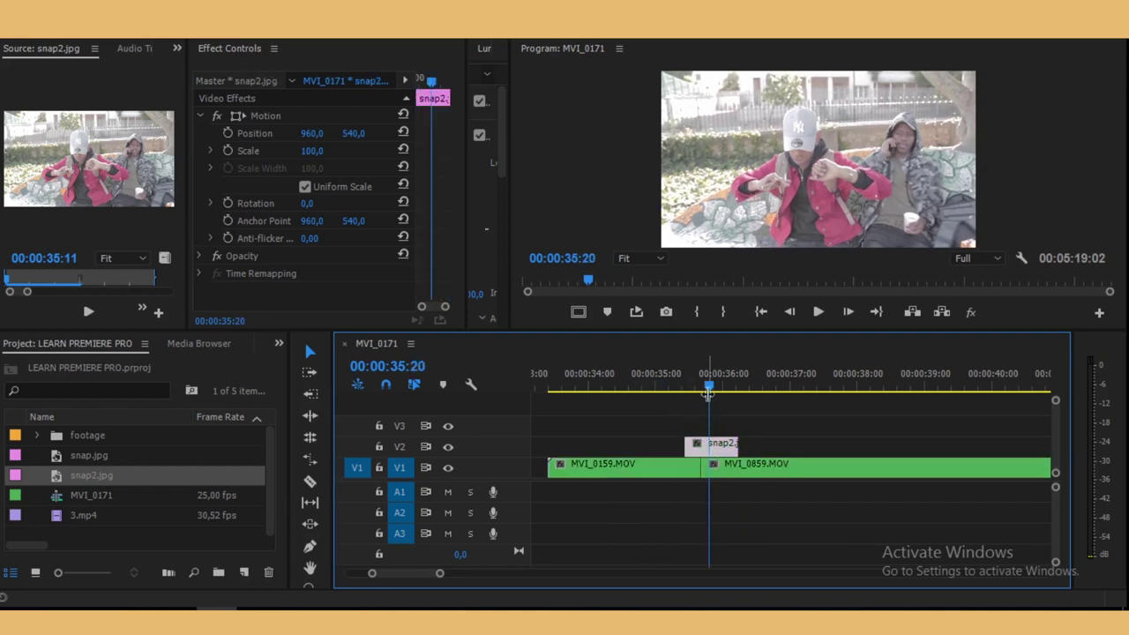
left_click(279, 344)
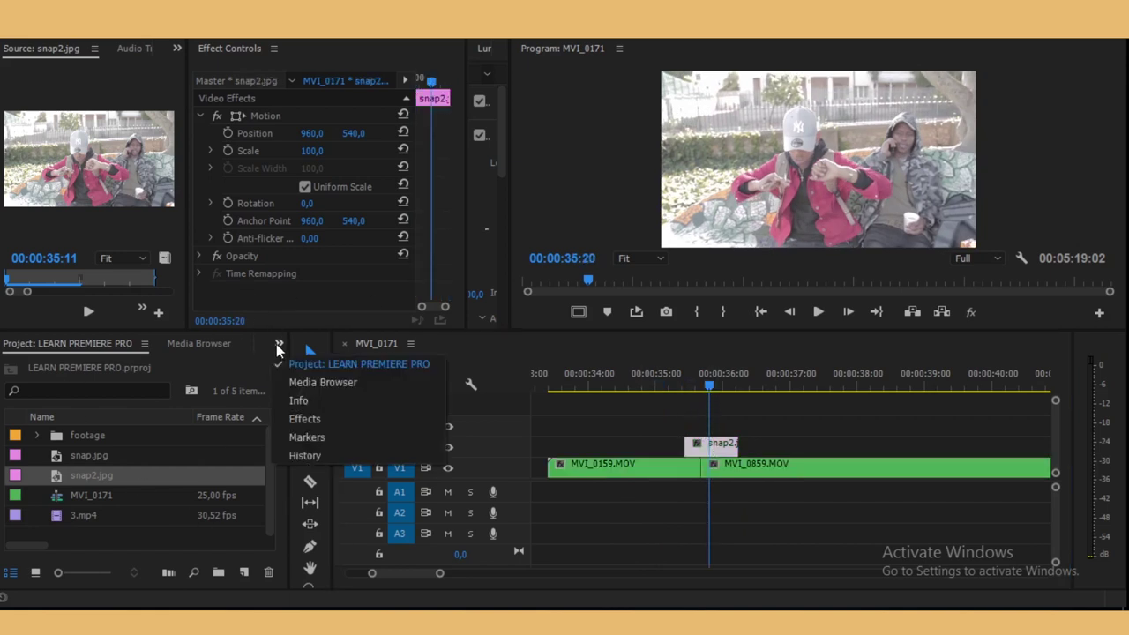
left_click(302, 423)
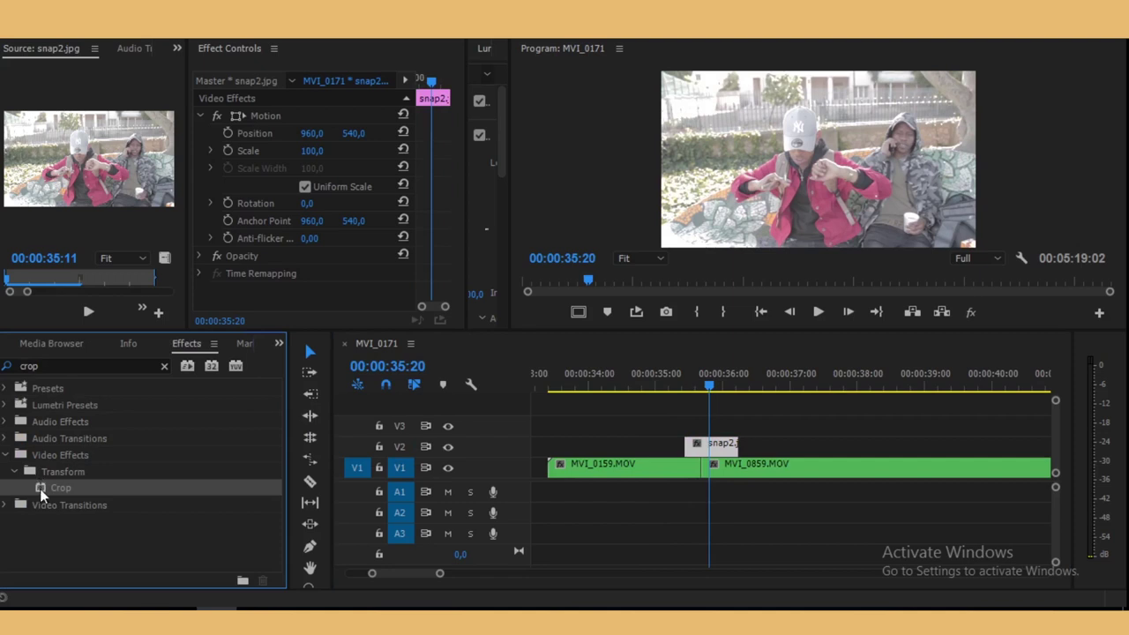
left_click_drag(40, 488, 706, 451)
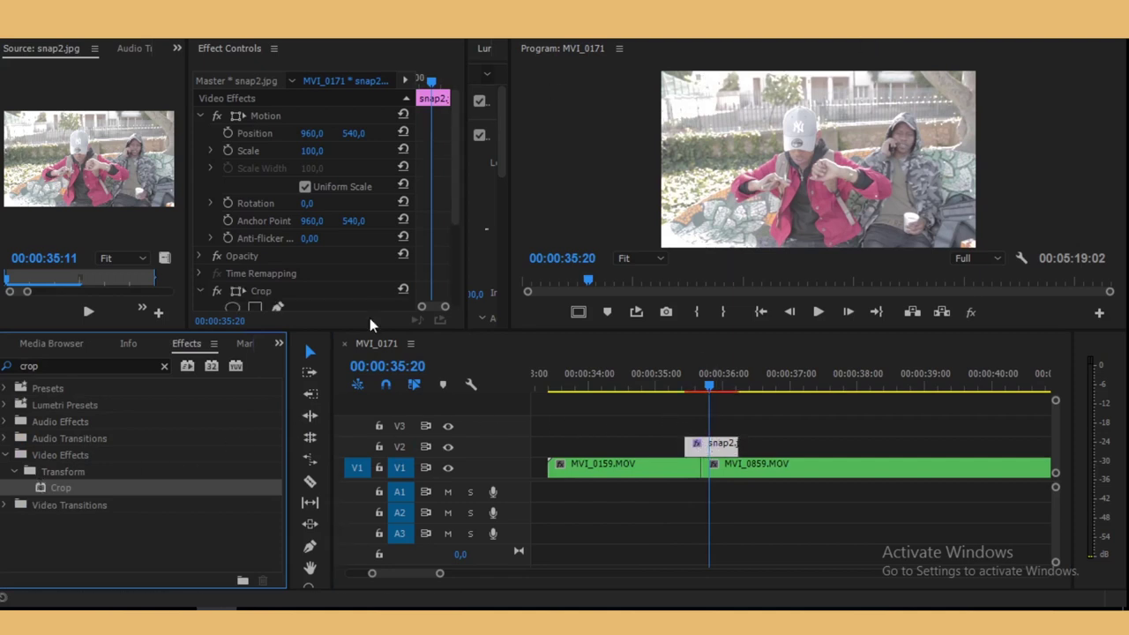
left_click_drag(455, 146, 452, 245)
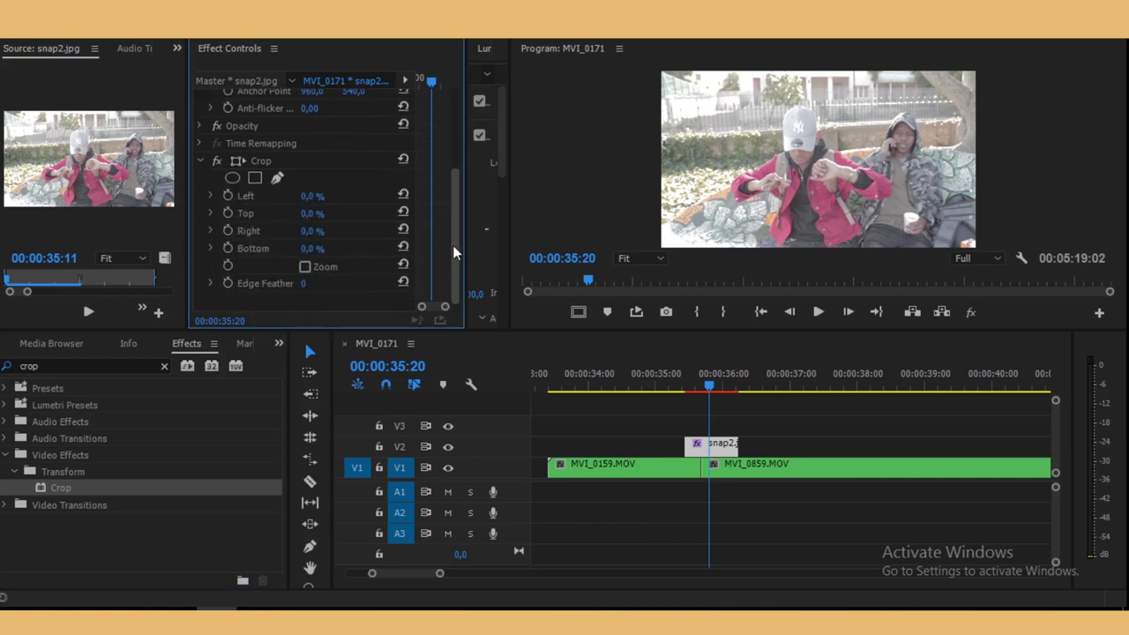
left_click(232, 178)
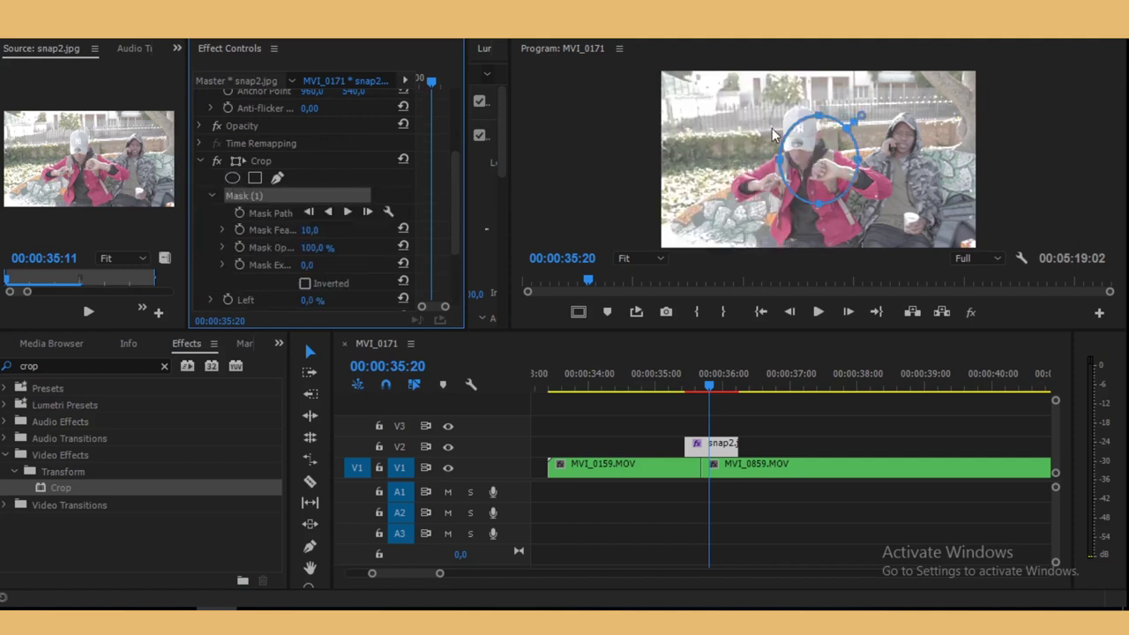
Maximize the Program monitor and shrink the ellipse mask to a small oval over the cap's lower half
key("grave")
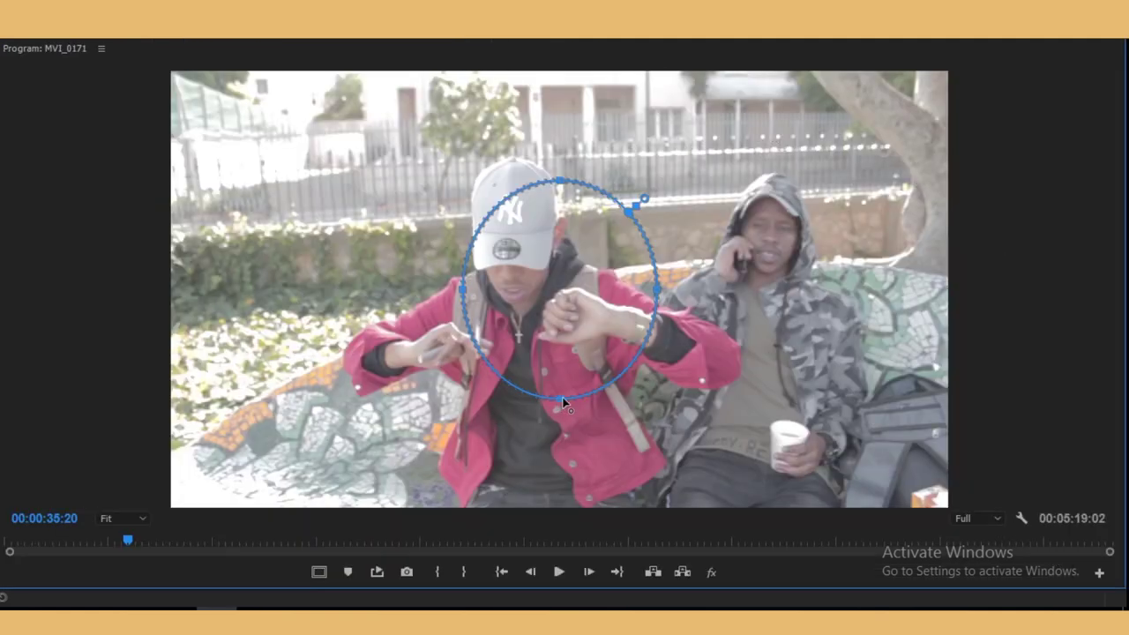
left_click_drag(562, 399, 509, 278)
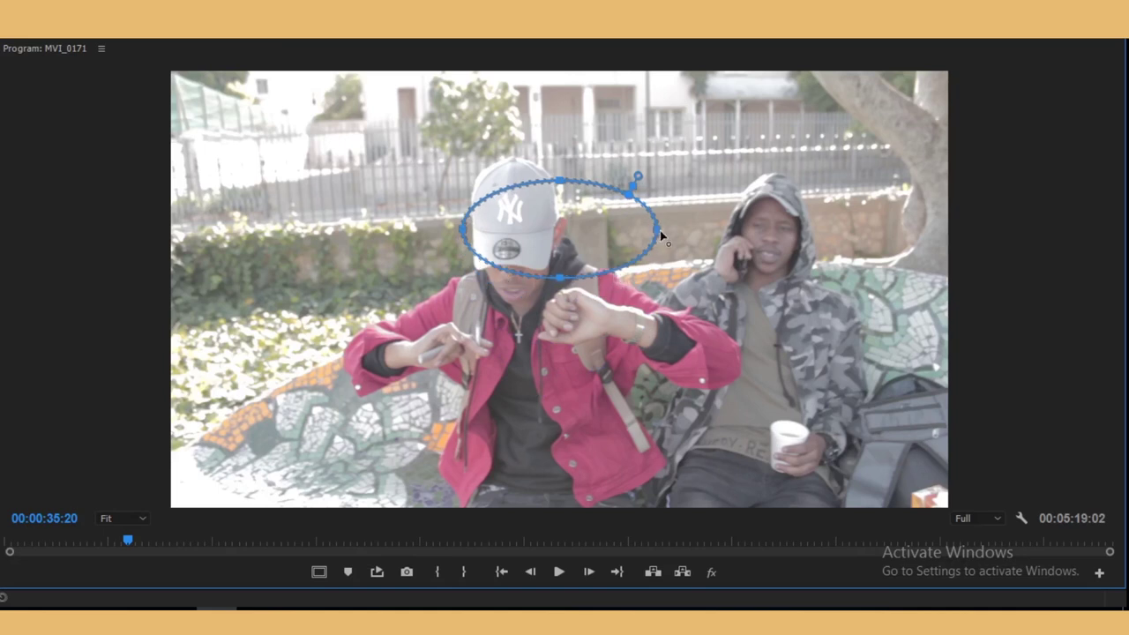
left_click_drag(653, 236, 553, 239)
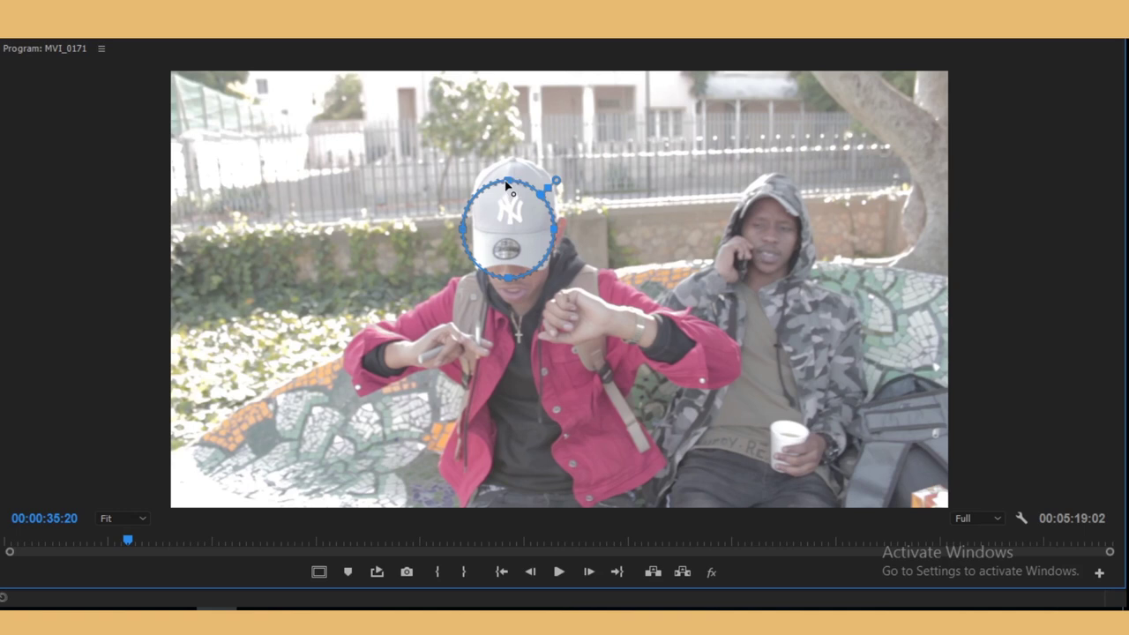
left_click_drag(508, 183, 487, 259)
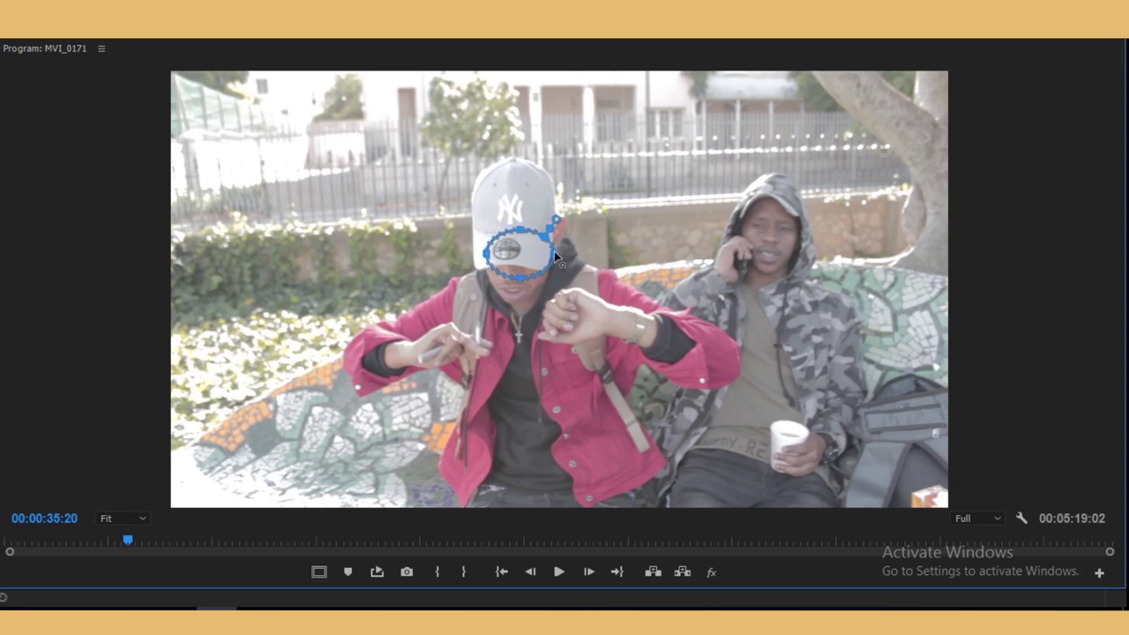
left_click_drag(555, 251, 508, 271)
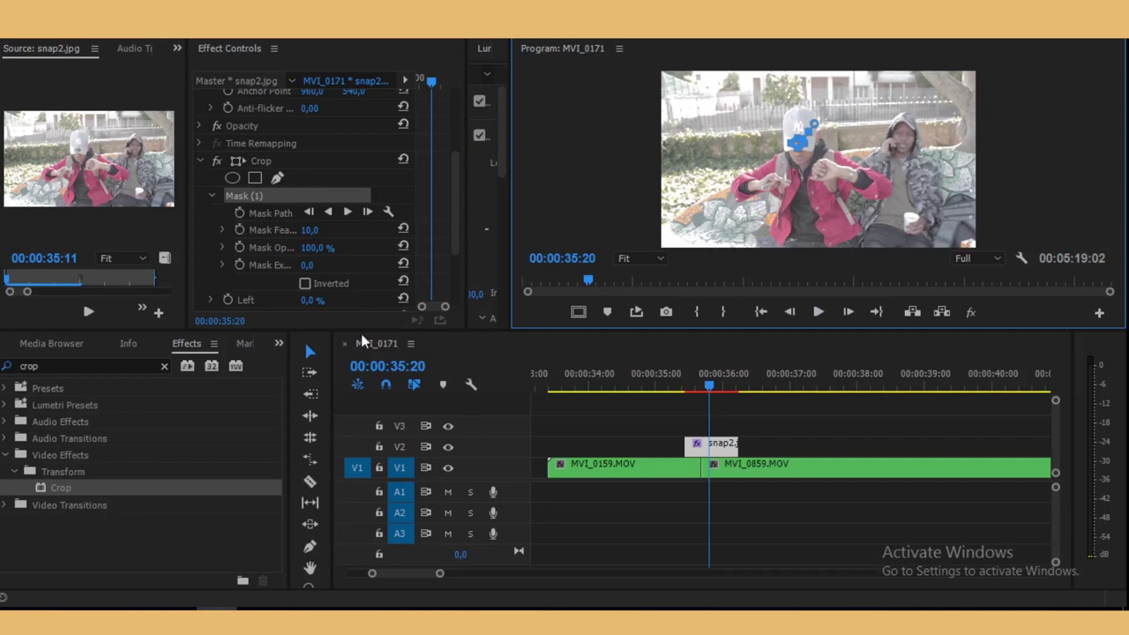
Invert the snapshot's crop mask and set Crop Left to 100 %
left_click(304, 284)
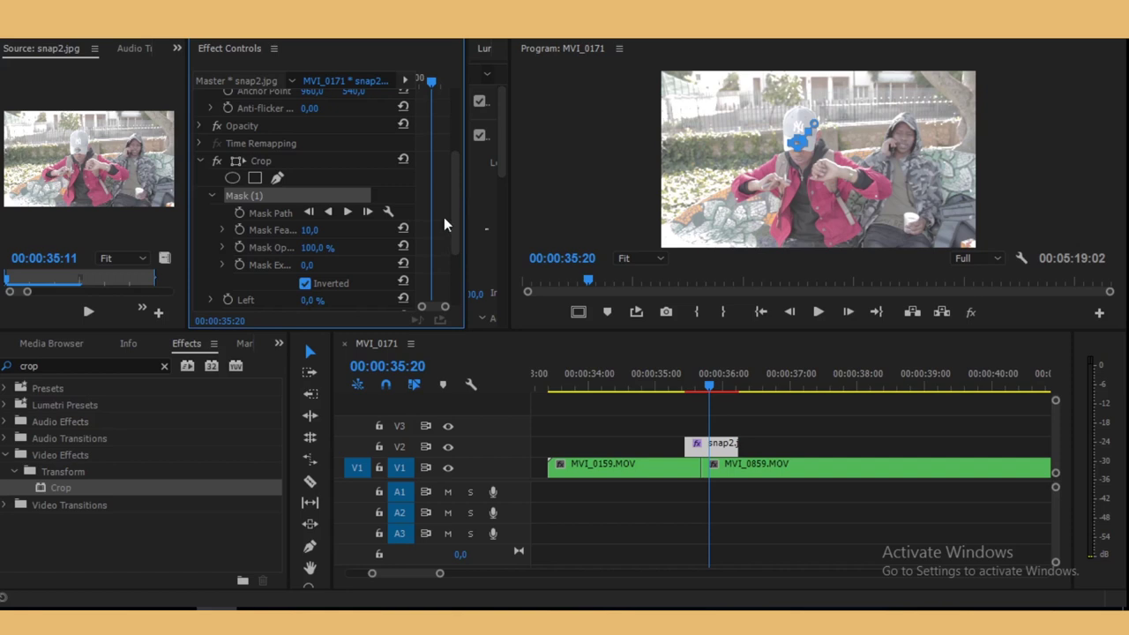
scroll(455, 212, "down", 3)
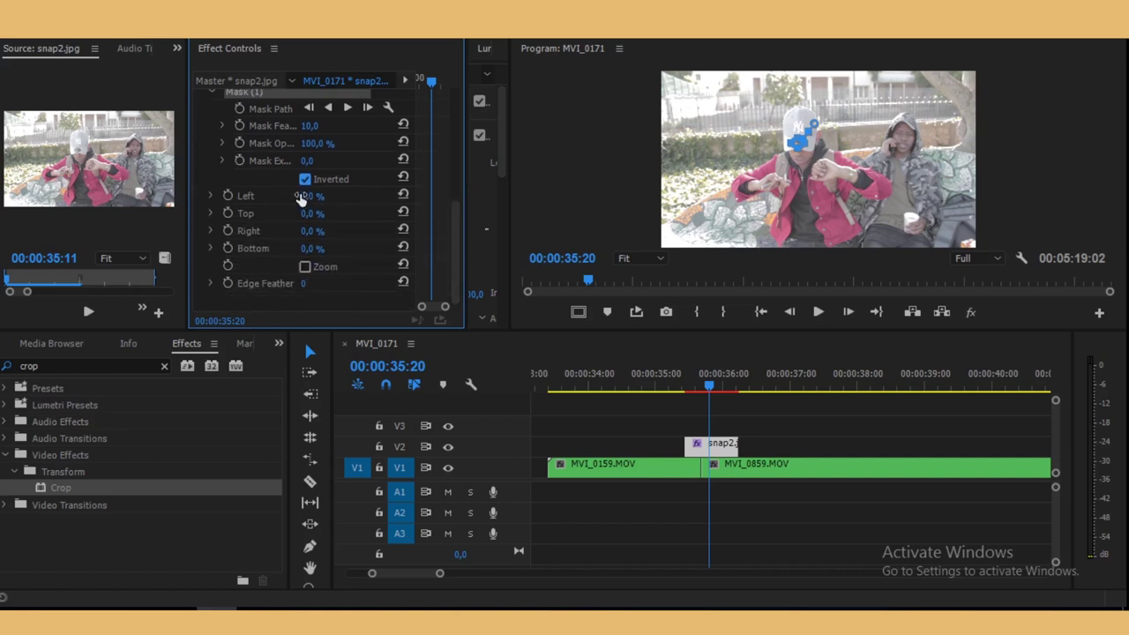
left_click(311, 196)
type("100")
key("Return")
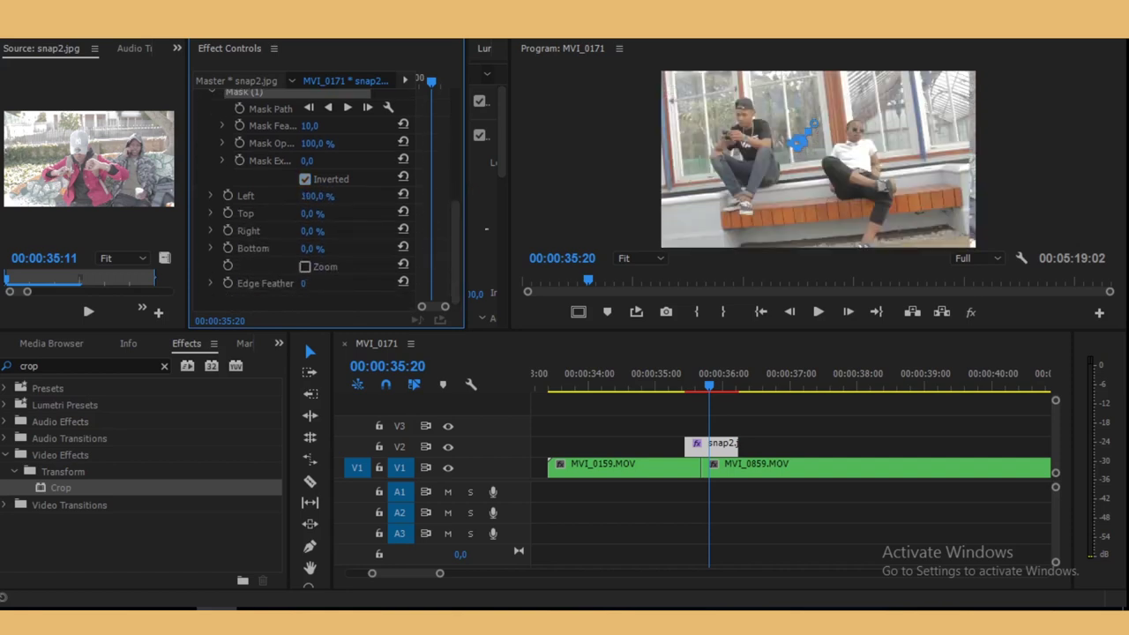
Check the result in the maximized monitor, then reselect snap2.jpg and uncheck Inverted
left_click(722, 449)
left_click(734, 469)
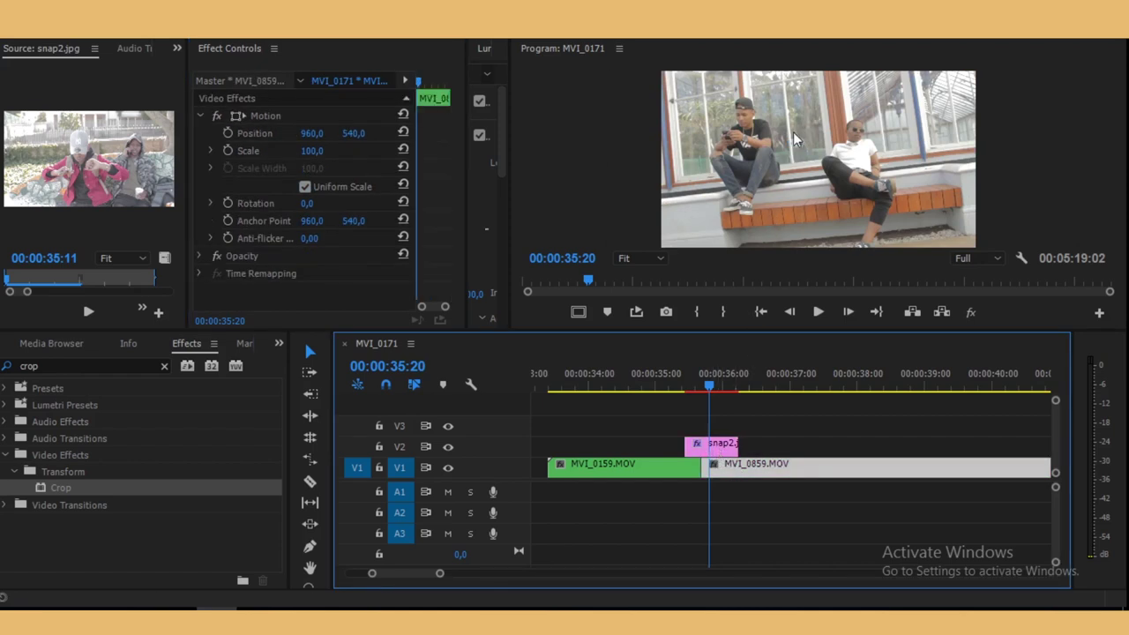
key("grave")
key("grave")
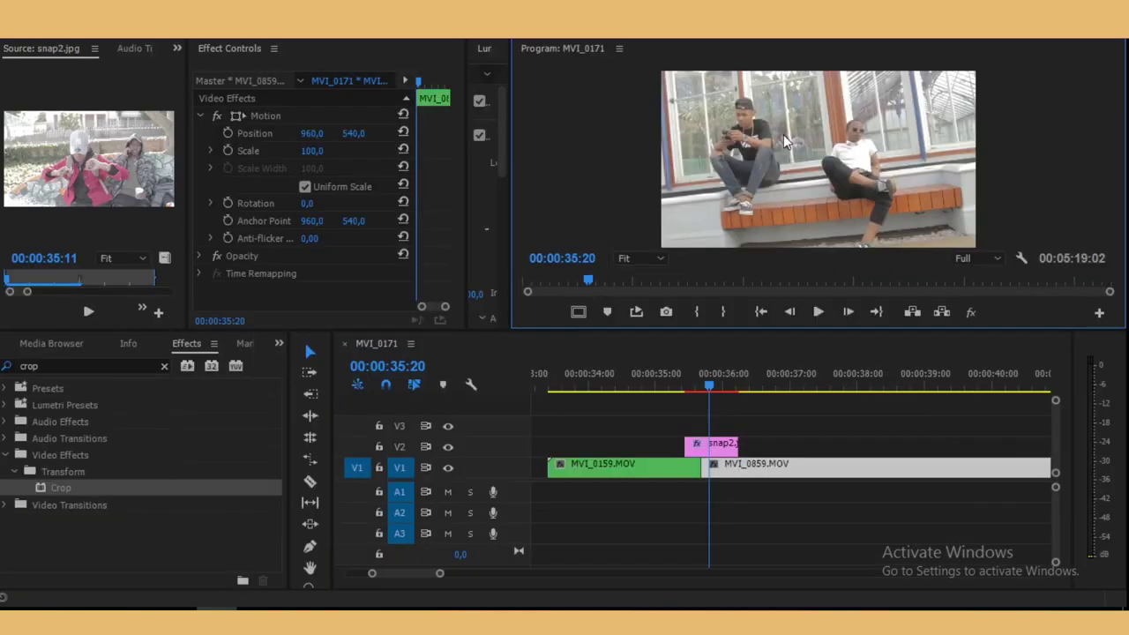
left_click(721, 446)
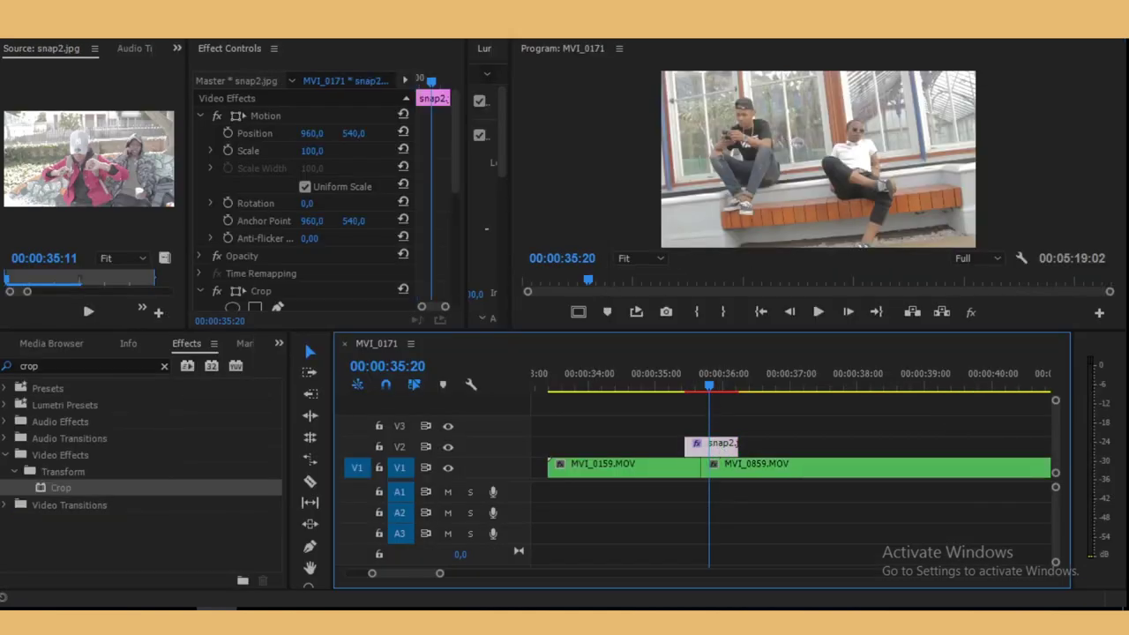
left_click(457, 162)
left_click_drag(458, 159, 441, 253)
left_click(305, 220)
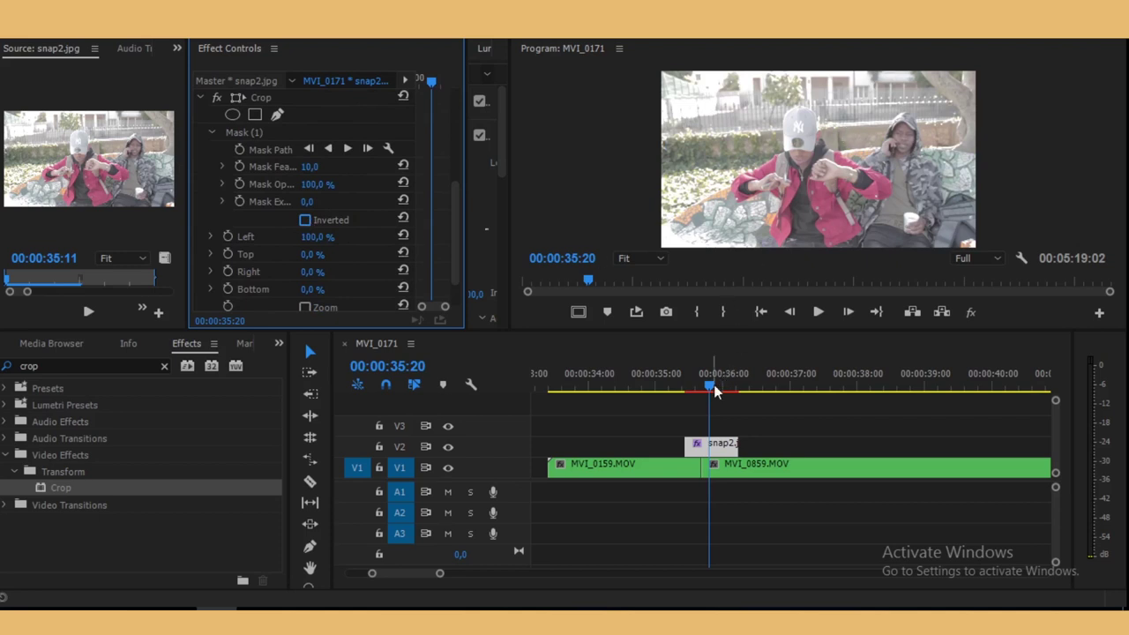
Move snap2.jpg up to track V3 and MVI_0159.MOV up to V2
left_click_drag(711, 385, 686, 406)
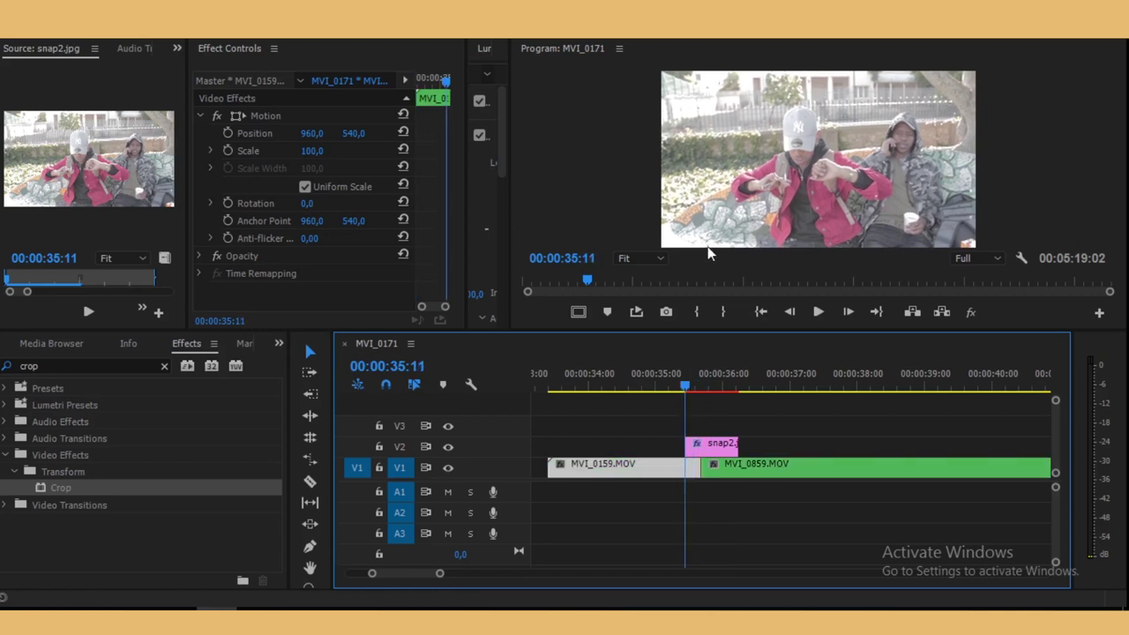
left_click_drag(758, 479, 763, 486)
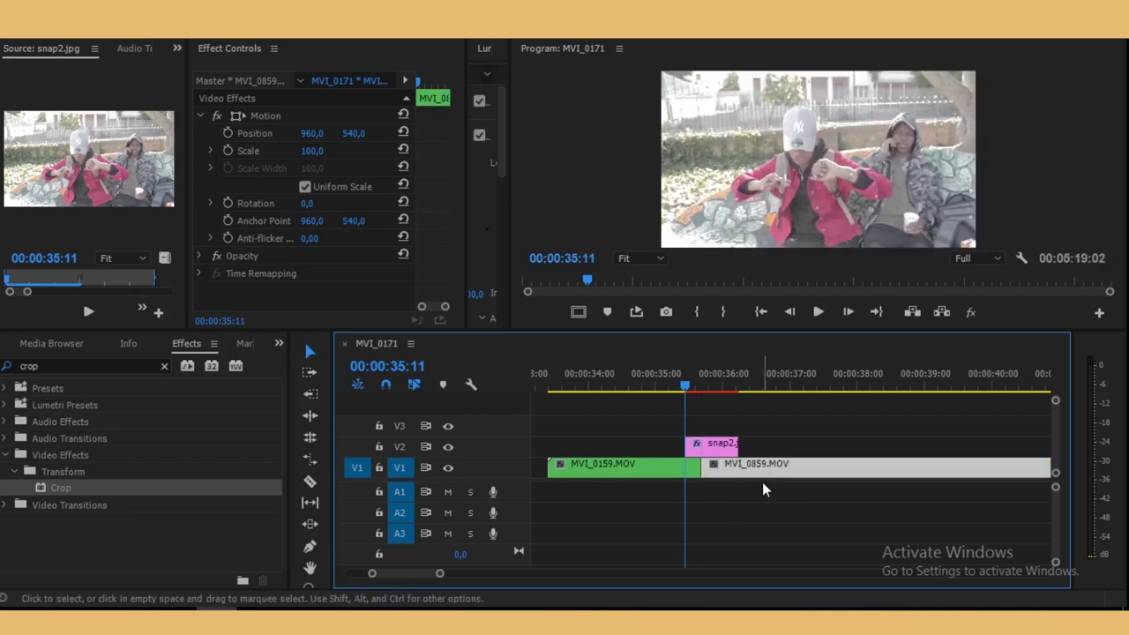
left_click(716, 449)
left_click_drag(716, 450, 716, 429)
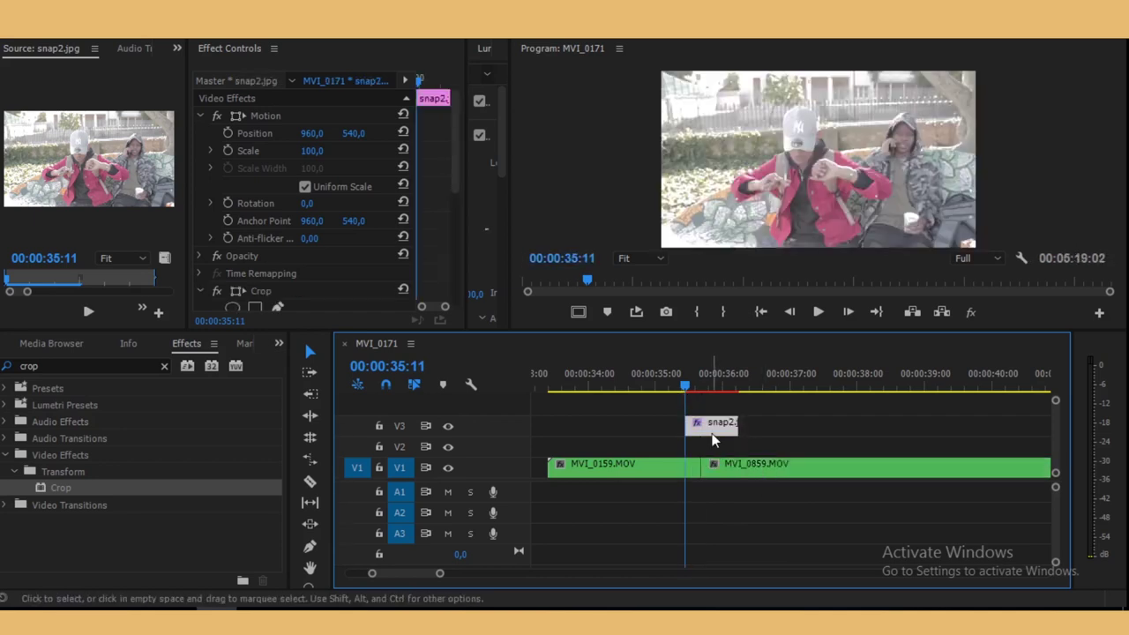
left_click(684, 470)
left_click_drag(684, 470, 686, 446)
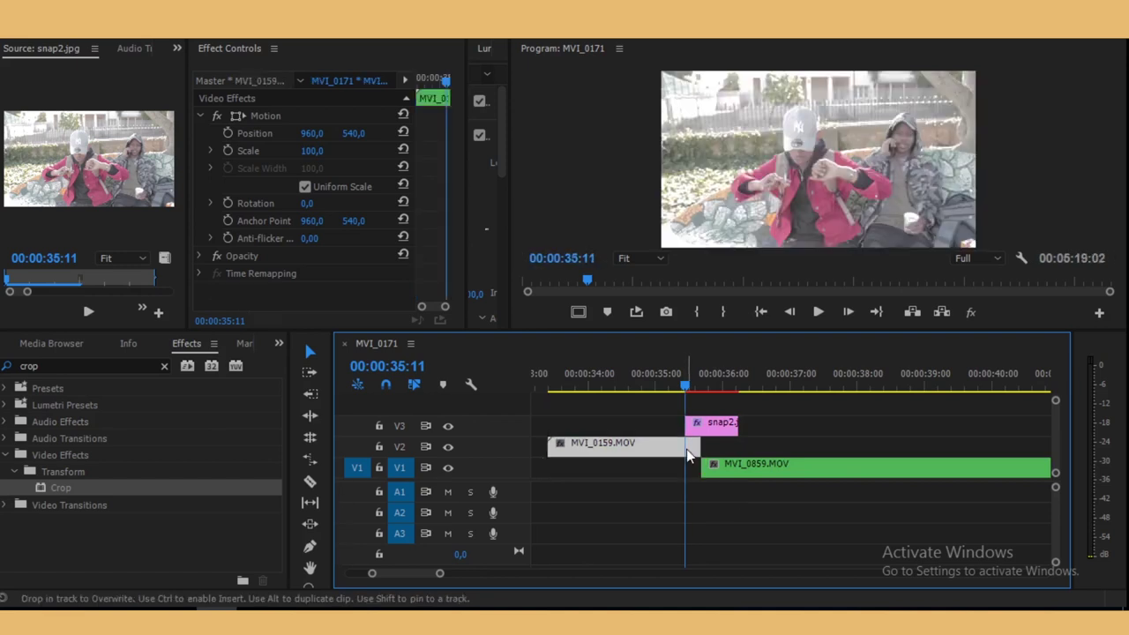
Slide MVI_0859.MOV left to the playhead and trim MVI_0159.MOV's end to meet it
left_click(769, 467)
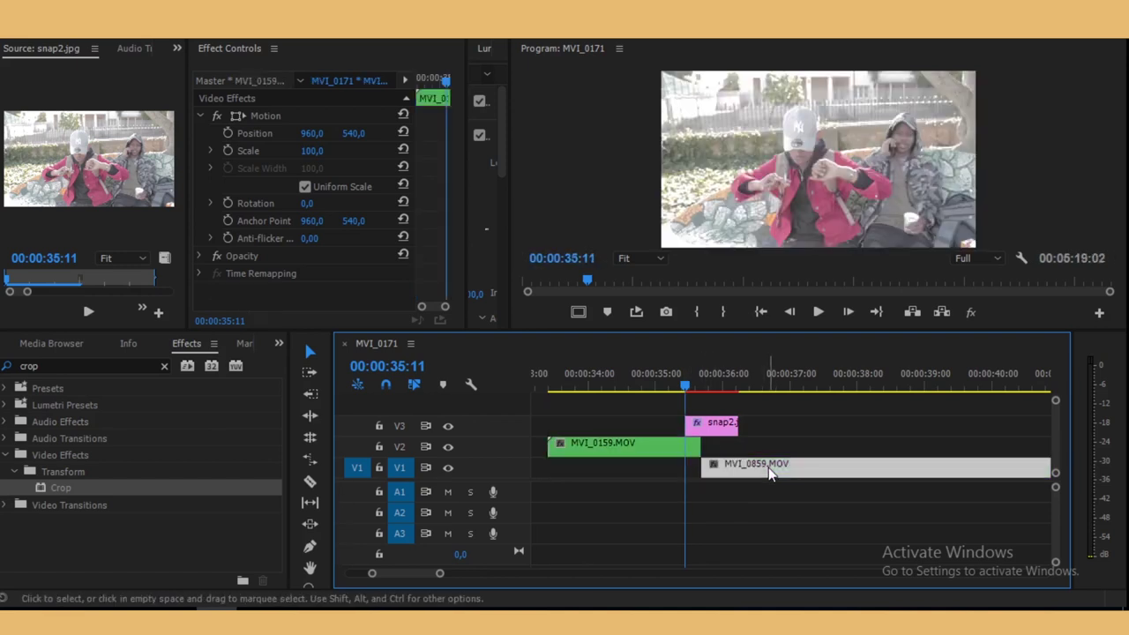
left_click_drag(769, 467, 760, 475)
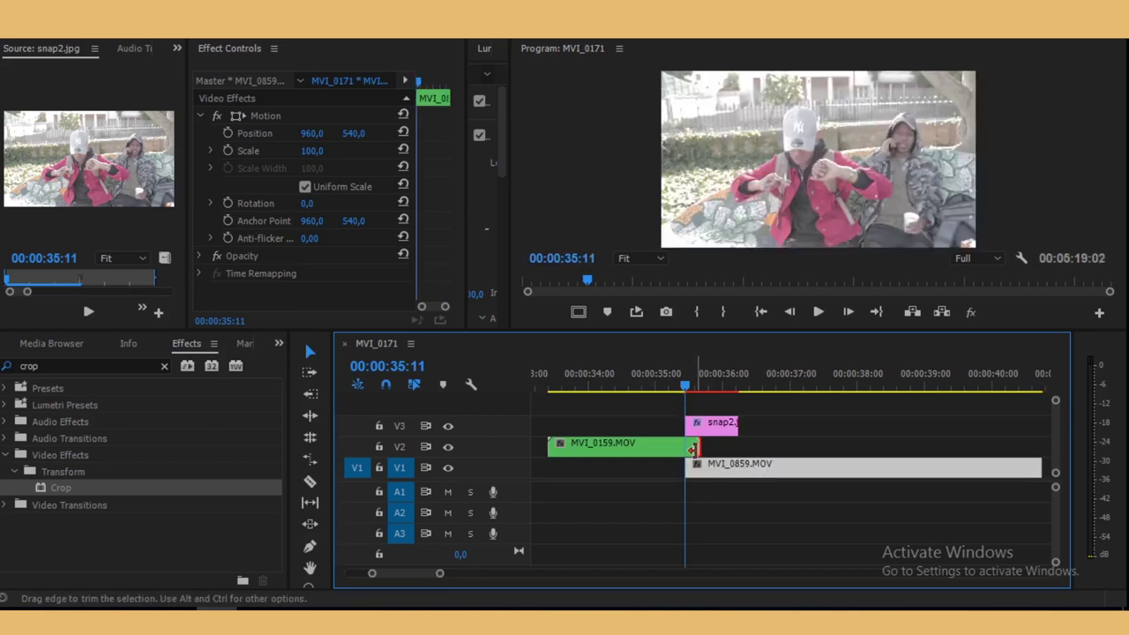
left_click_drag(698, 446, 686, 449)
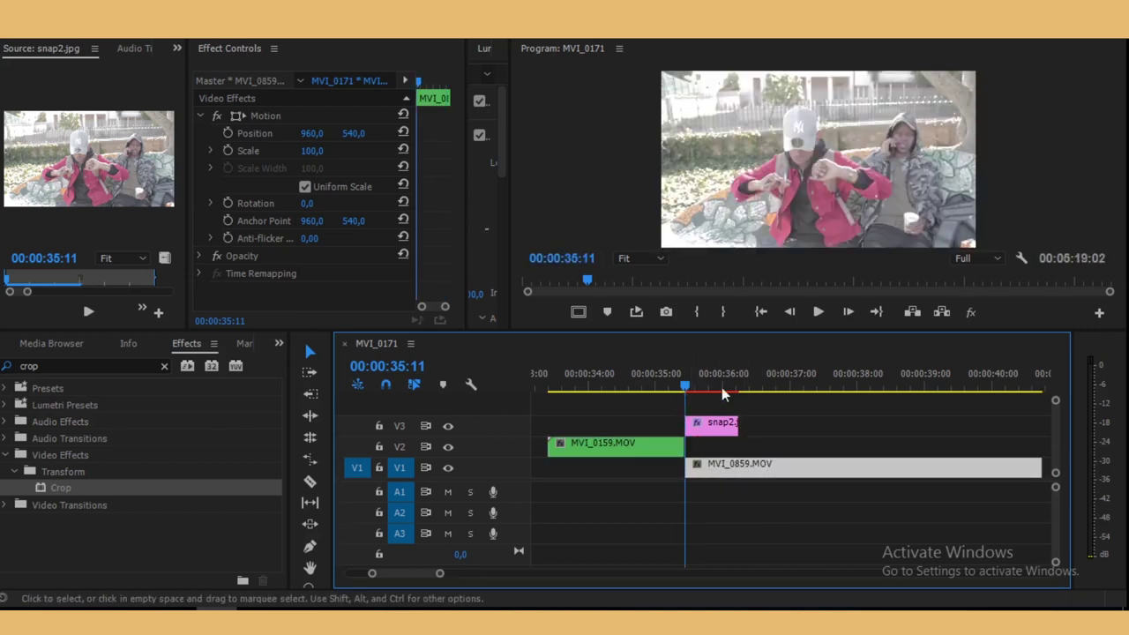
Scrub across the cut, zoom the timeline in on it, and select snap2.jpg on V3
left_click_drag(685, 388, 691, 434)
left_click(796, 153)
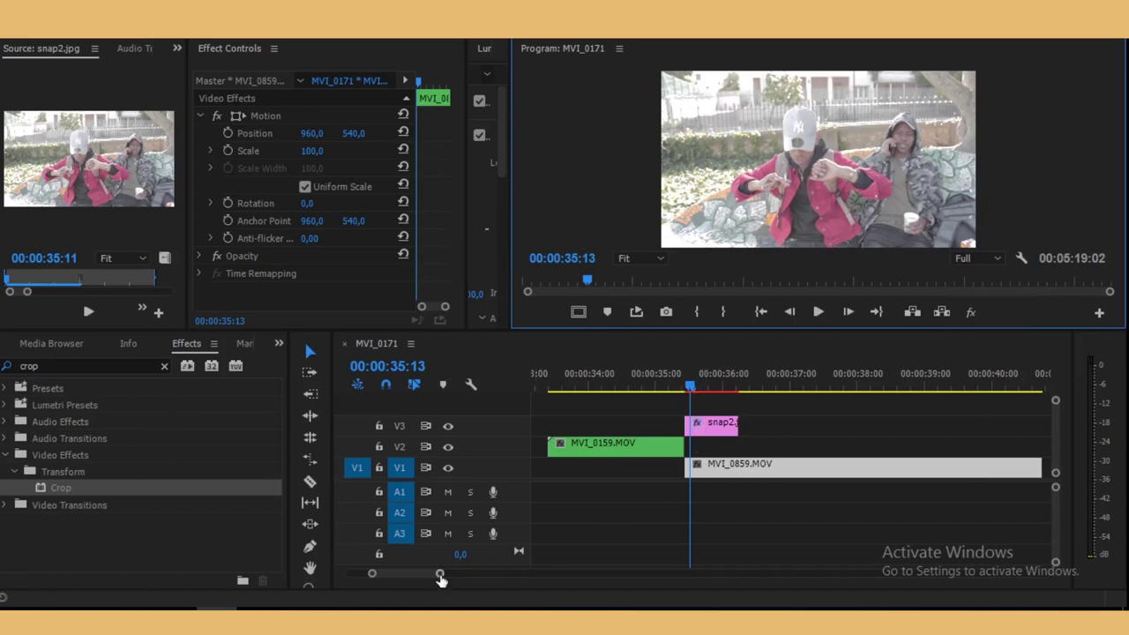
left_click_drag(441, 578, 416, 578)
left_click_drag(803, 384, 781, 391)
left_click(800, 429)
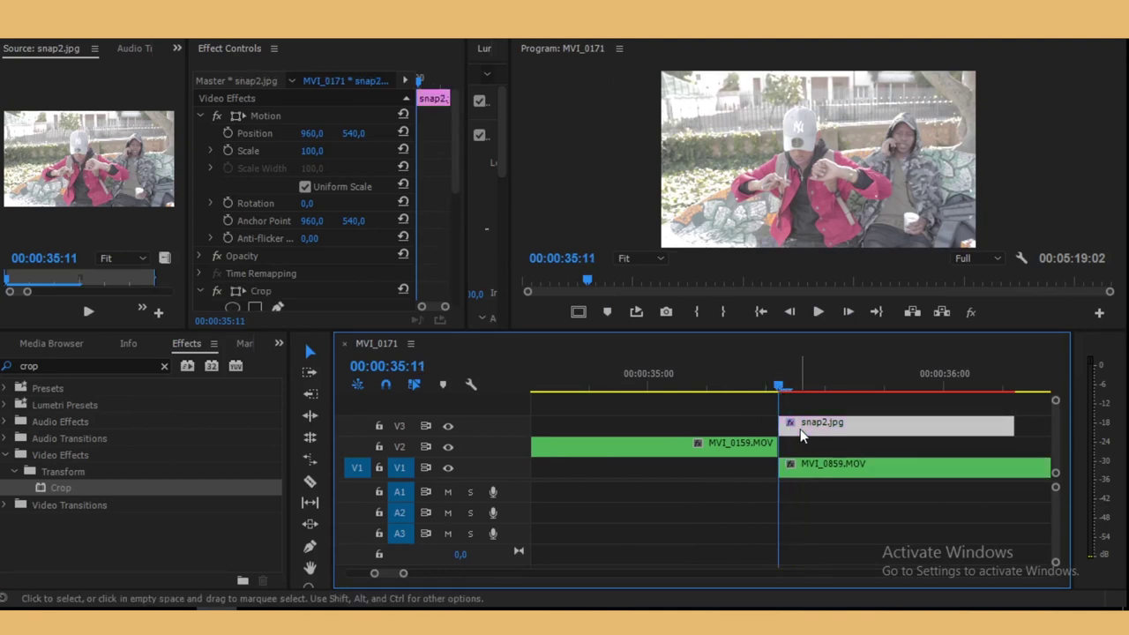
Enable Scale and Position keyframing on snap2.jpg and scrub Scale up at 00:00:36:05
left_click(229, 152)
left_click(228, 133)
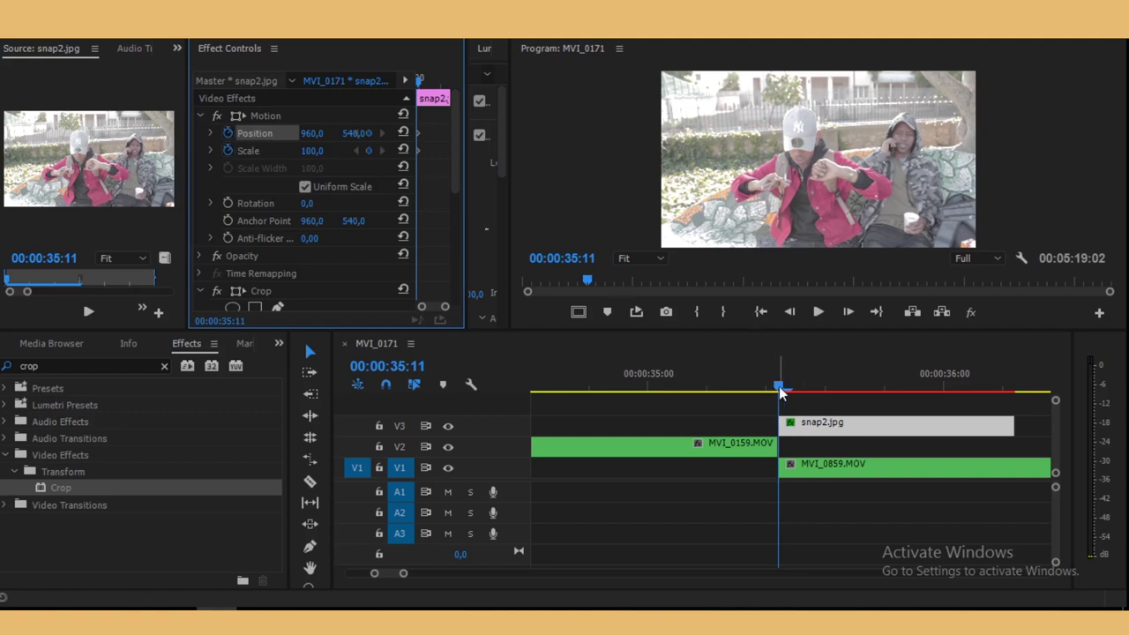
left_click_drag(780, 392, 1005, 388)
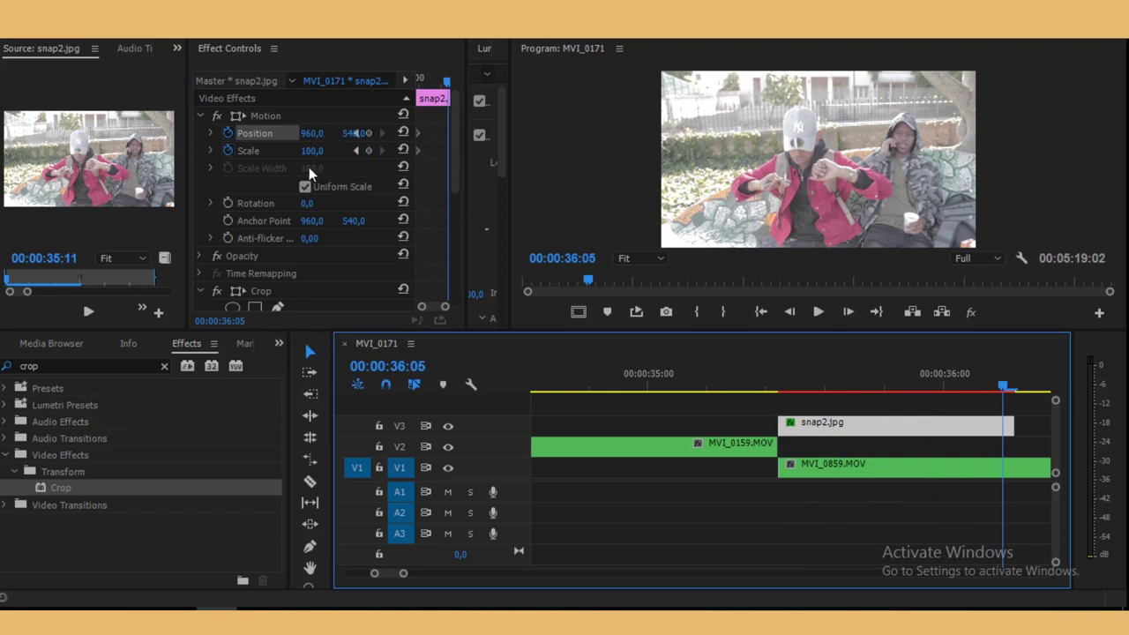
left_click_drag(464, 145, 586, 141)
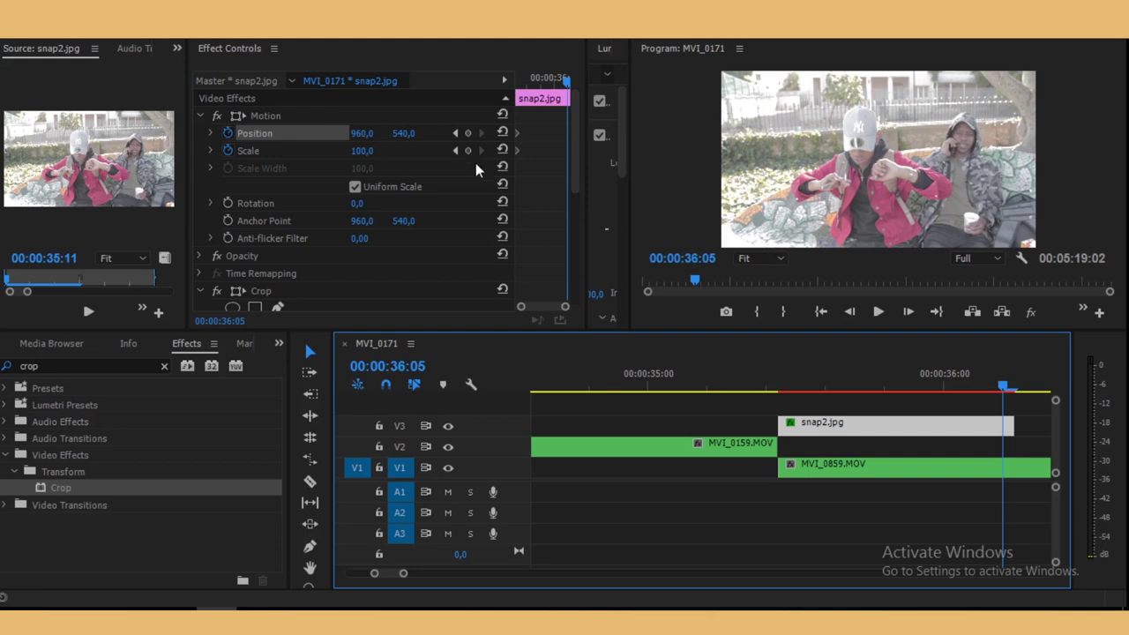
left_click(363, 154)
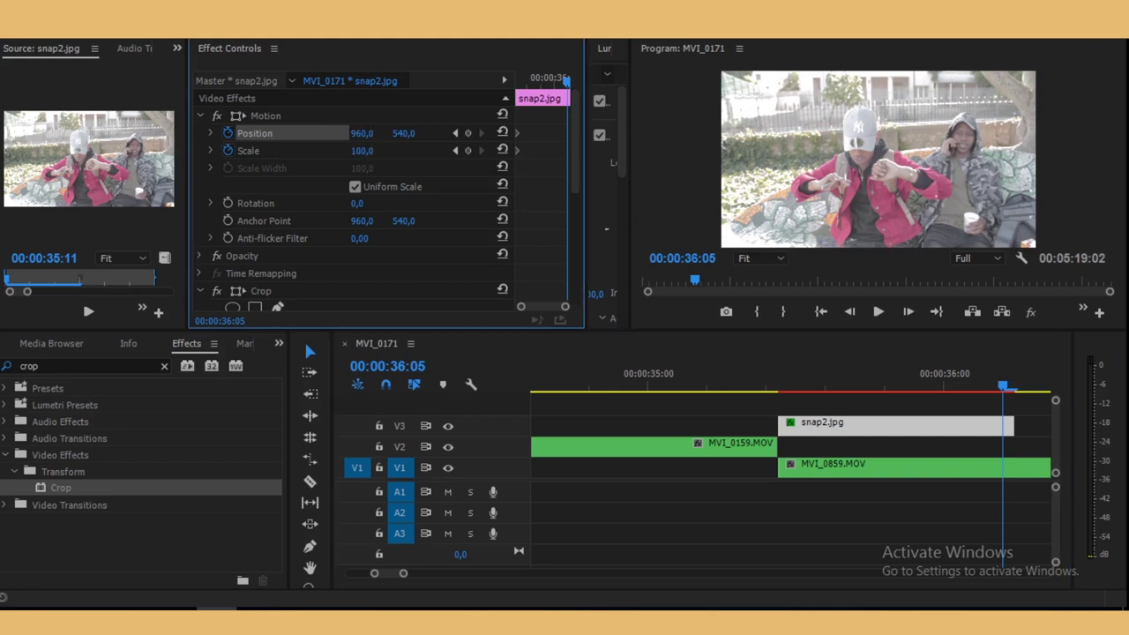
left_click_drag(363, 154, 526, 153)
Alternately scrub Position and Scale to reach Scale 1540 at Position 2265, 1674
left_click_drag(367, 132, 570, 133)
left_click_drag(362, 150, 392, 150)
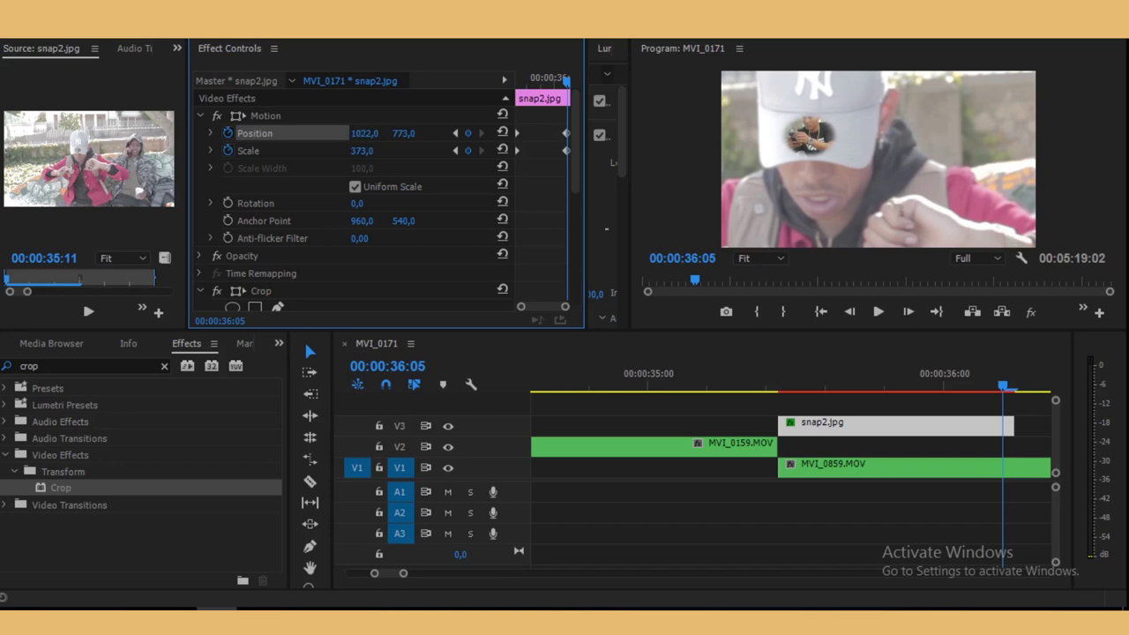
left_click_drag(364, 132, 561, 133)
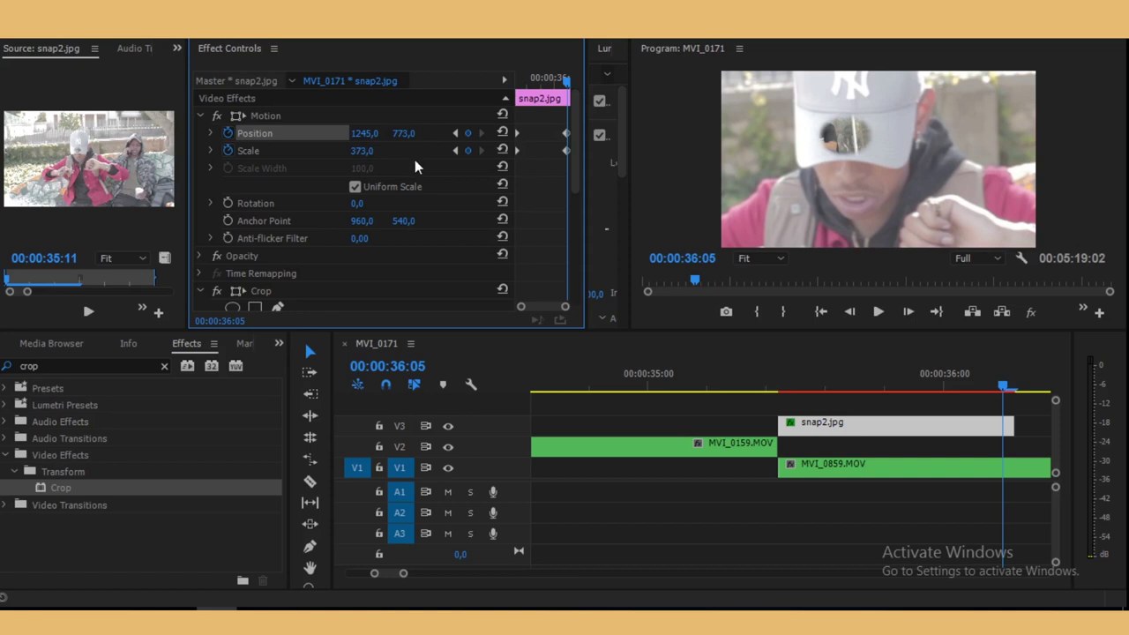
left_click_drag(362, 156, 468, 151)
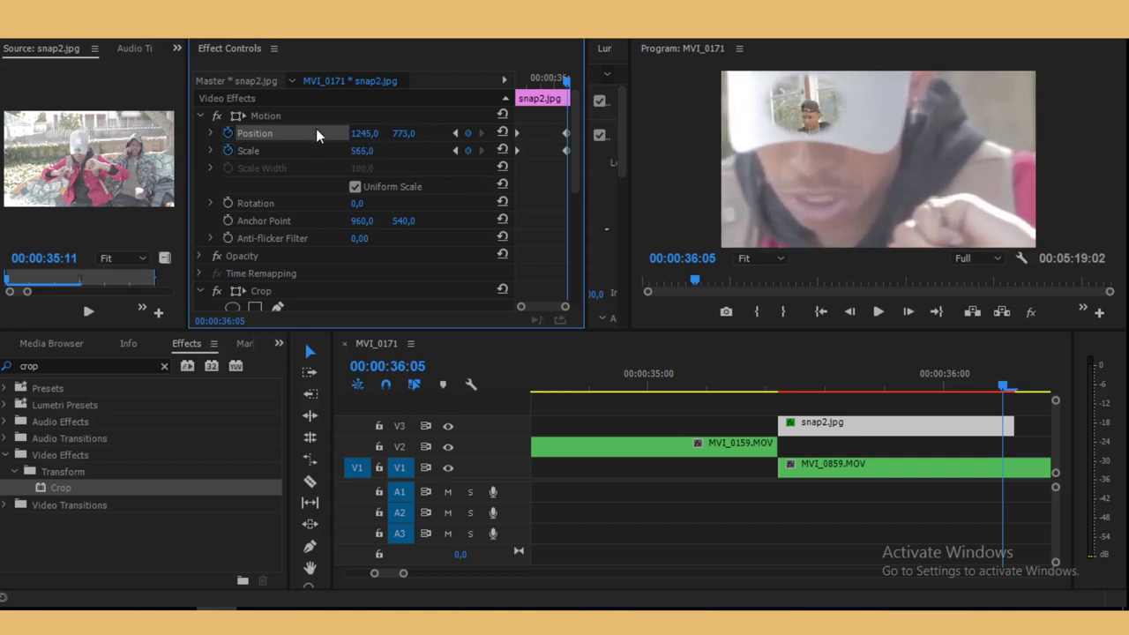
left_click_drag(363, 133, 428, 133)
left_click_drag(362, 151, 414, 133)
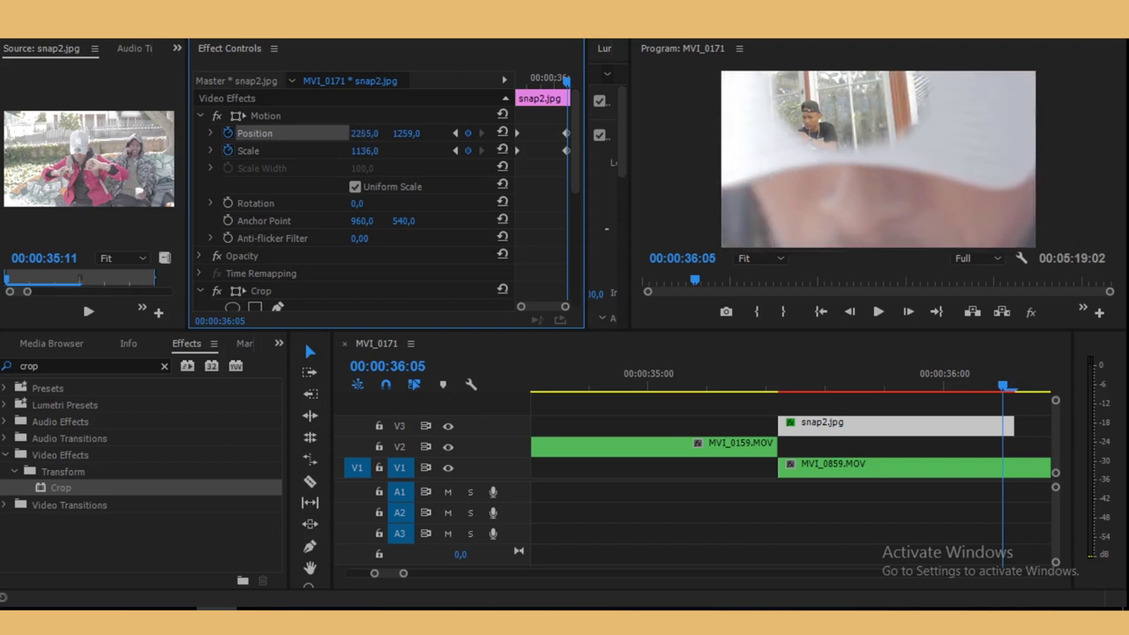
left_click_drag(406, 133, 111, 194)
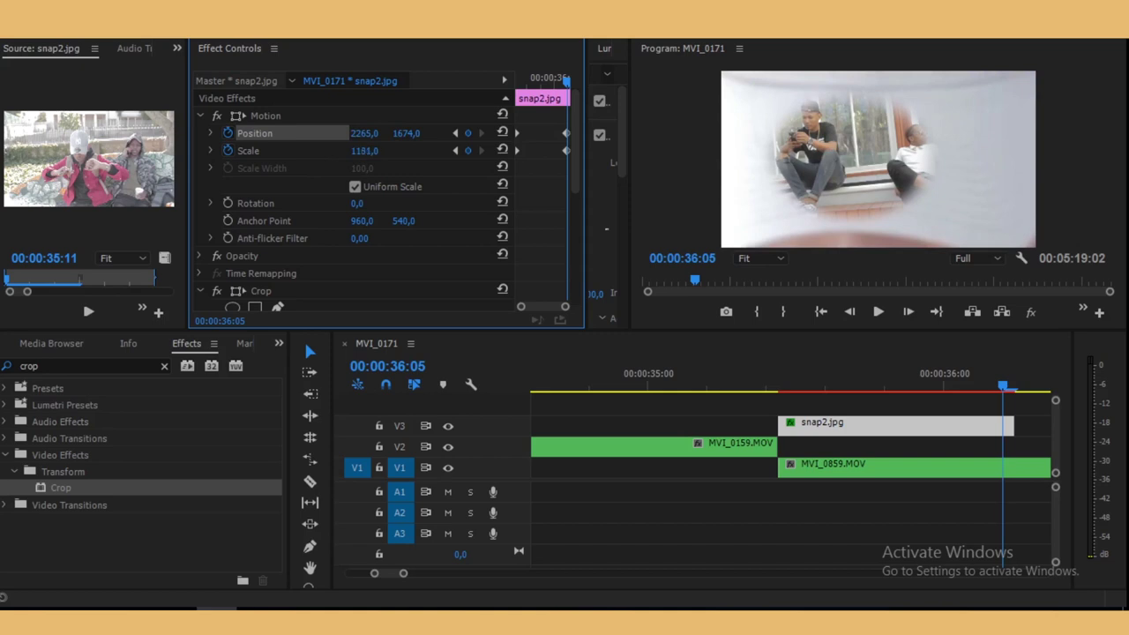
left_click_drag(364, 151, 56, 68)
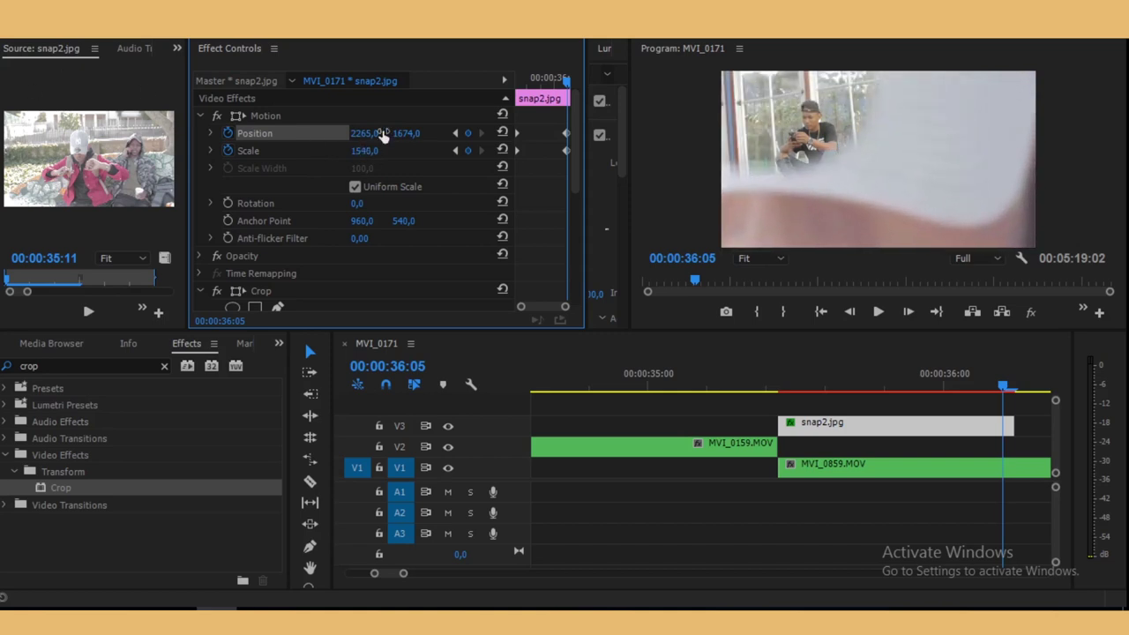
Push the keyframe to Scale 2763 and Position 4358, 3264 so the bench clip fills the frame
mouse_move(407, 134)
left_mouse_down()
mouse_move(423, 133)
mouse_move(369, 133)
mouse_move(375, 151)
mouse_move(403, 151)
mouse_move(418, 133)
mouse_move(370, 133)
mouse_move(387, 133)
left_mouse_up()
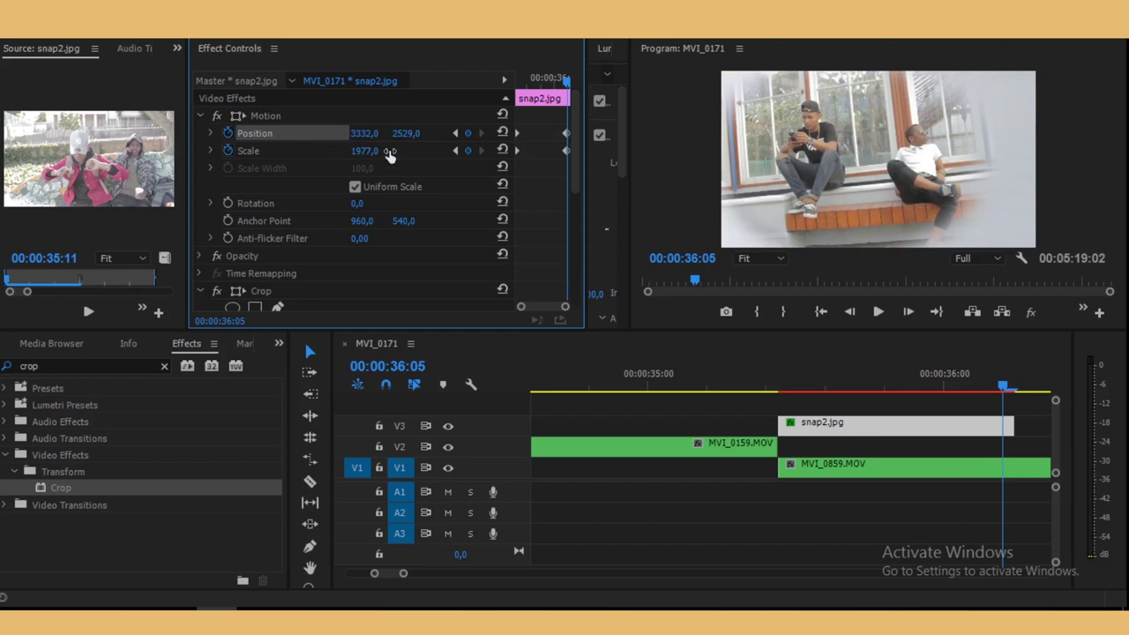
left_click_drag(365, 150, 378, 133)
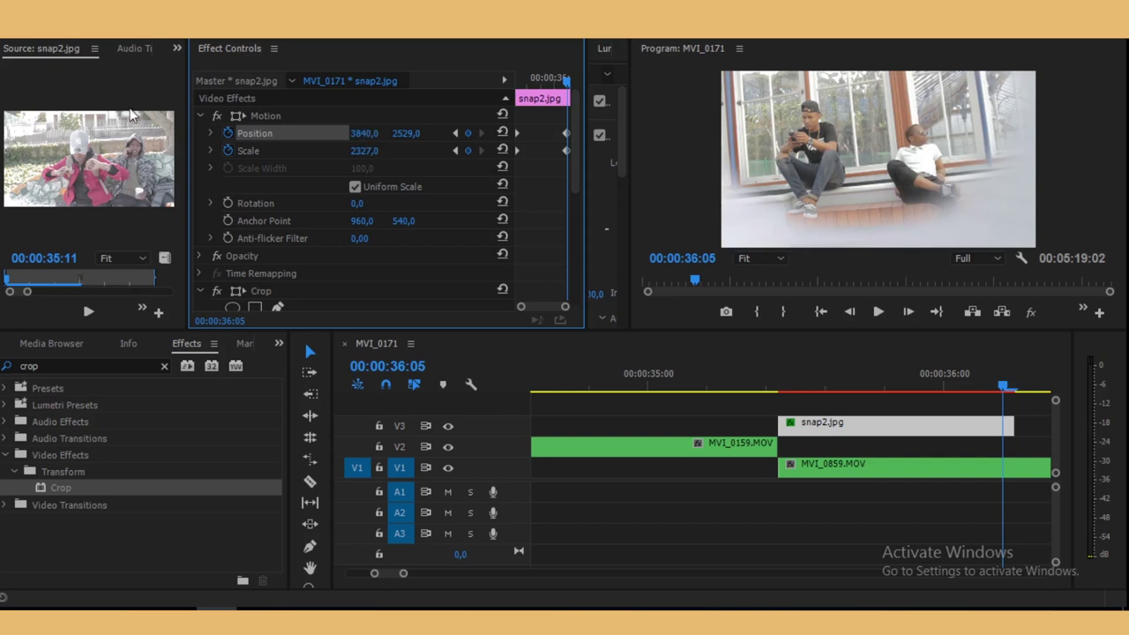
left_click_drag(407, 133, 418, 133)
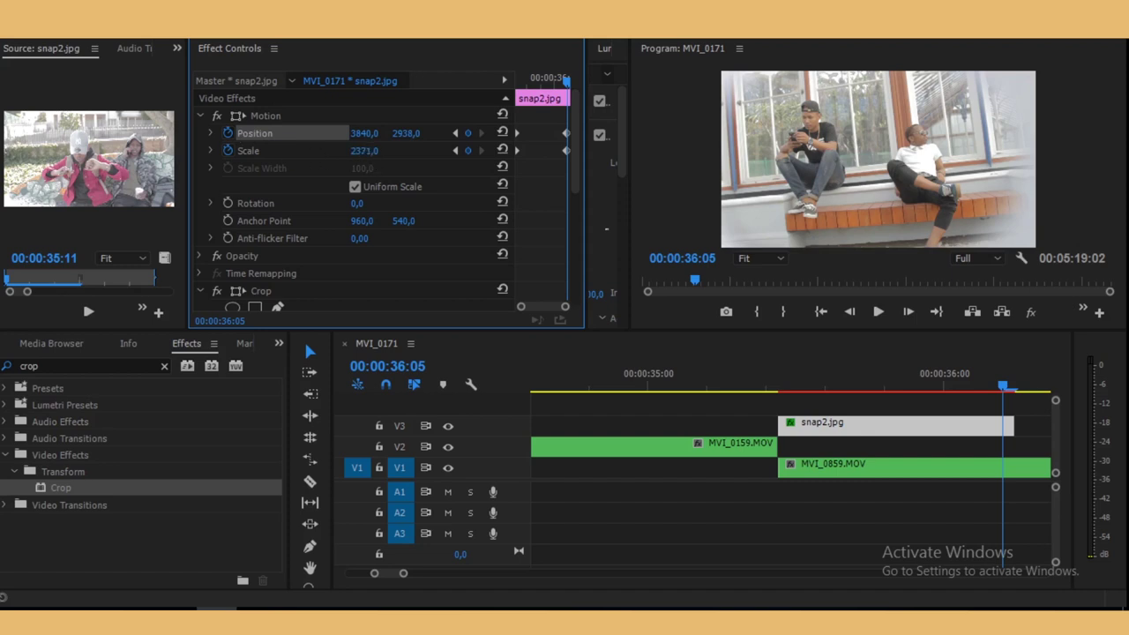
left_click_drag(364, 151, 414, 133)
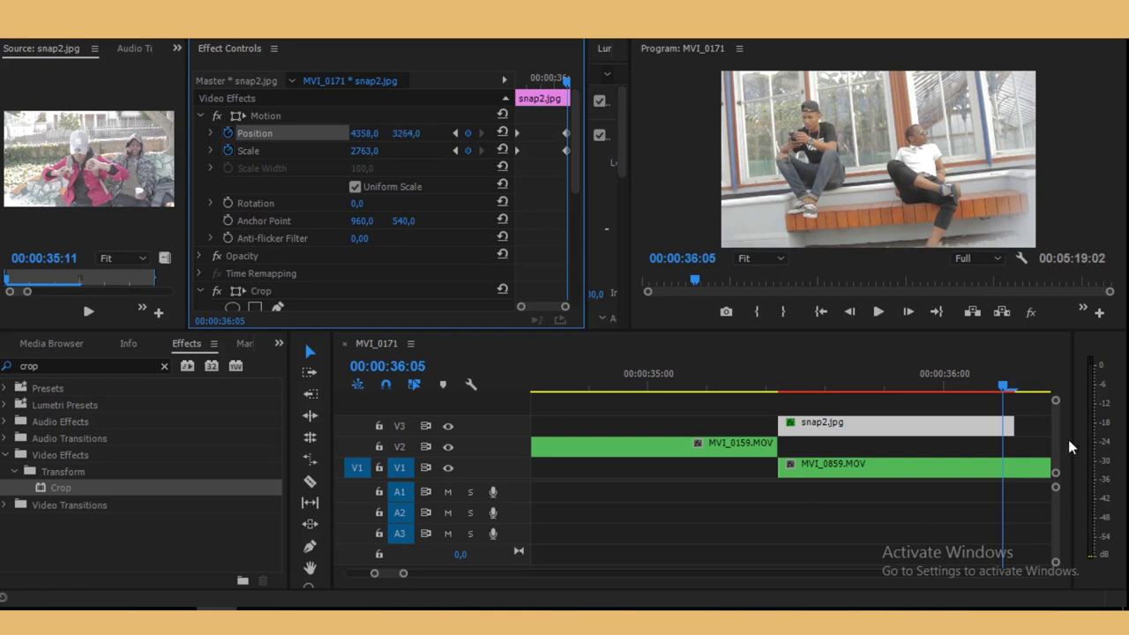
Save with Ctrl+S and play the zoom-through transition back twice from before the cut
key("ctrl+s")
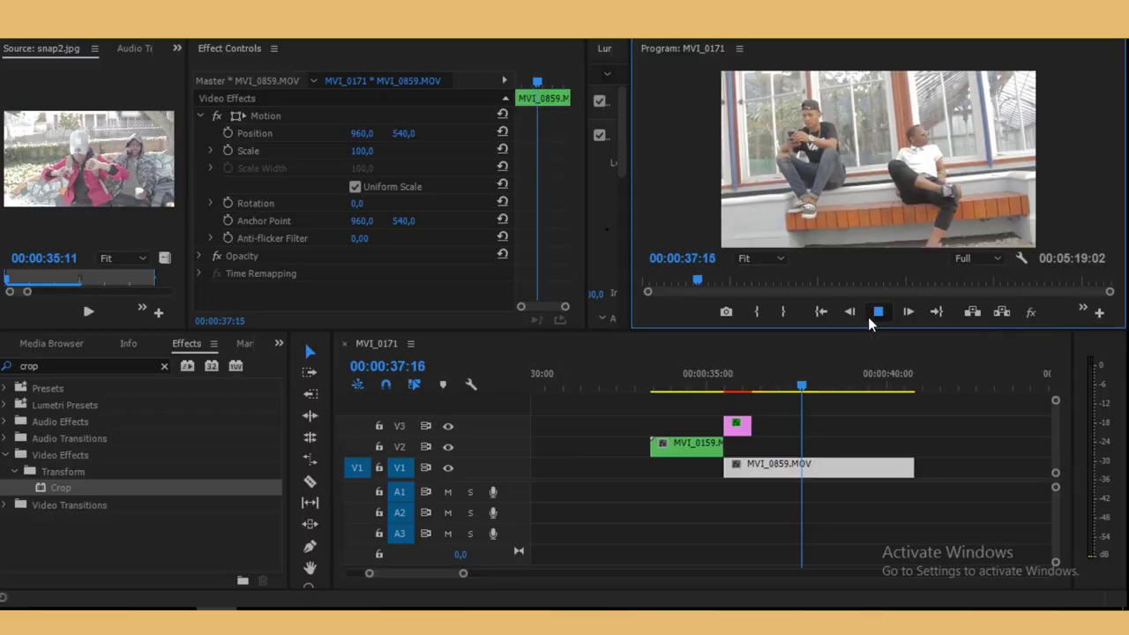
left_click(867, 317)
left_click_drag(801, 391, 659, 406)
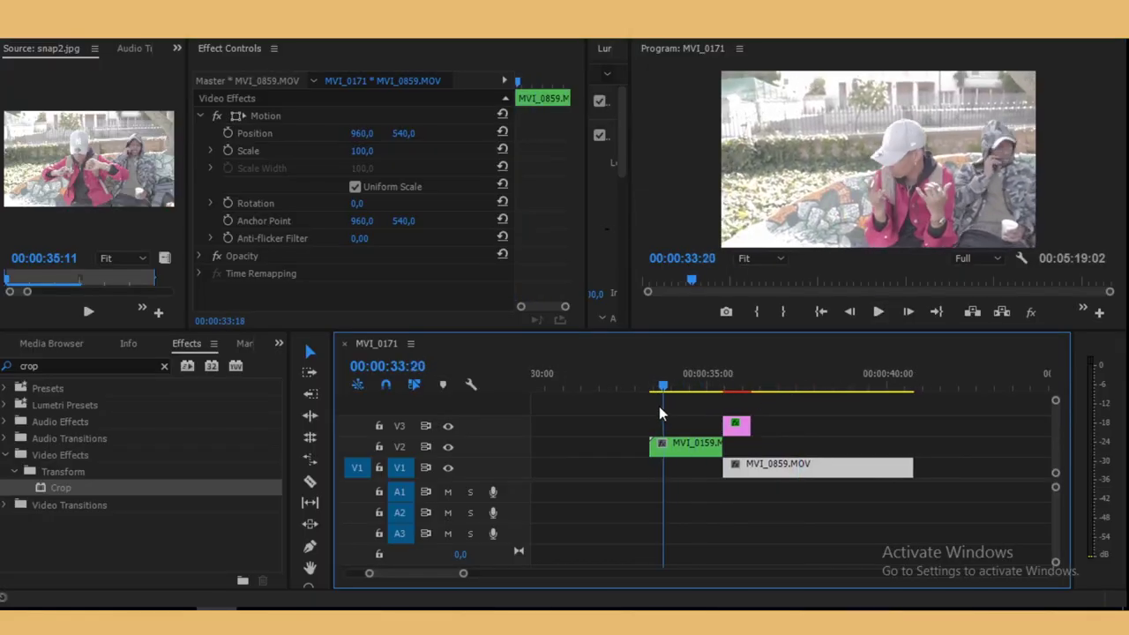
left_click(878, 311)
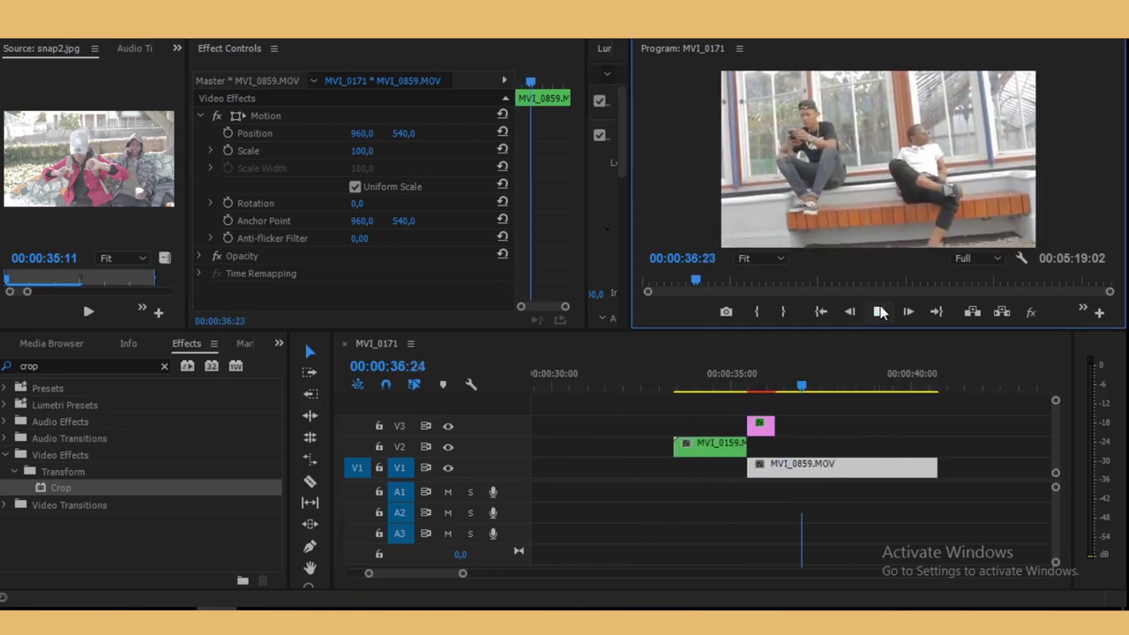
left_click(880, 313)
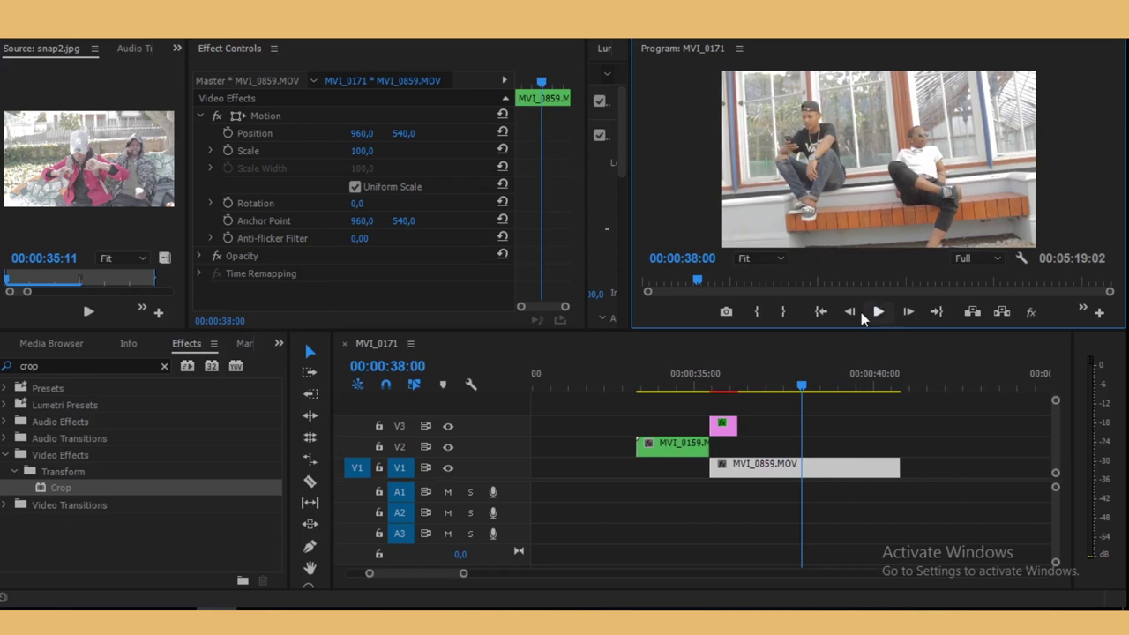
left_click_drag(801, 390, 640, 388)
left_click(878, 312)
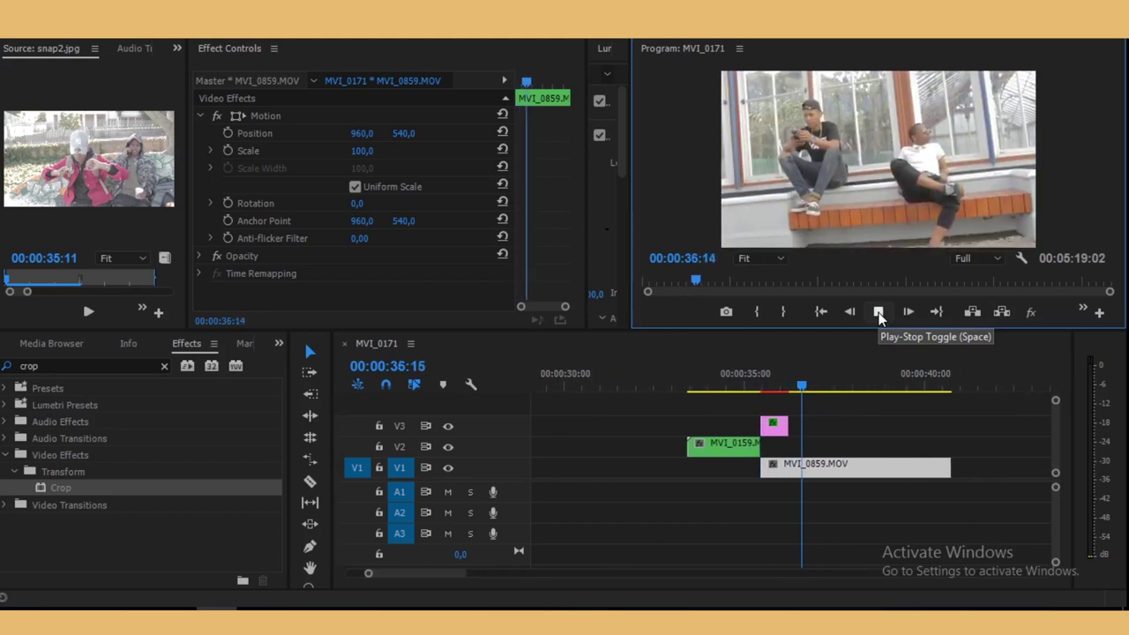
left_click(878, 312)
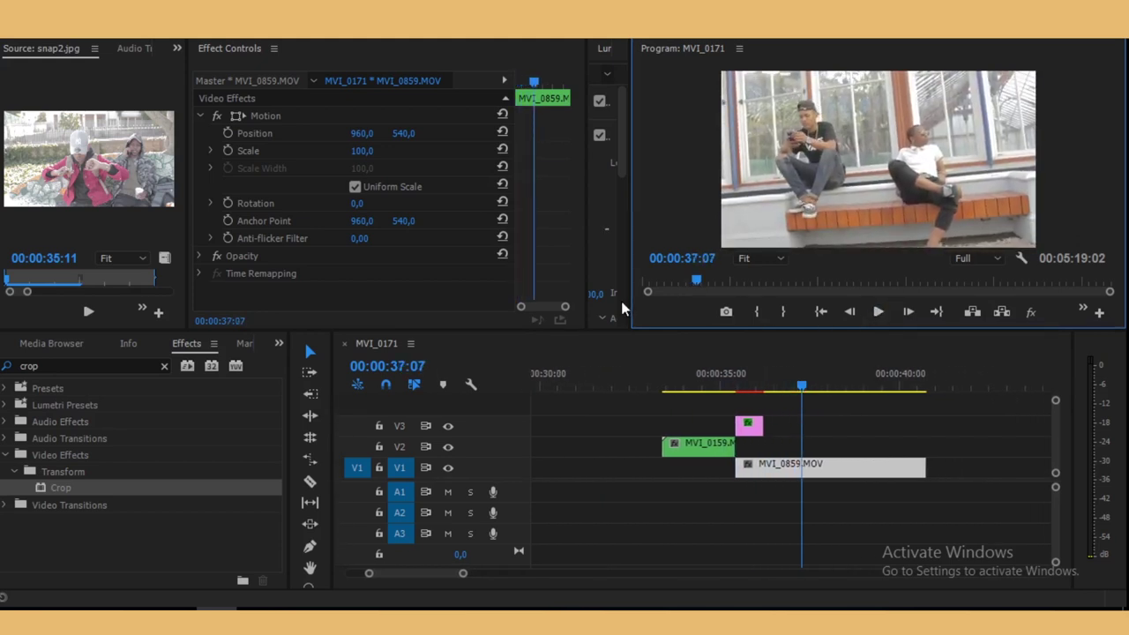
Give the selected snap2.jpg keyframes Ease Out temporal interpolation
left_click(770, 432)
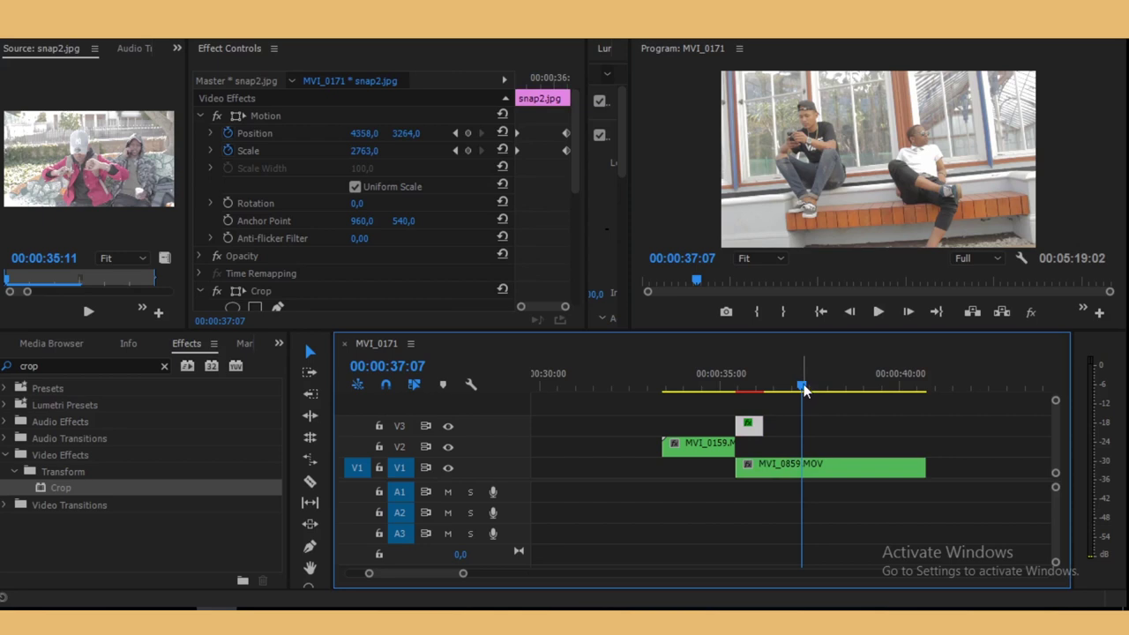
left_click(753, 385)
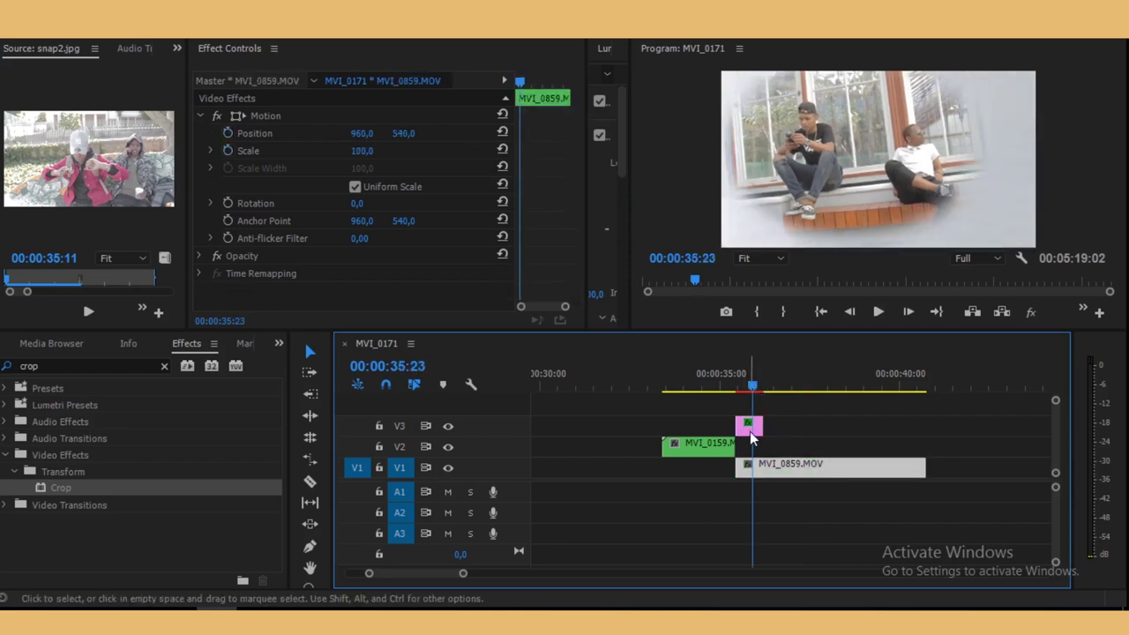
left_click(748, 427)
left_click(567, 152)
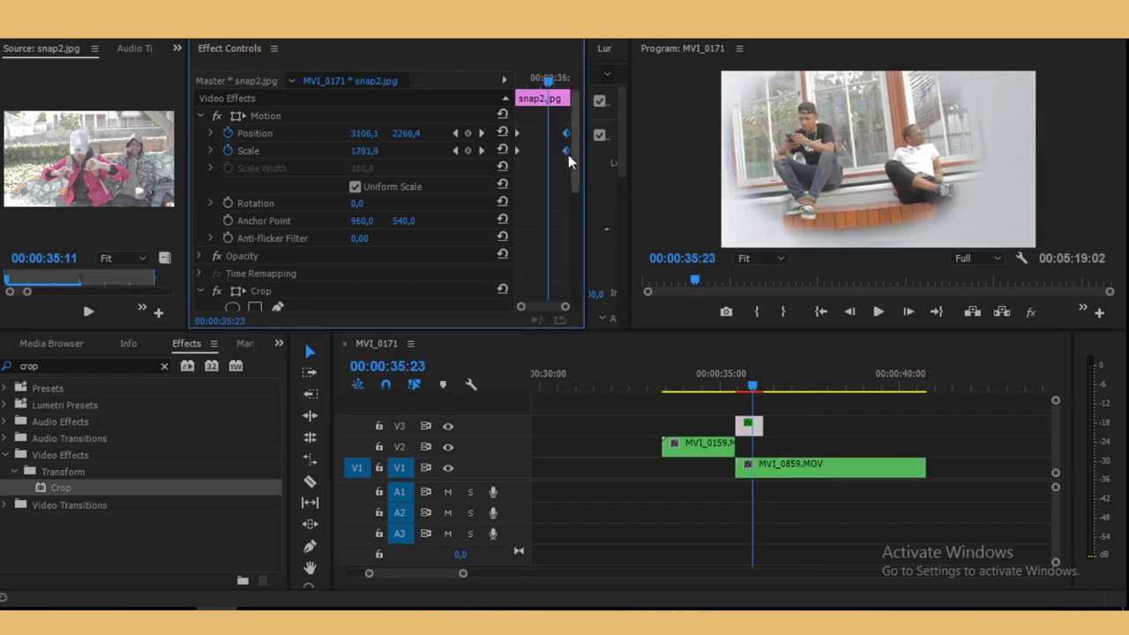
right_click(566, 139)
mouse_move(670, 273)
left_click(794, 388)
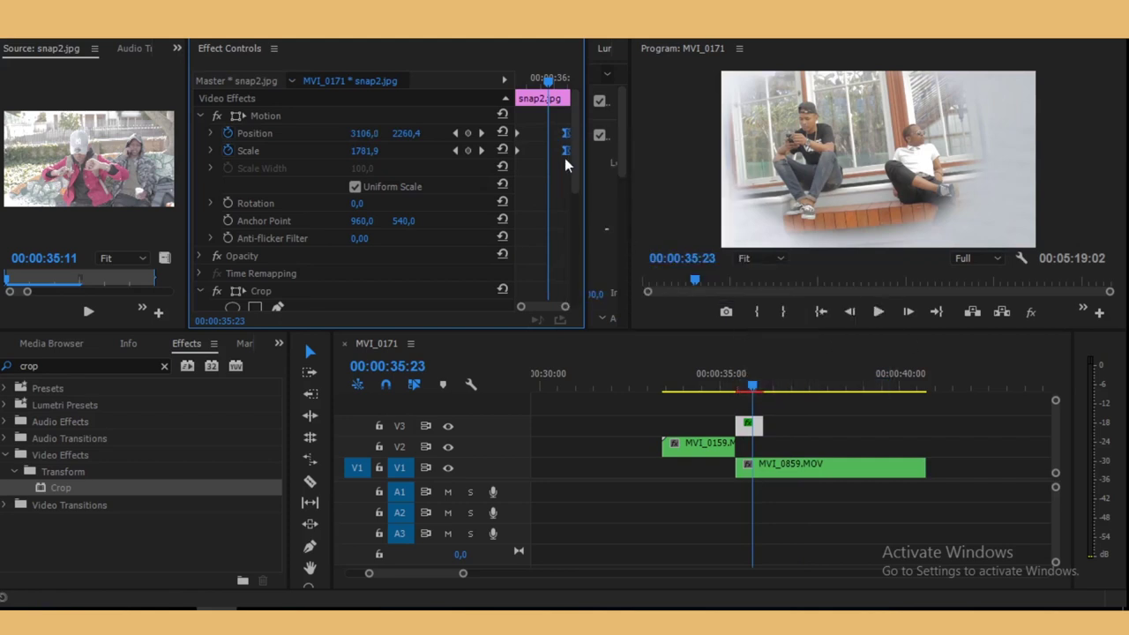
Set the other keyframes to Ease In, widen Effect Controls, and preview the eased transition
right_click(516, 136)
mouse_move(679, 271)
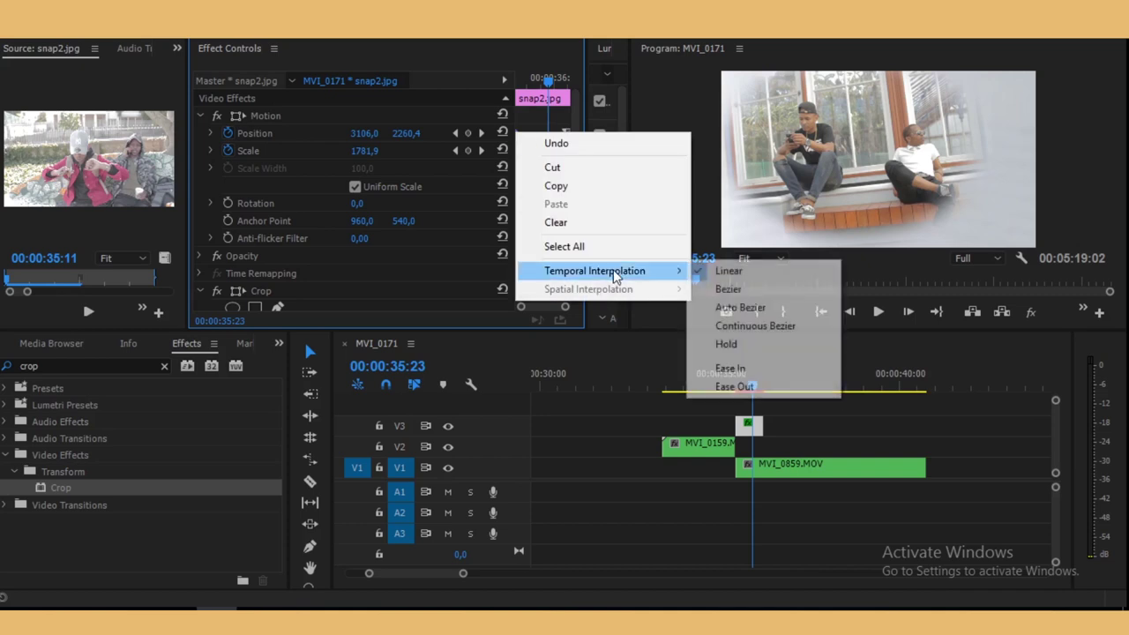
left_click(744, 368)
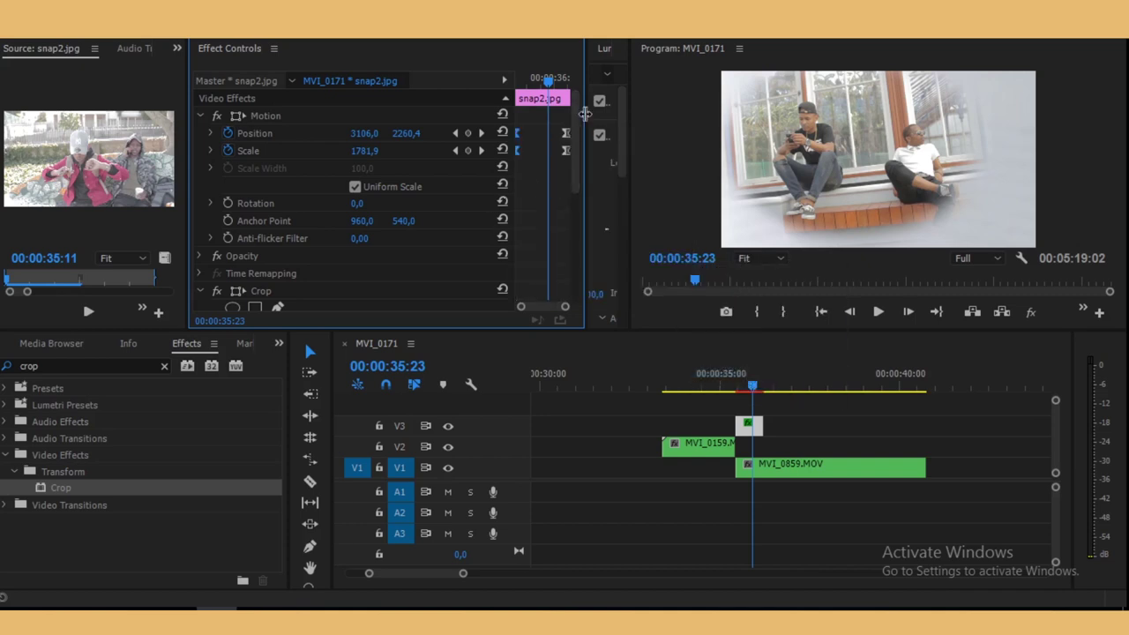
left_click_drag(582, 130, 713, 129)
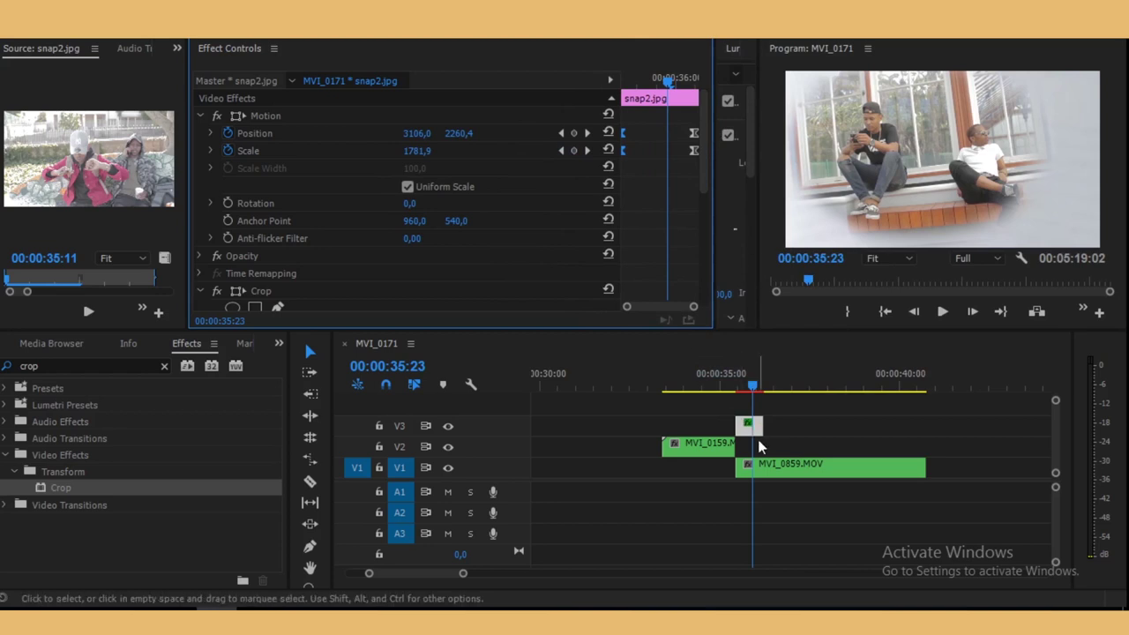
left_click_drag(754, 380, 657, 394)
left_click(941, 316)
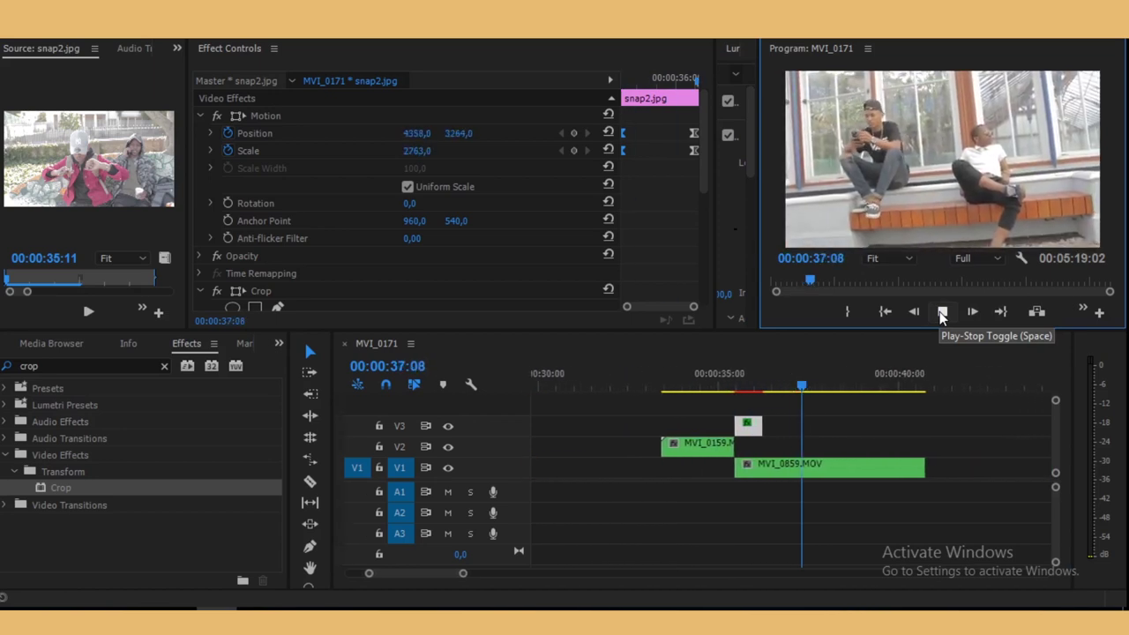
left_click(942, 315)
left_click_drag(805, 389, 705, 393)
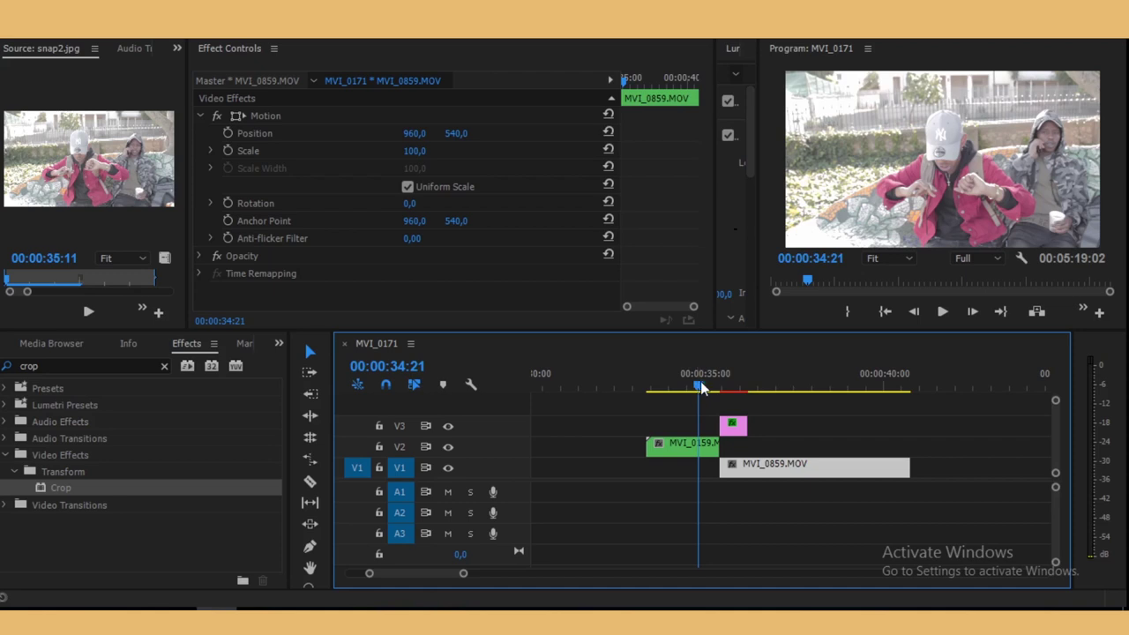
key("space")
left_click(701, 389)
left_click(942, 312)
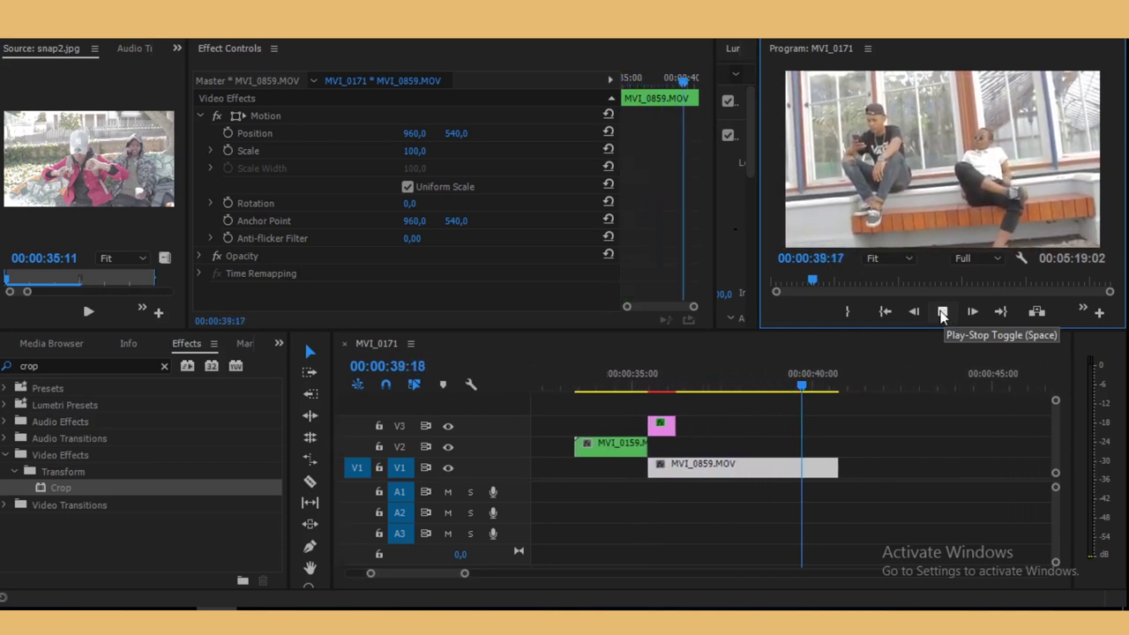
left_click_drag(798, 388, 613, 429)
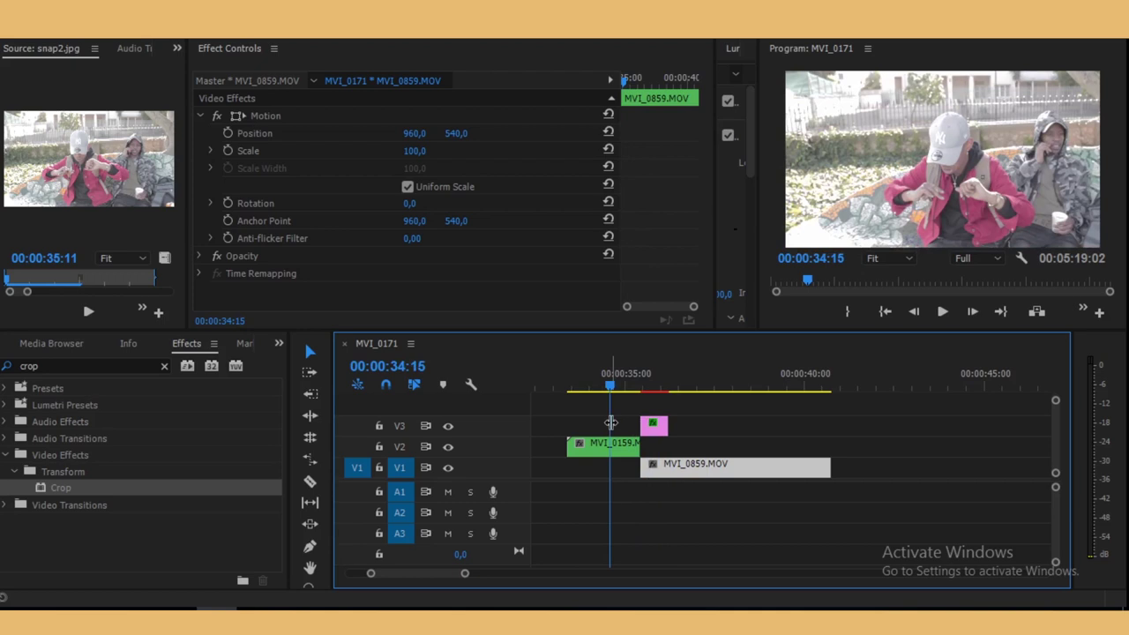
Zoom the timeline out to fit all clips and transitions of the MVI_0171 sequence
key("minus")
key("minus")
key("minus")
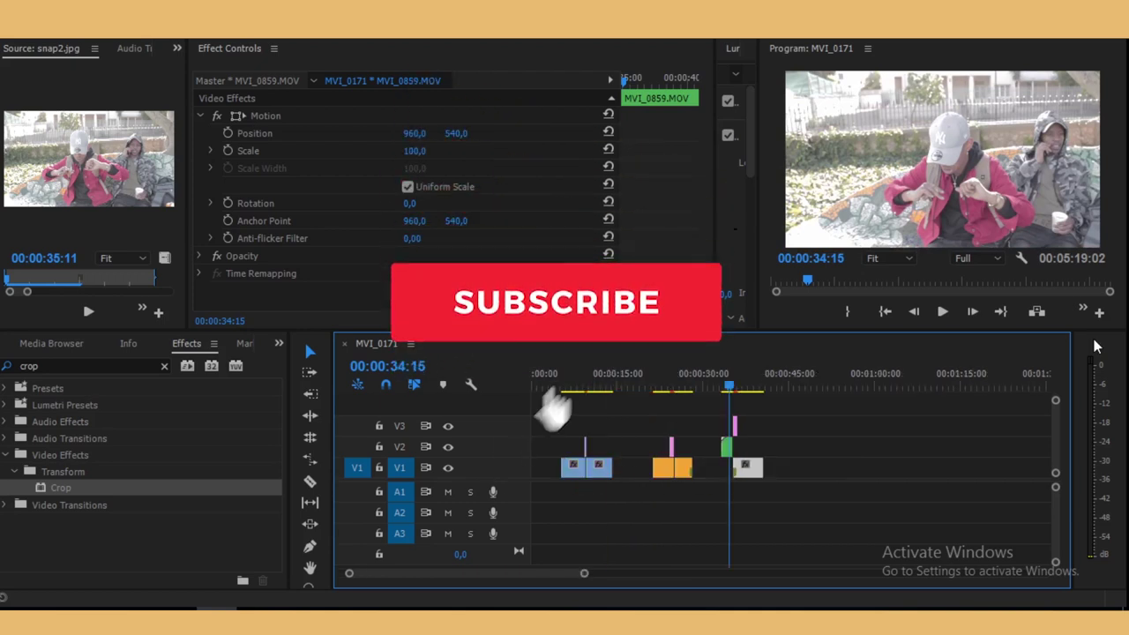